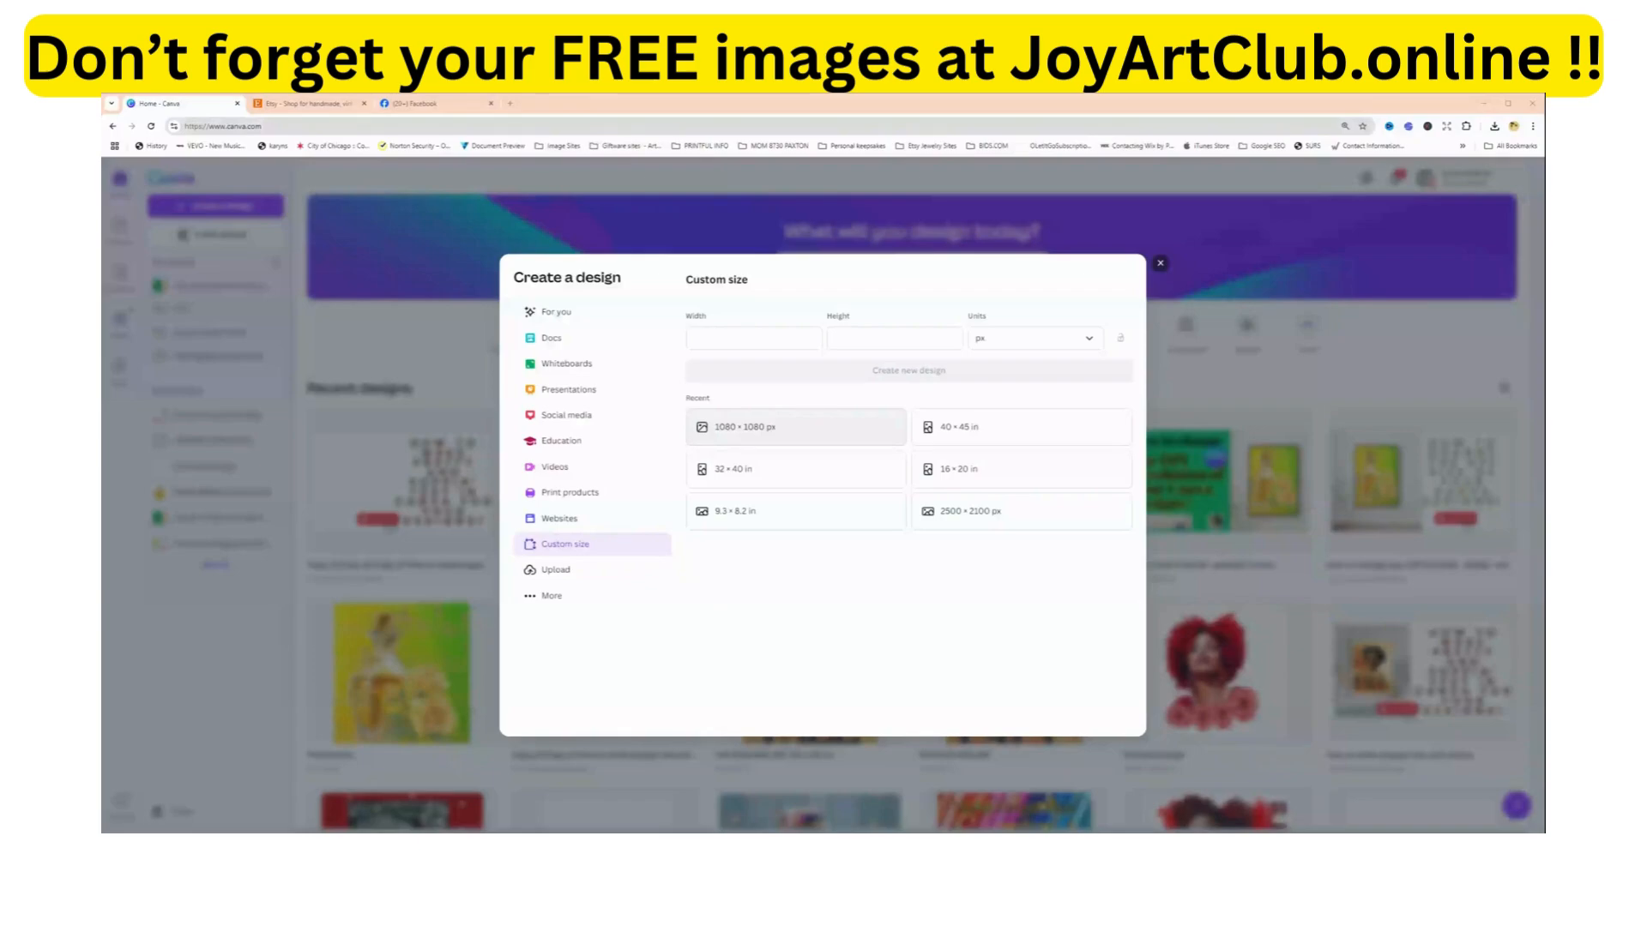
Create a 1080 × 1080 px design and add the recently used photo of the woman in the blue romper.
left_click(743, 433)
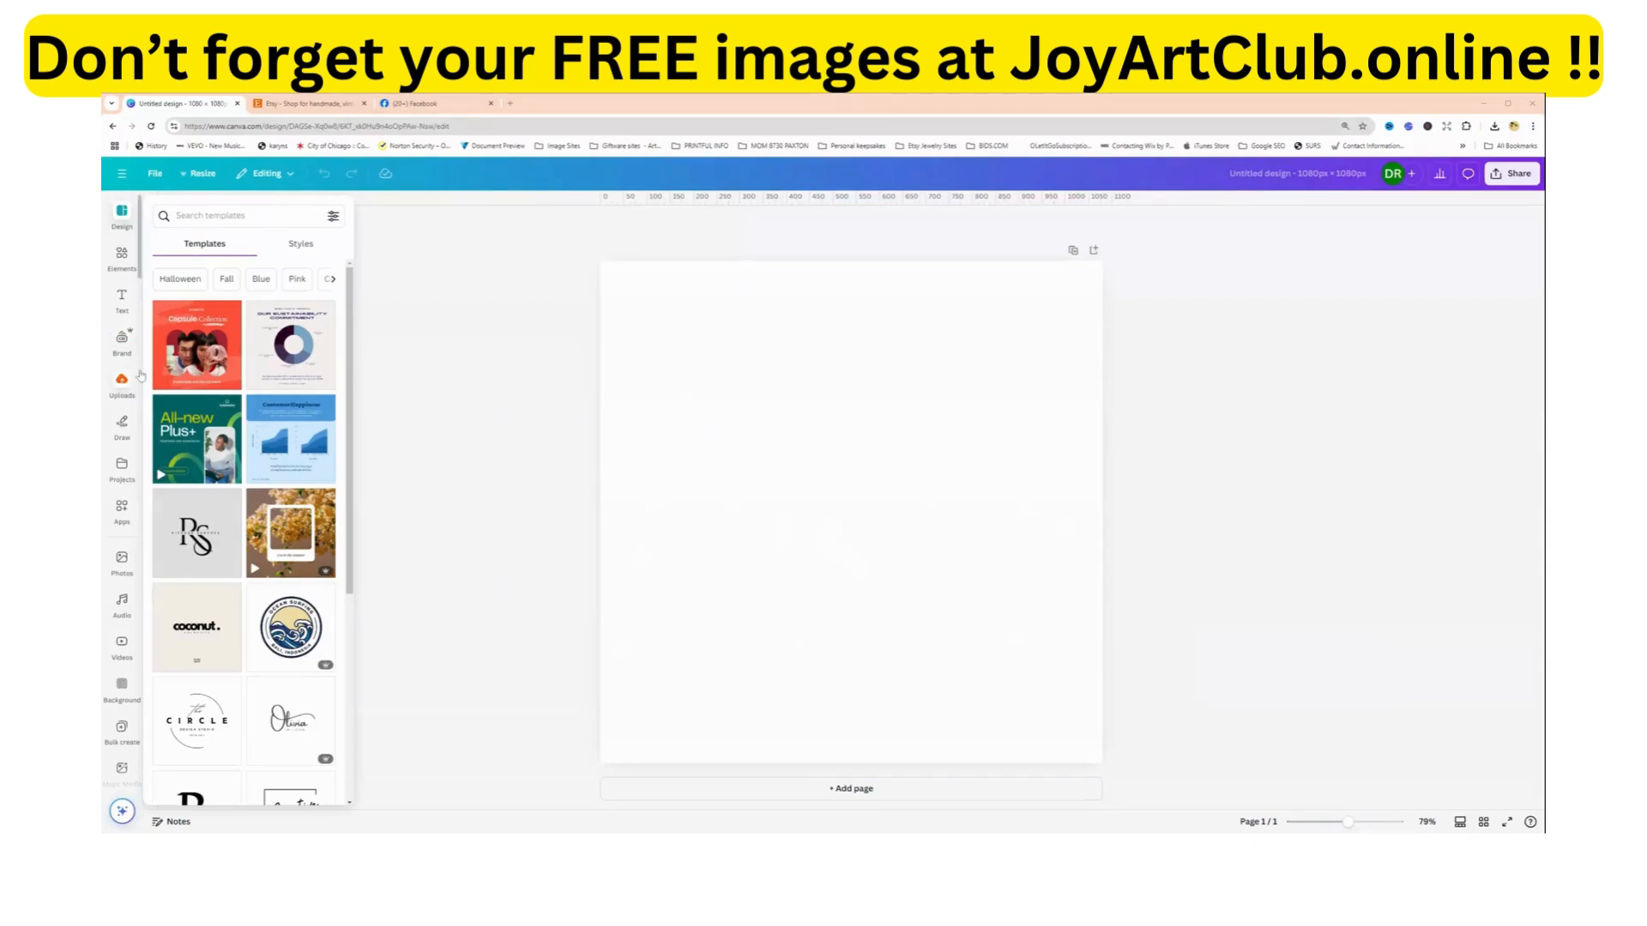
left_click(122, 559)
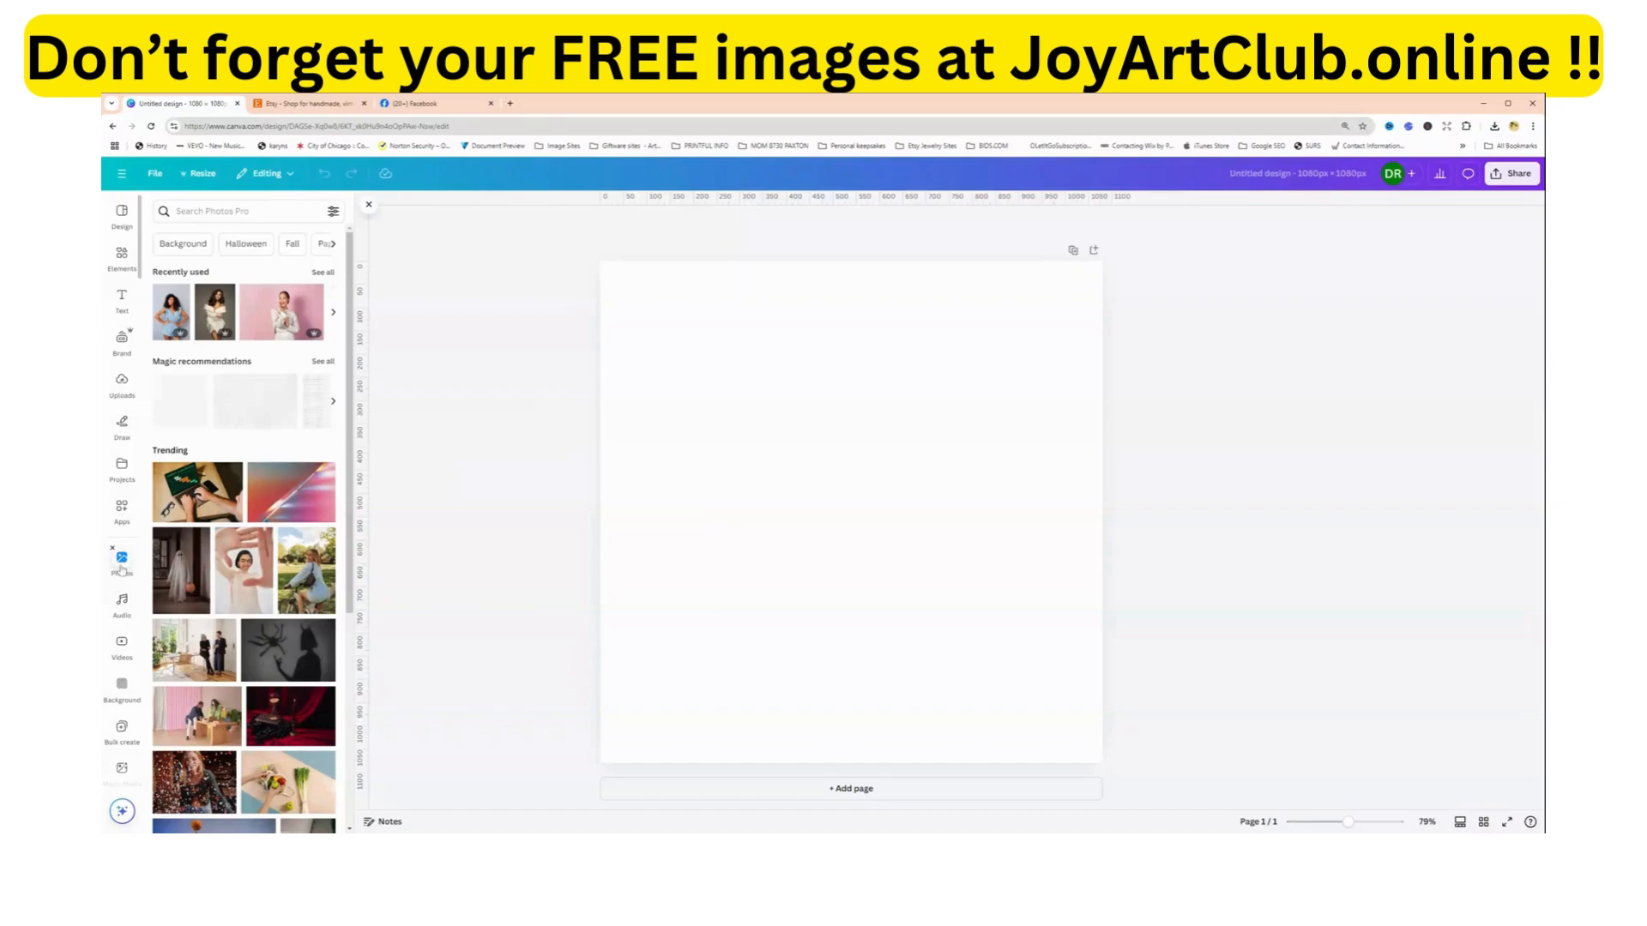
left_click(171, 317)
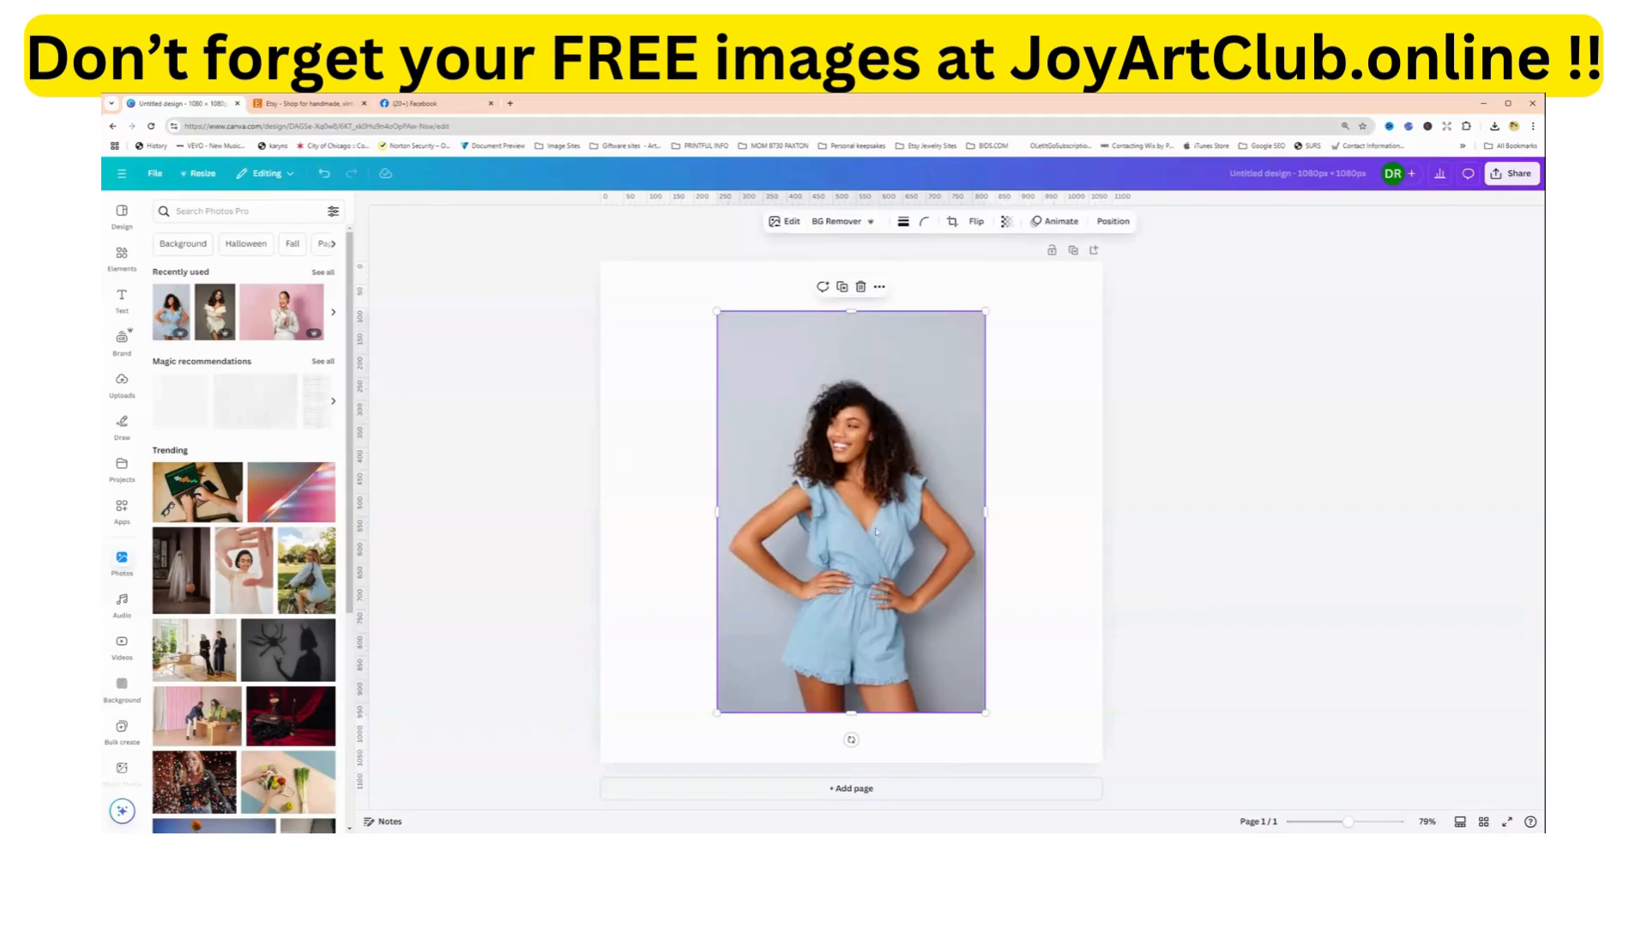
Crop the empty area above the woman's head and remove the photo's background.
mouse_move(876, 532)
left_mouse_down()
mouse_move(846, 489)
mouse_move(861, 512)
left_mouse_up()
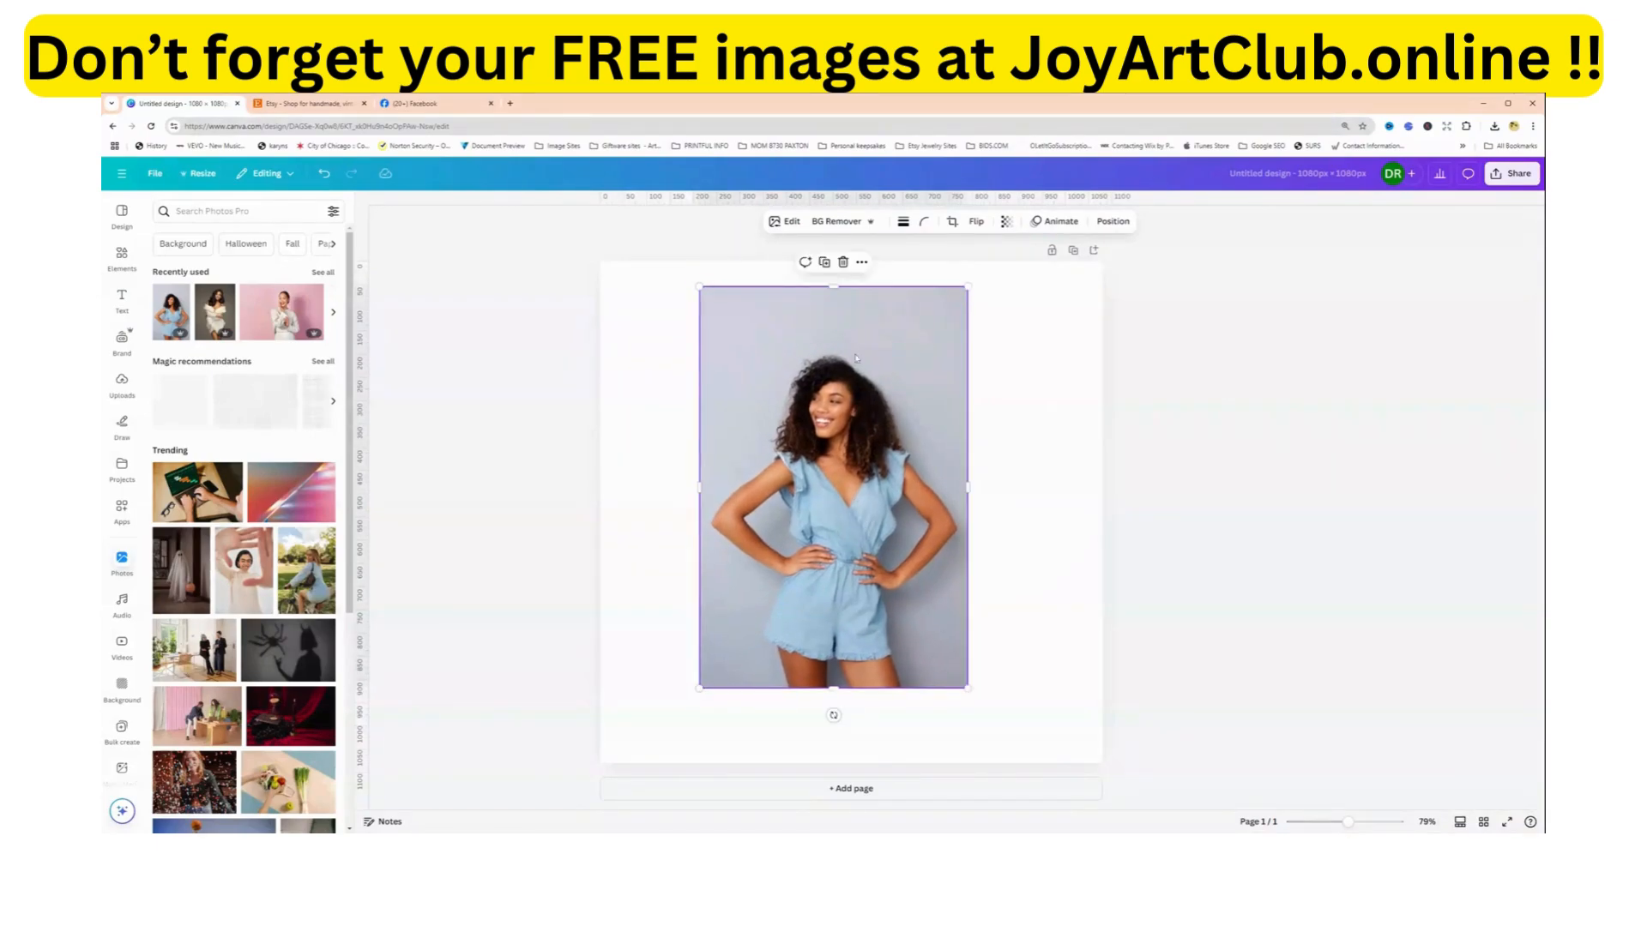
left_click_drag(834, 286, 839, 328)
mouse_move(1345, 819)
left_mouse_down()
mouse_move(1368, 825)
mouse_move(1354, 820)
left_mouse_up()
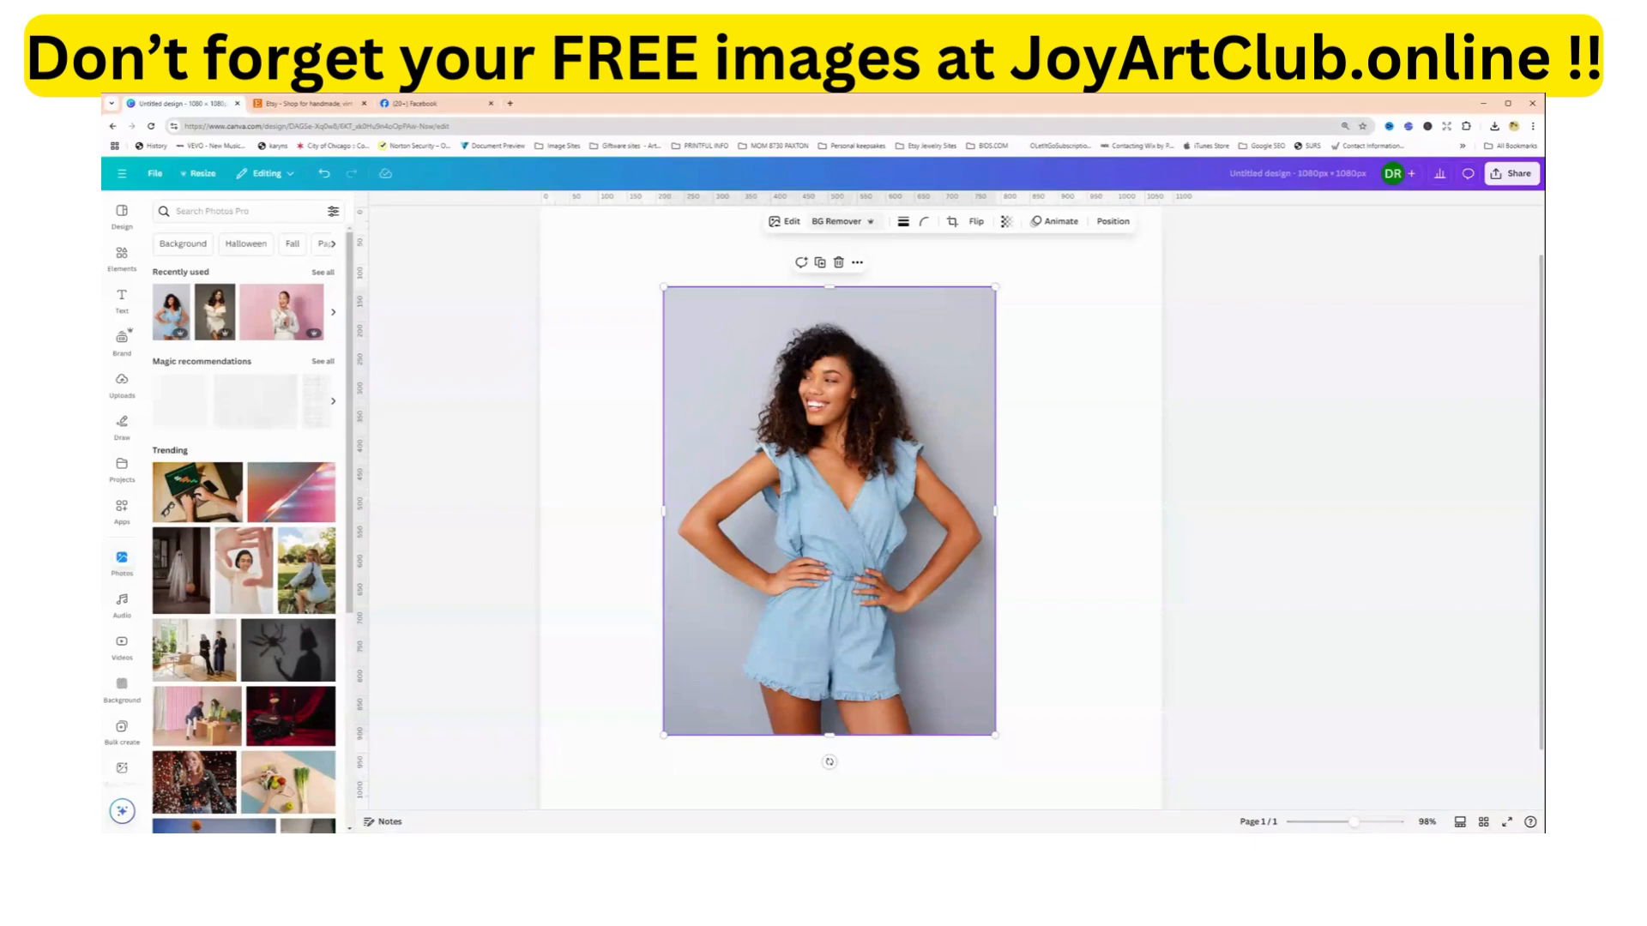
left_click(840, 223)
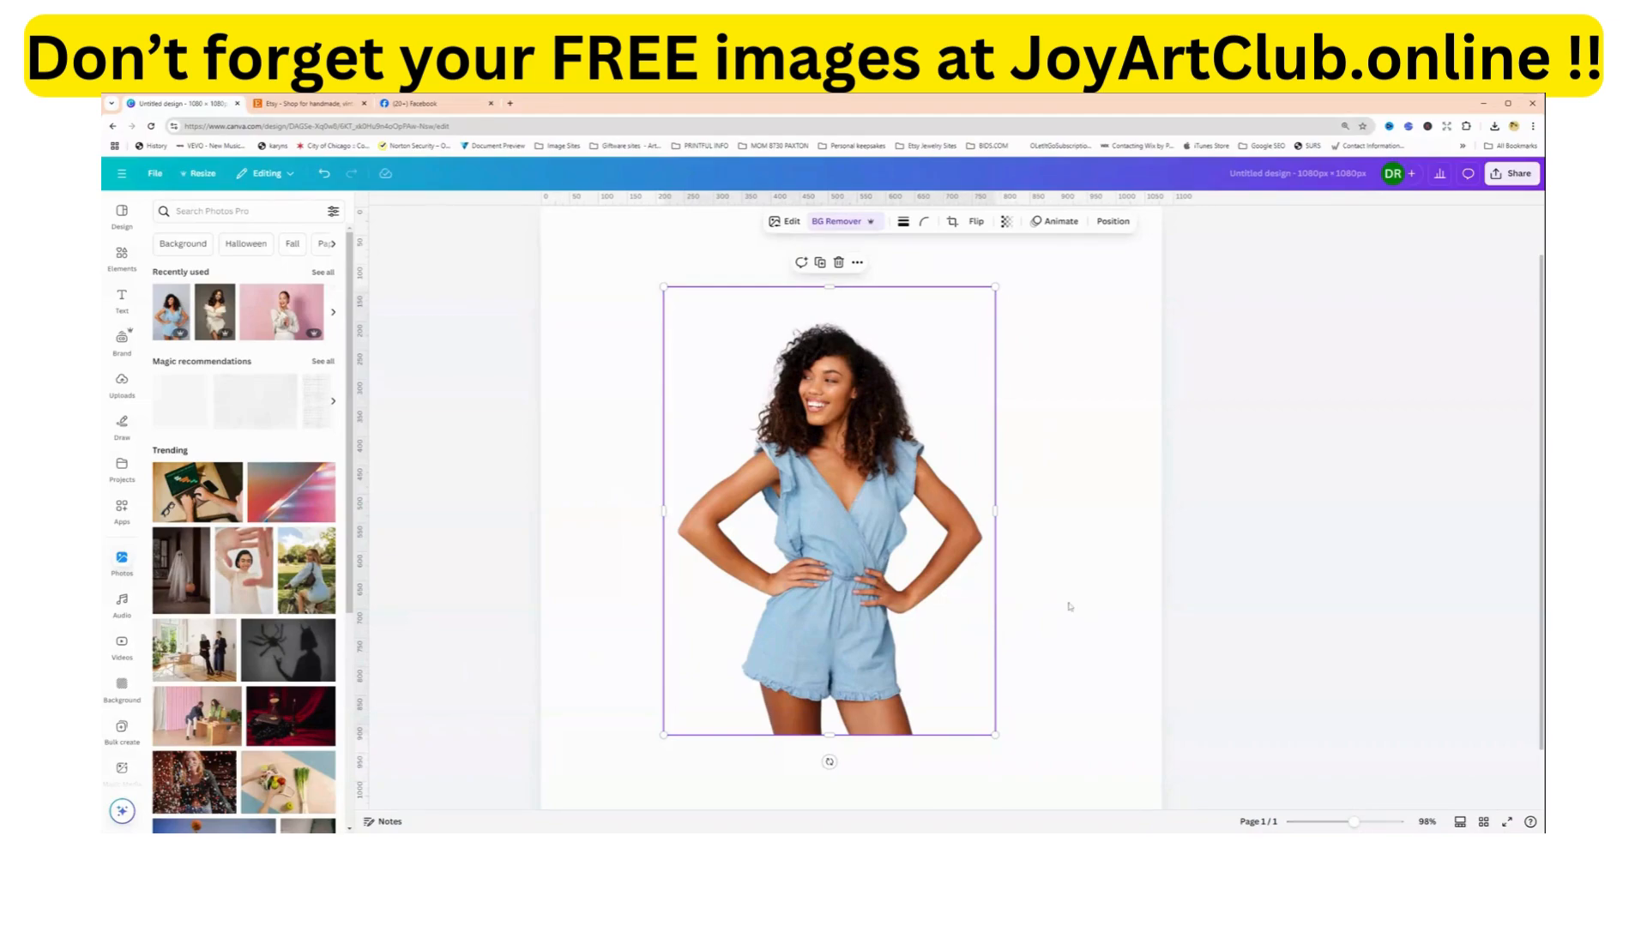
Try out different positions for the cut-out woman on the blank page.
left_click_drag(799, 507, 764, 495)
left_click(1081, 548)
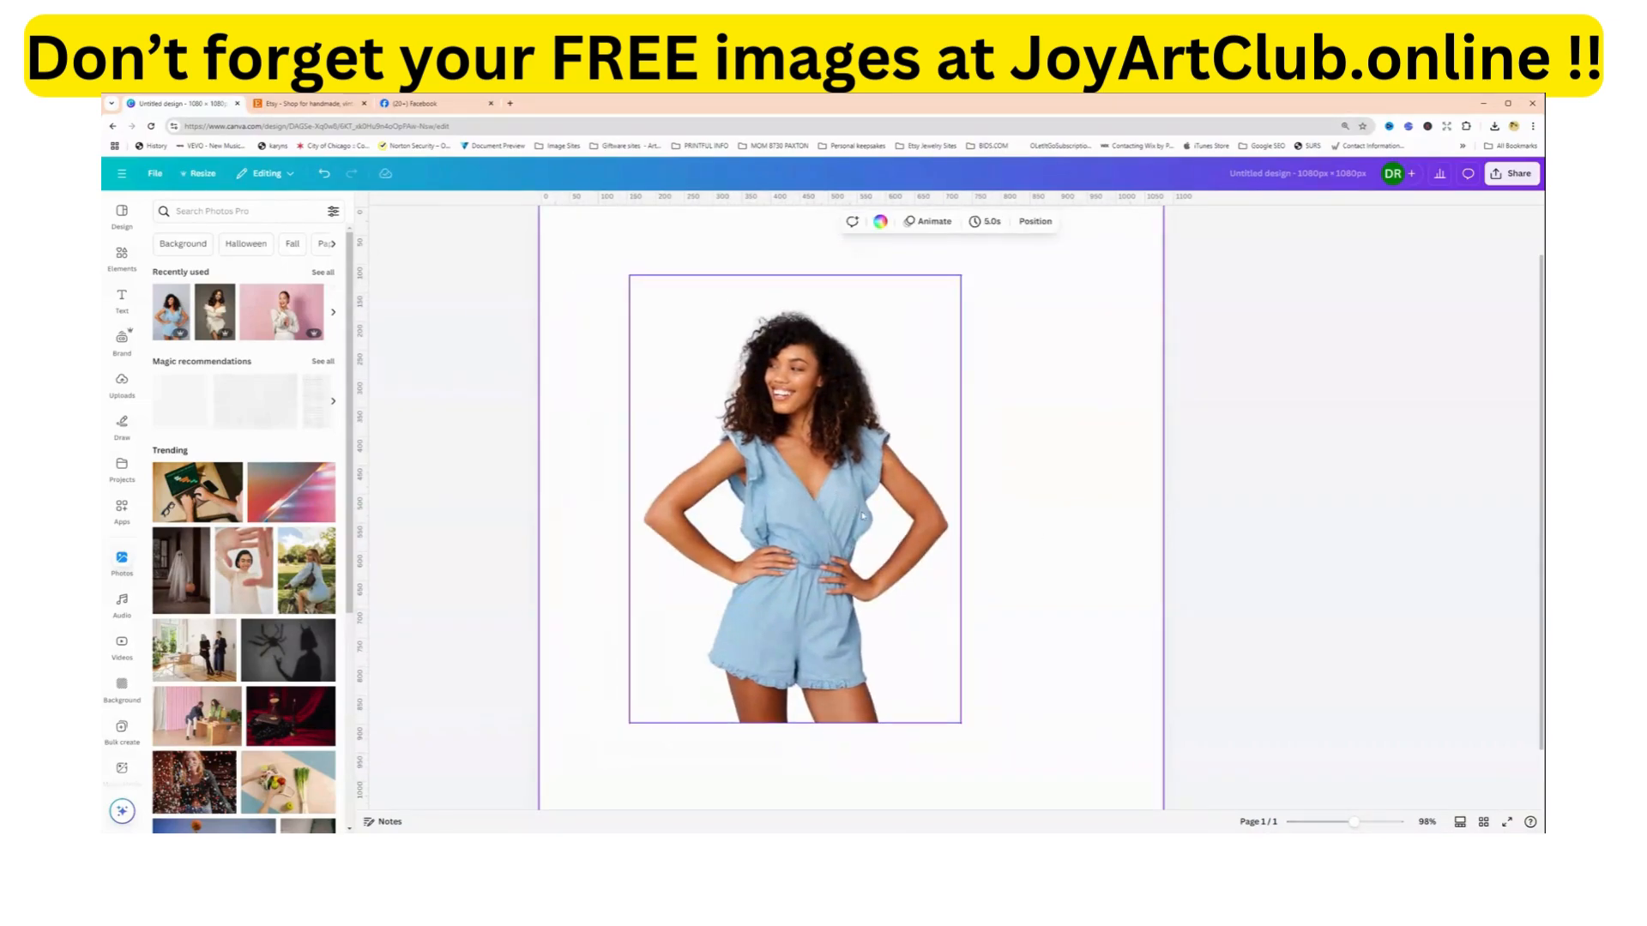
left_click_drag(863, 516, 904, 532)
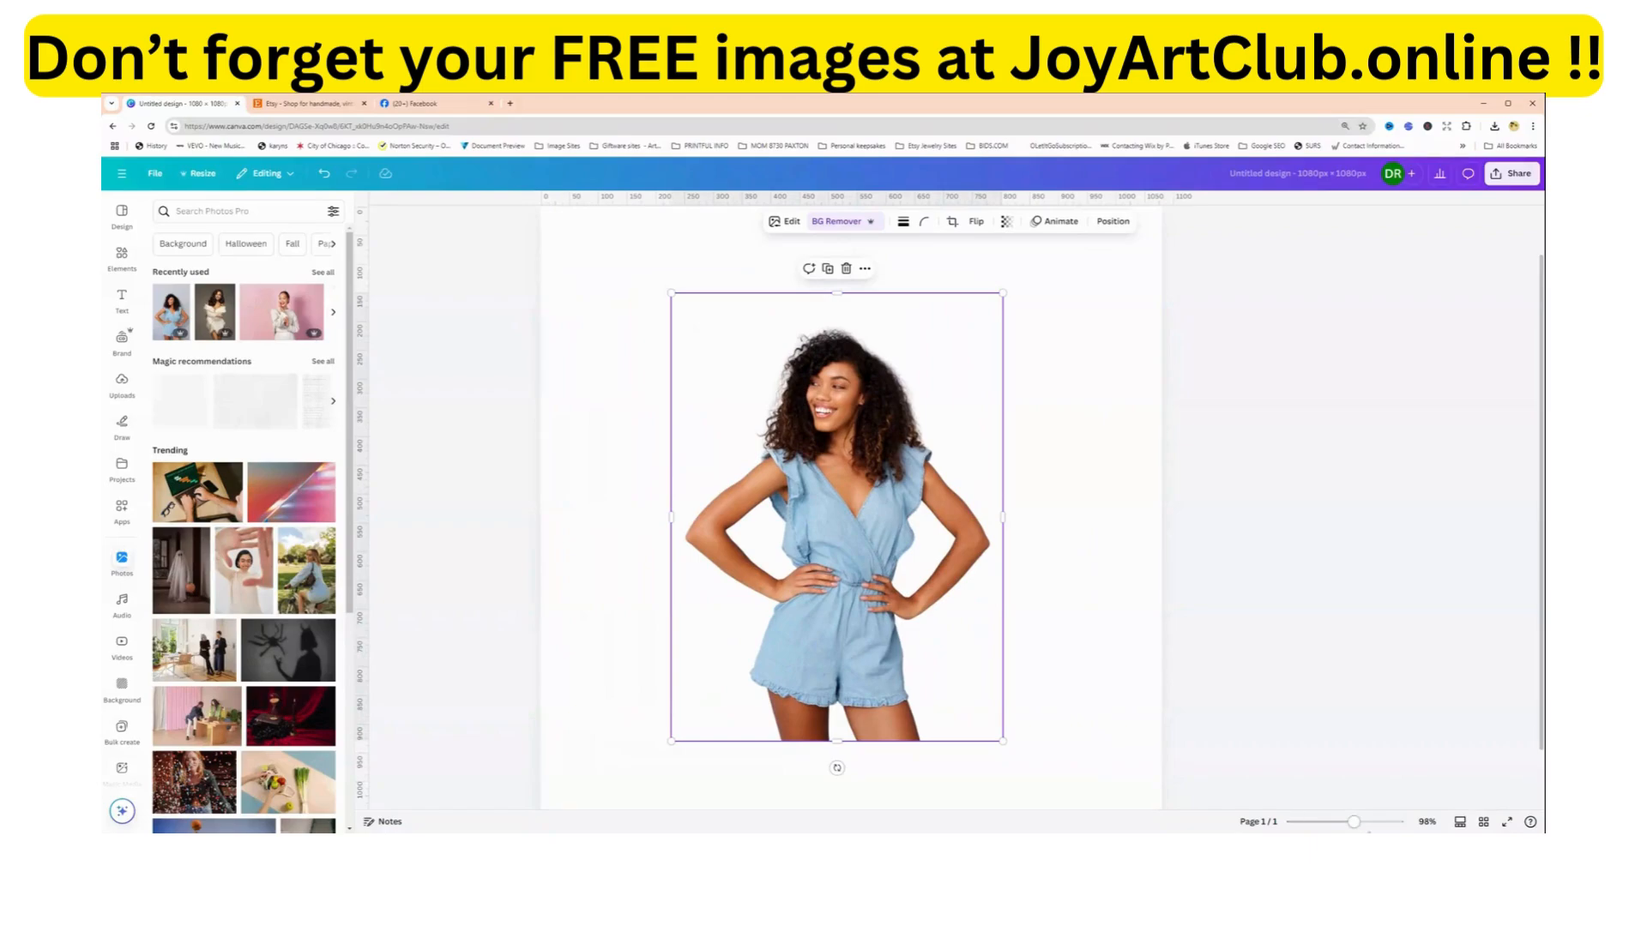
left_click_drag(1355, 825, 1351, 823)
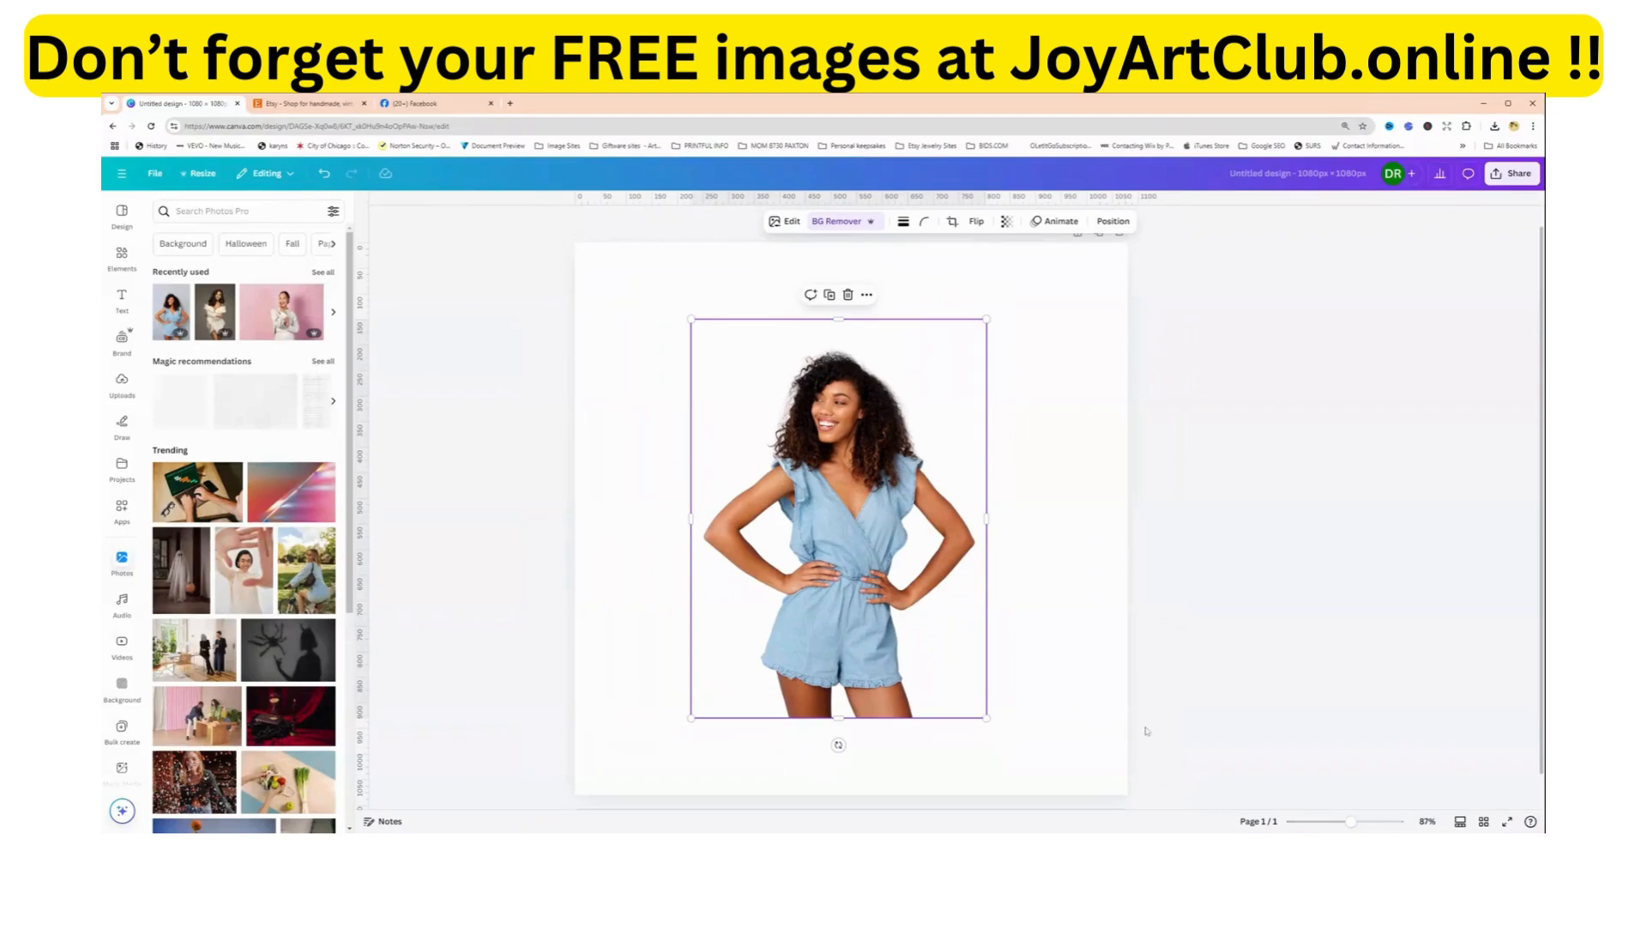
left_click_drag(891, 611, 913, 641)
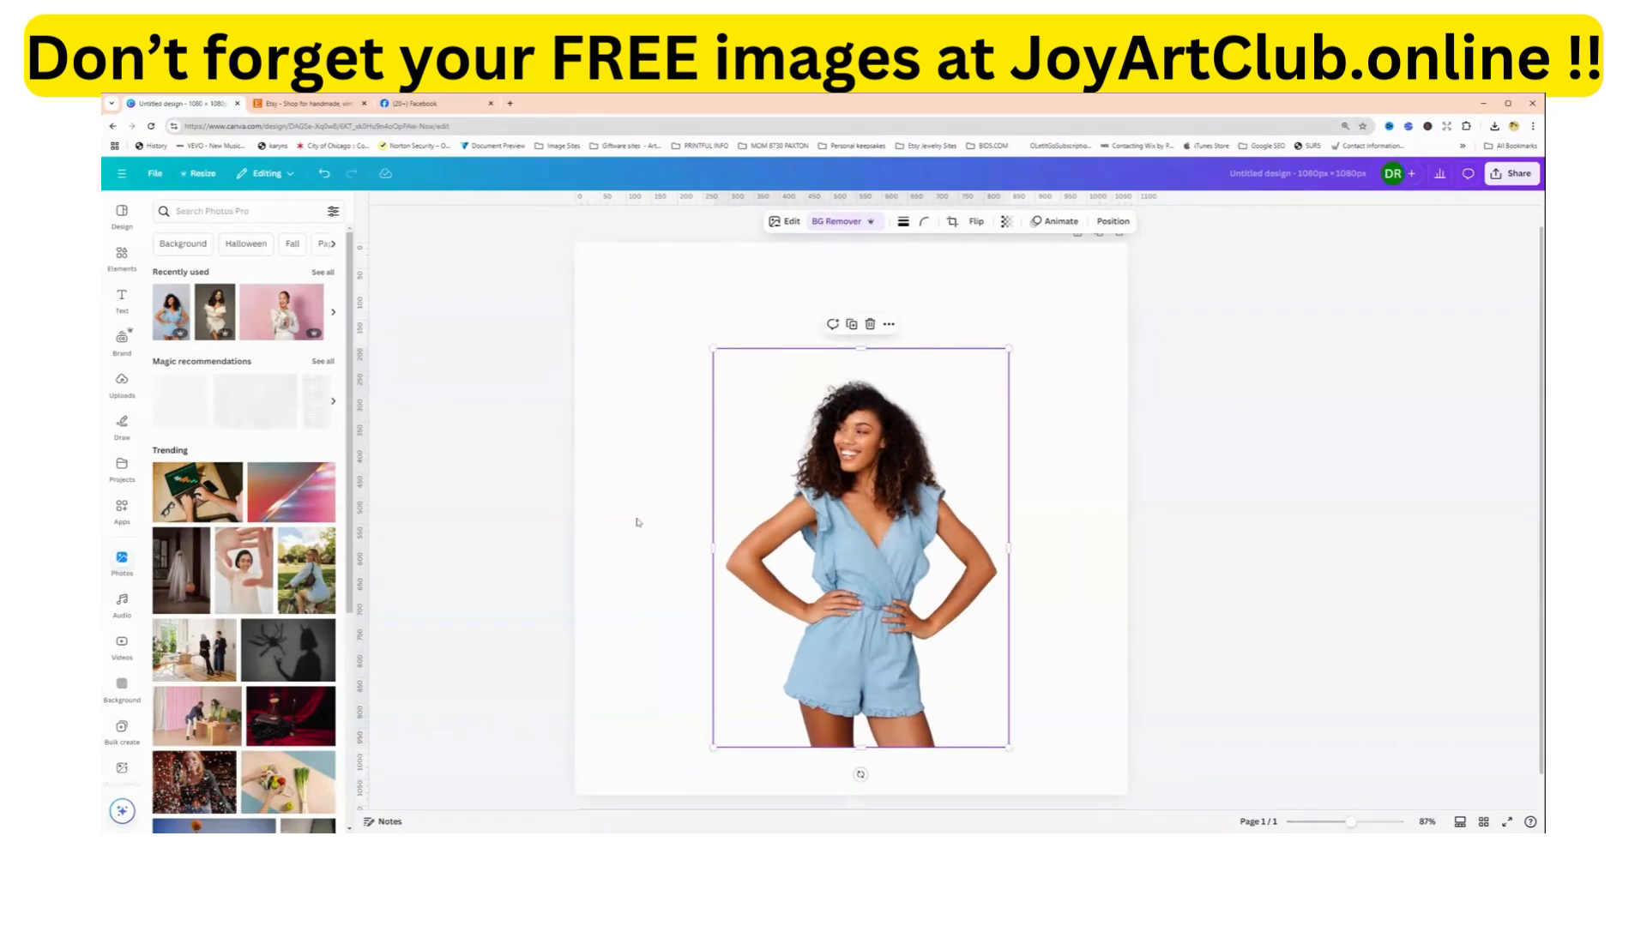
Fill the page background with the green-to-blue linear gradient #cdffd8, #94b9ff.
left_click(632, 517)
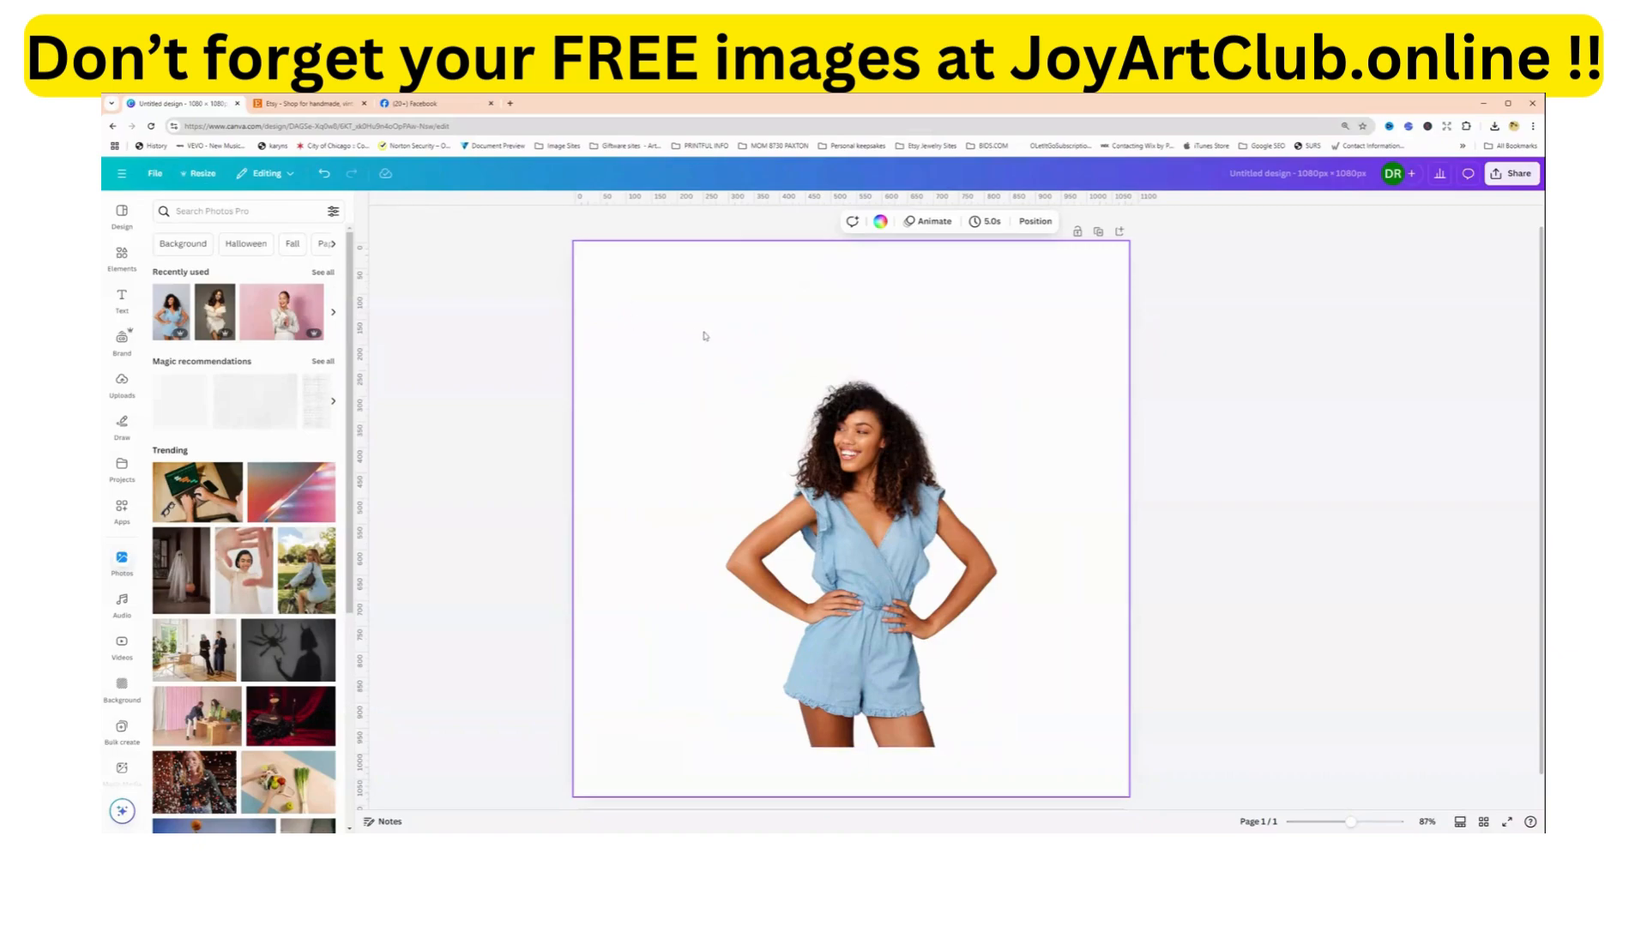
left_click(879, 222)
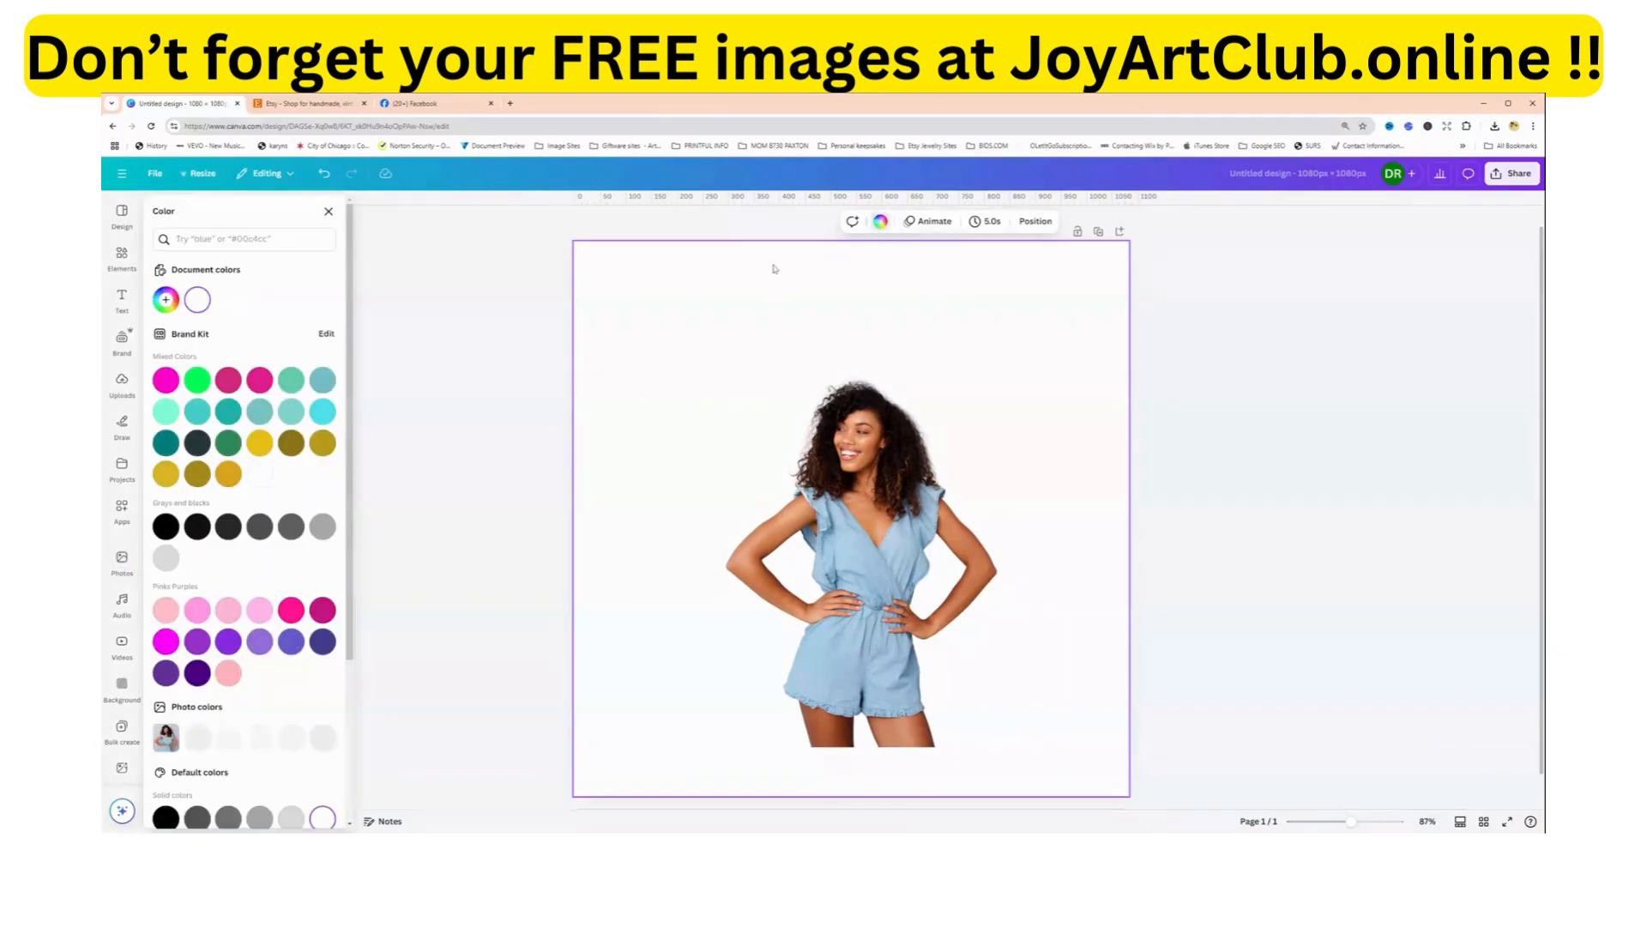
scroll(154, 534, "down", 3)
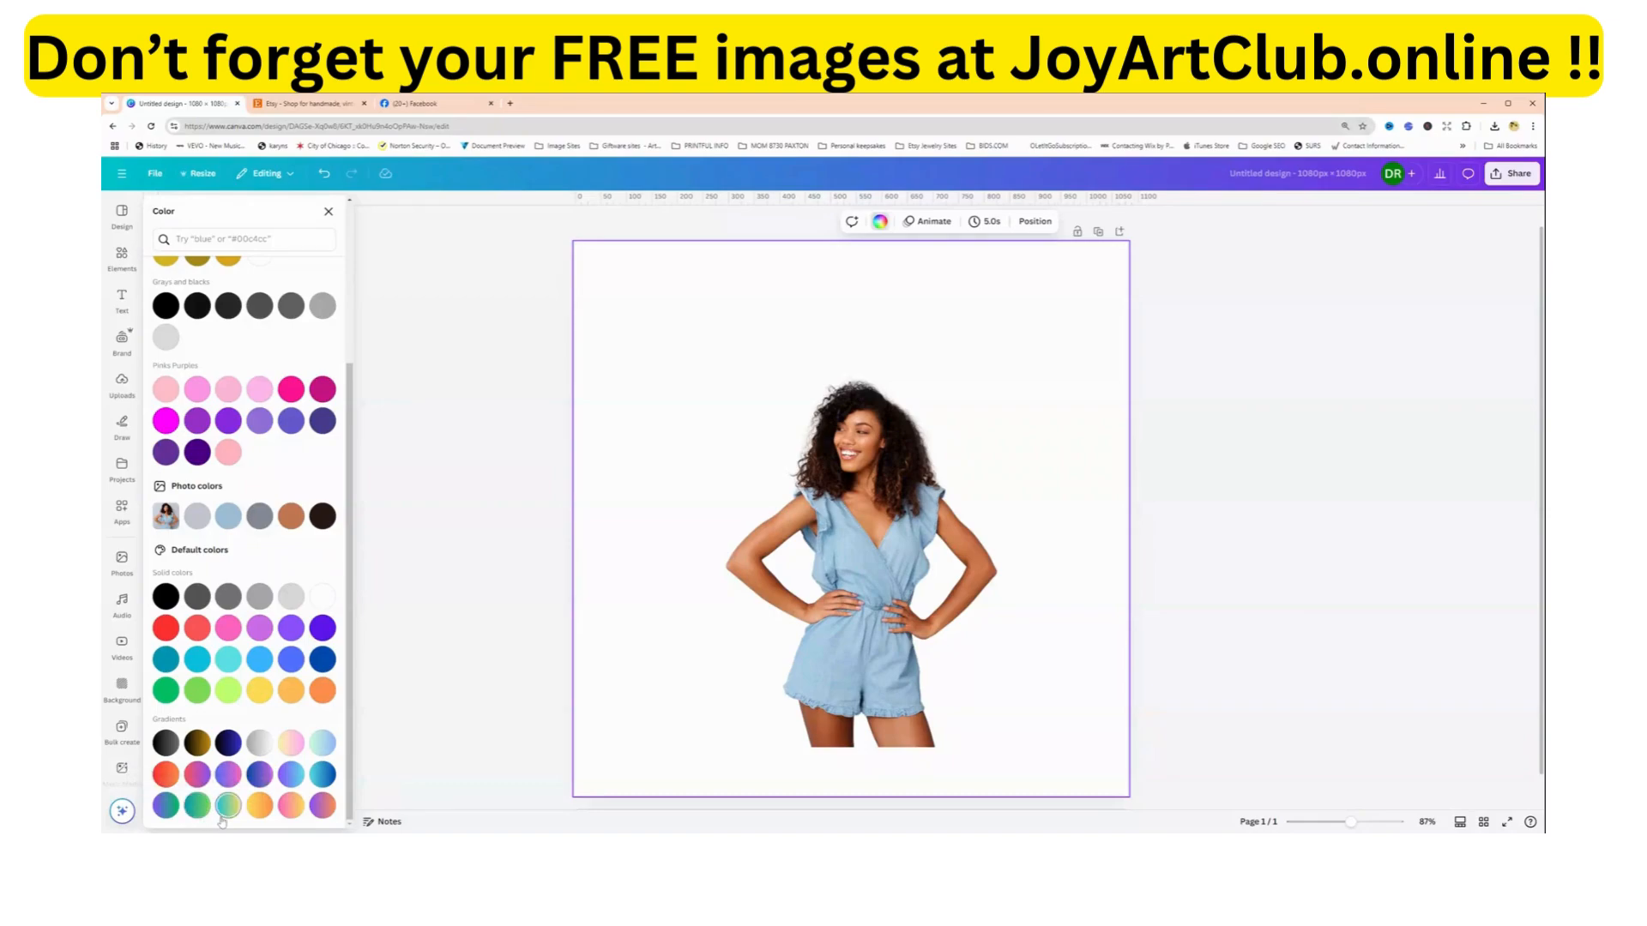
left_click(323, 745)
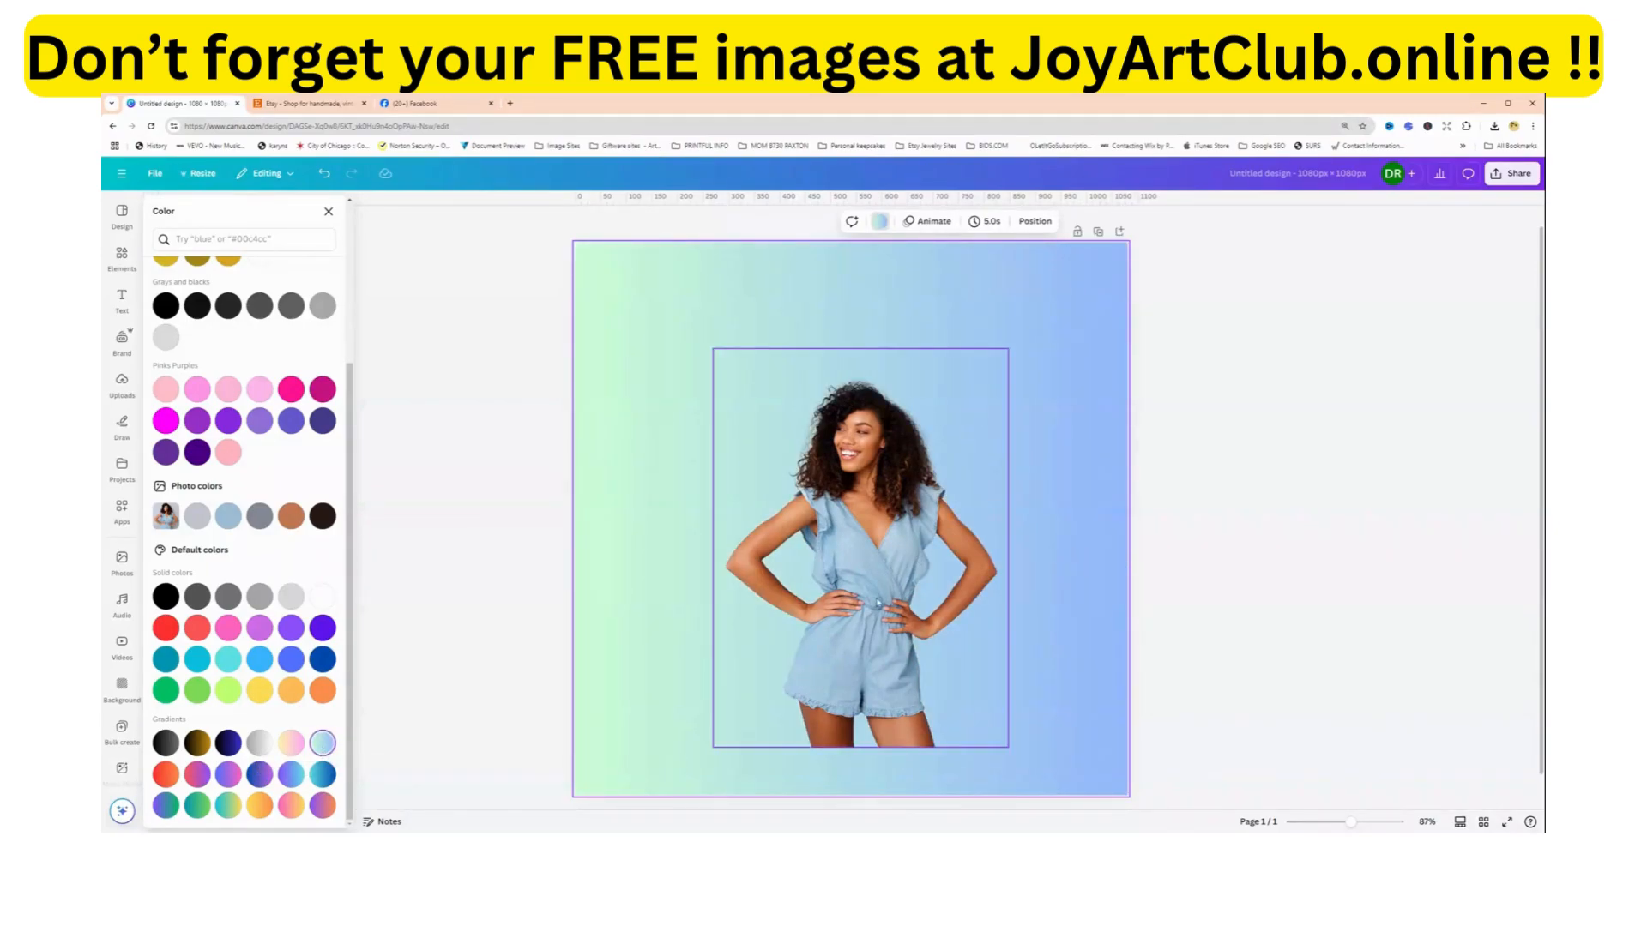
Align the cut-out woman with the page's bottom edge, trim the space above her, enlarge her to nearly full page height and centre her.
mouse_move(878, 603)
left_mouse_down()
mouse_move(866, 639)
mouse_move(869, 618)
left_mouse_up()
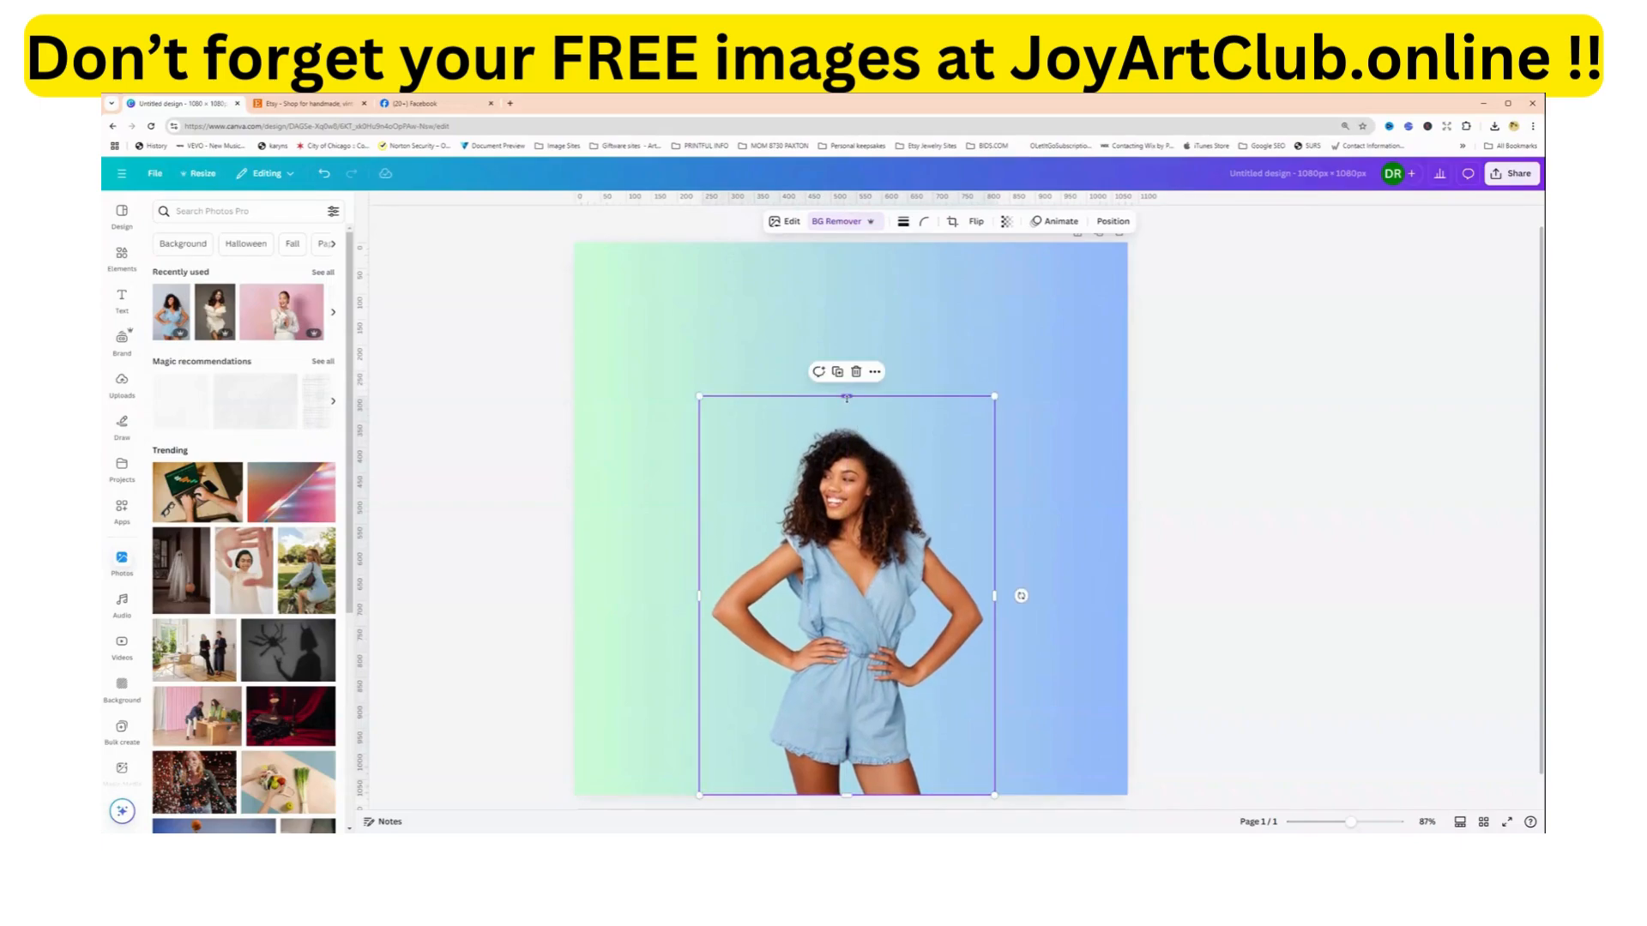
left_click_drag(847, 397, 849, 419)
left_click_drag(994, 419, 1106, 275)
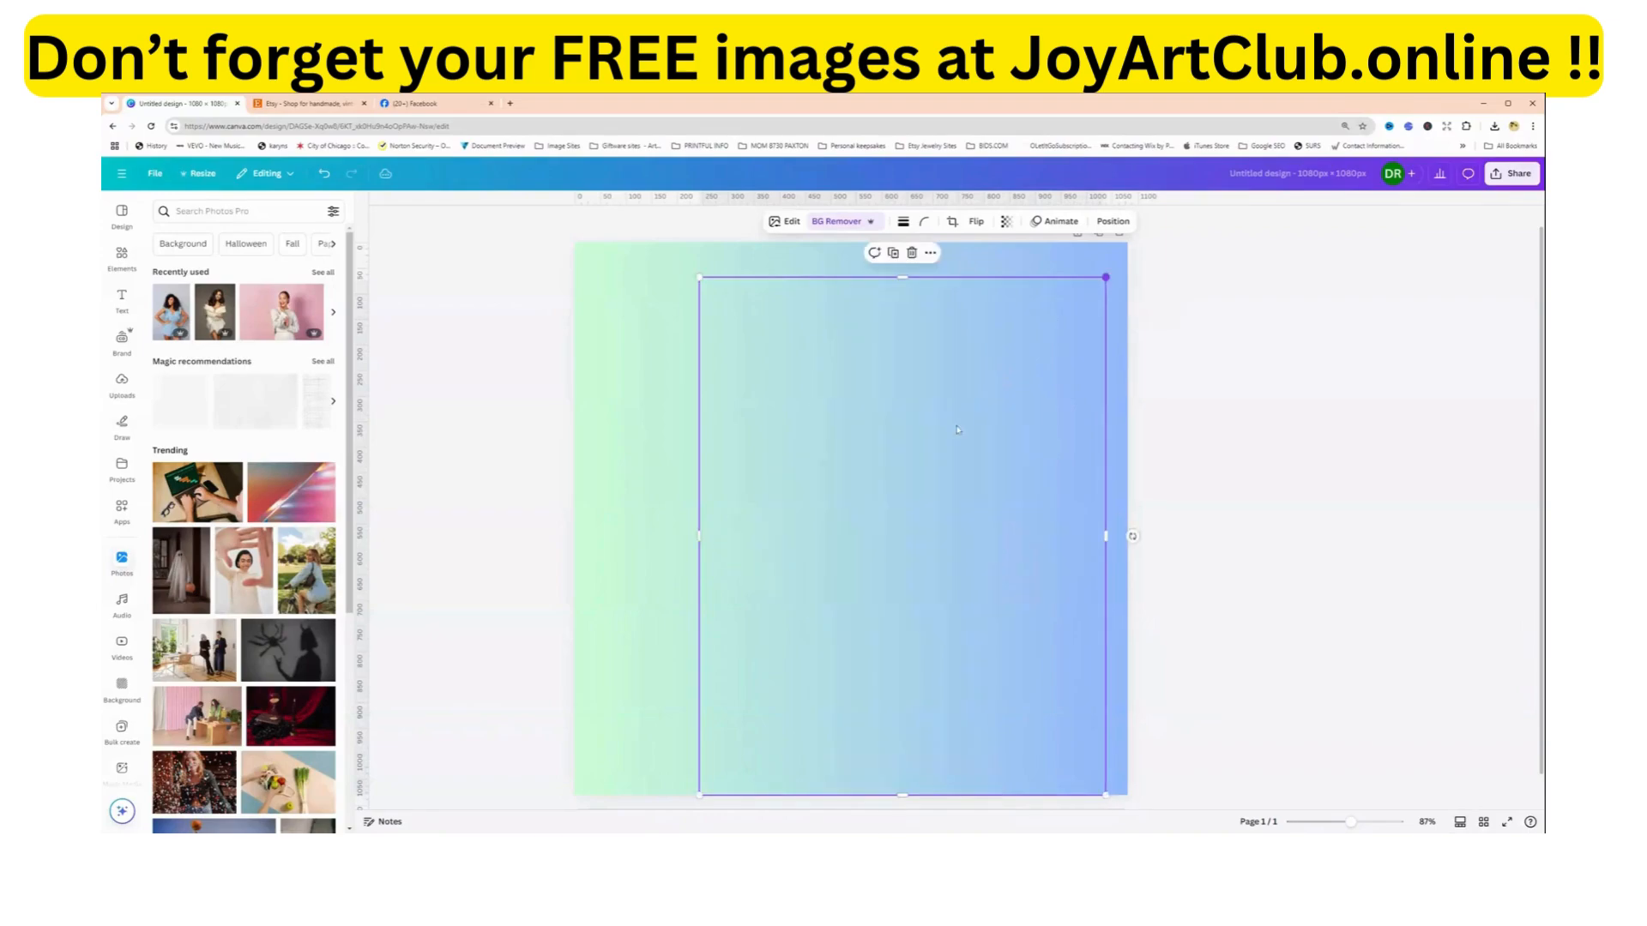
left_click_drag(959, 462, 918, 452)
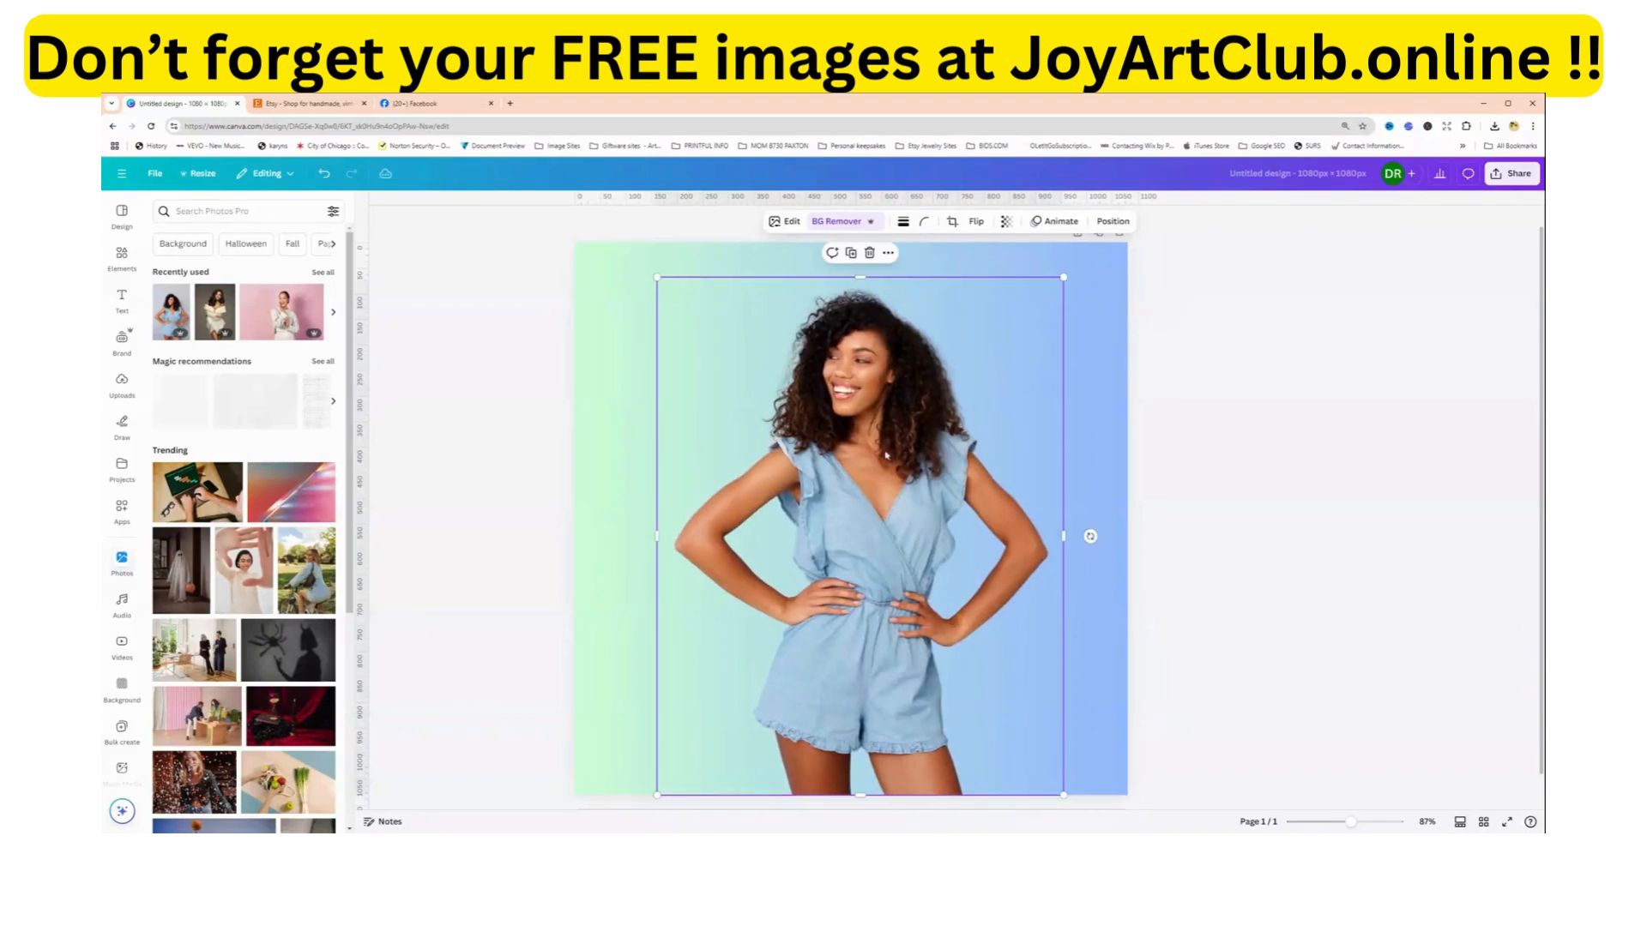
left_click(609, 554)
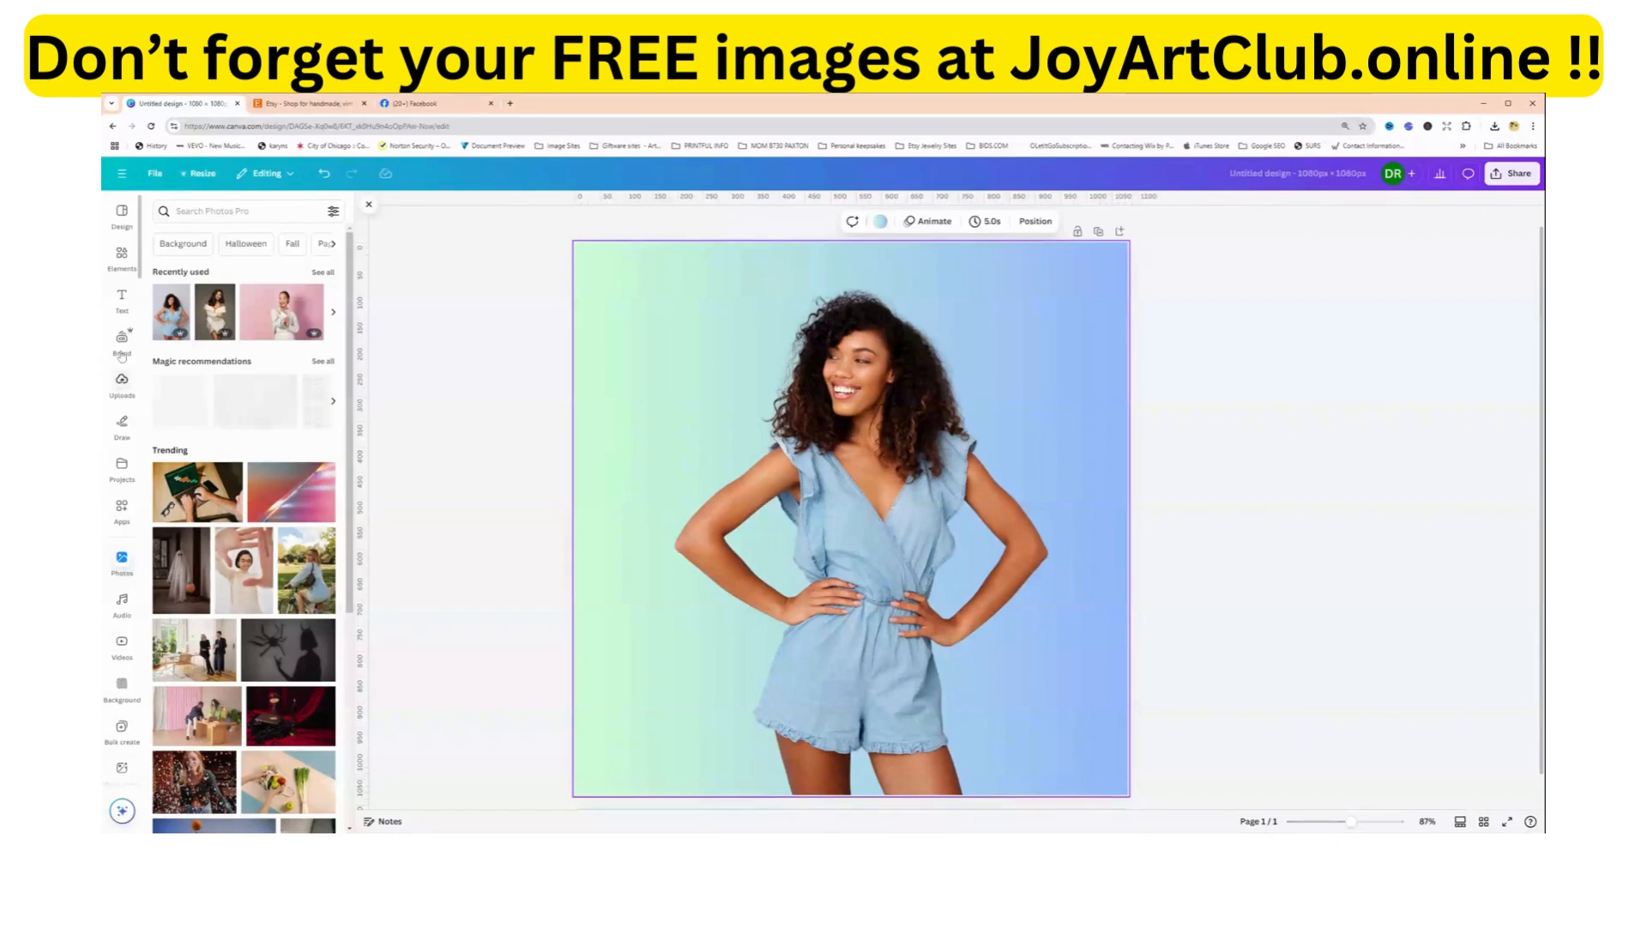
Add the recently used LIMITED TIME ONLY text combination, place it at the page's upper edge and enlarge it to the full page width.
left_click(120, 300)
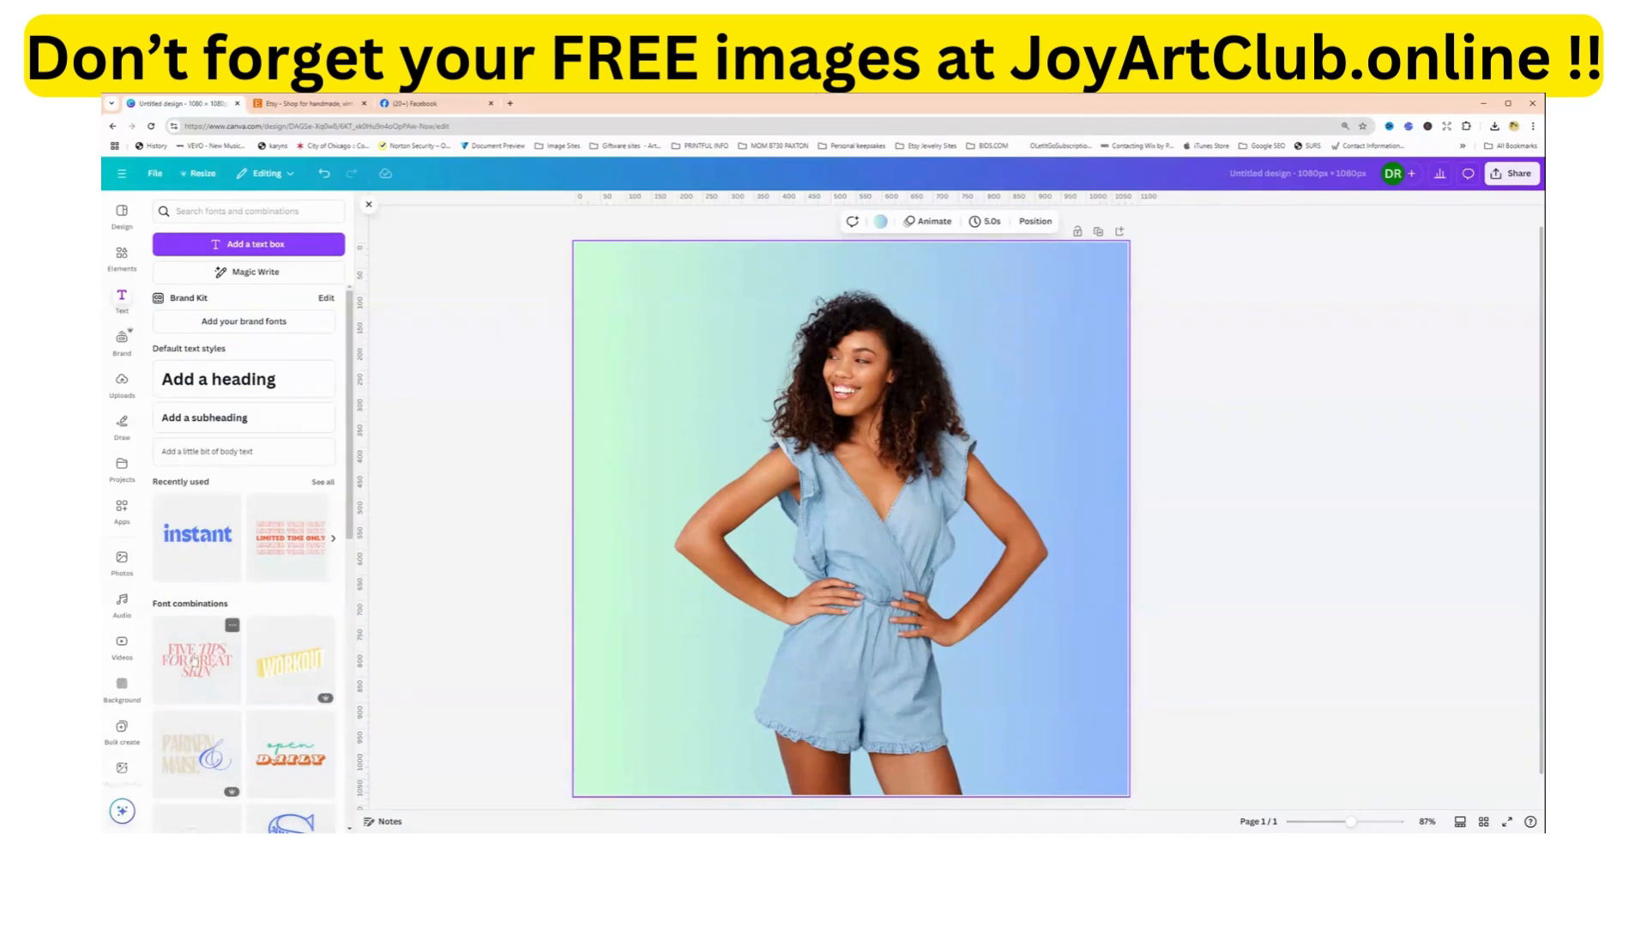
left_click(276, 550)
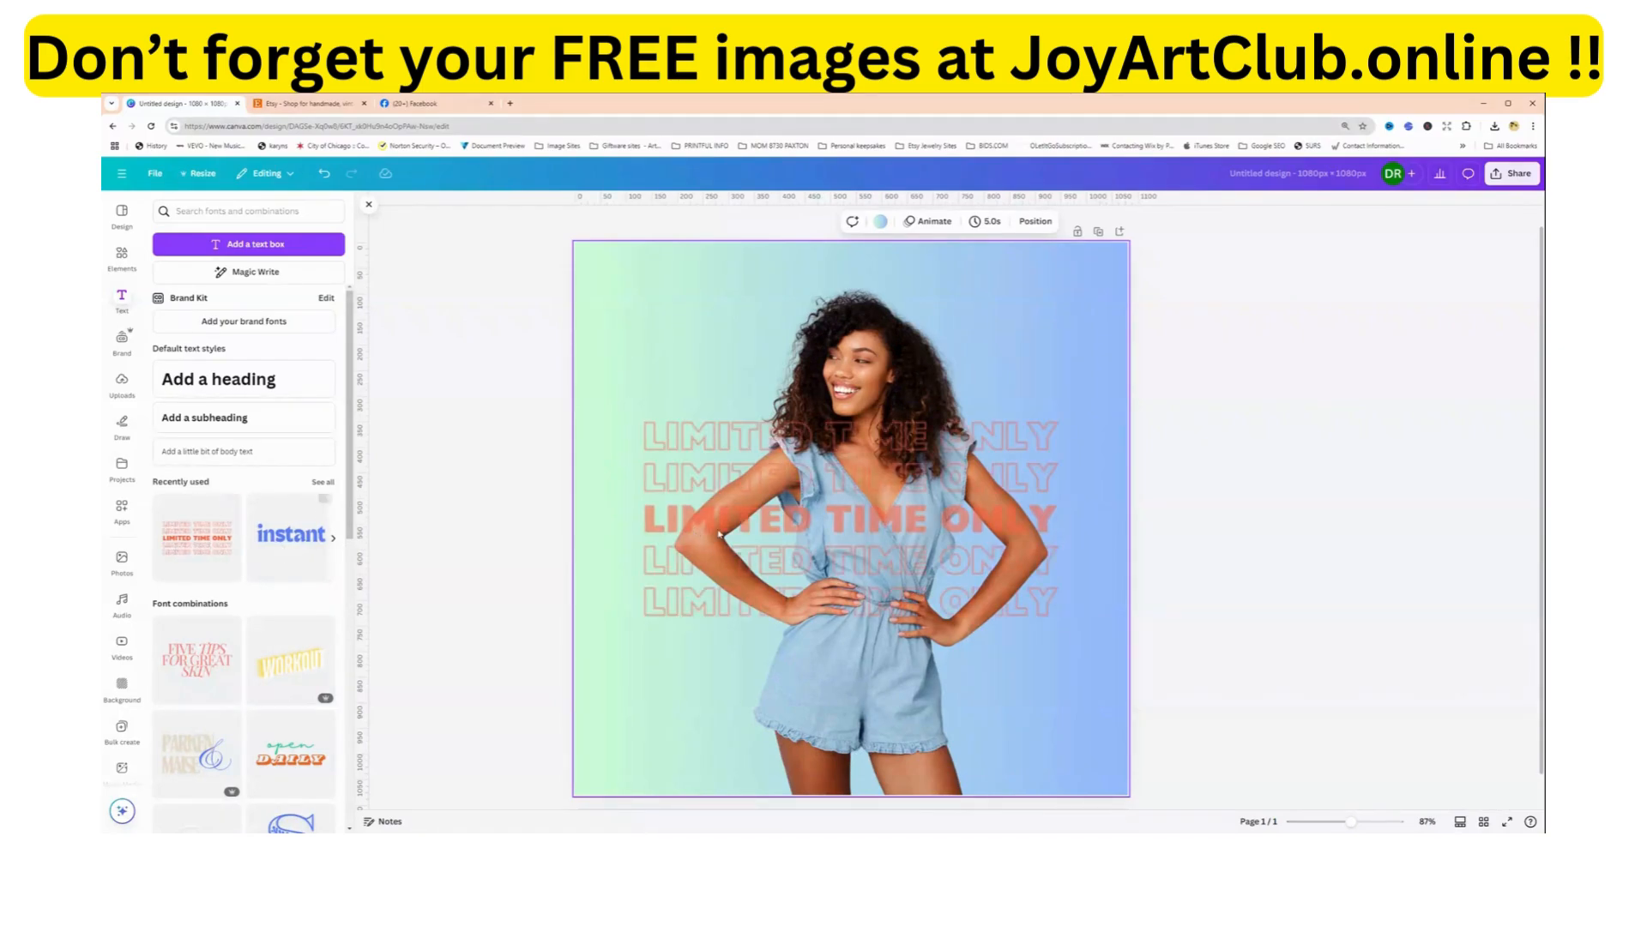
left_click_drag(666, 585, 611, 407)
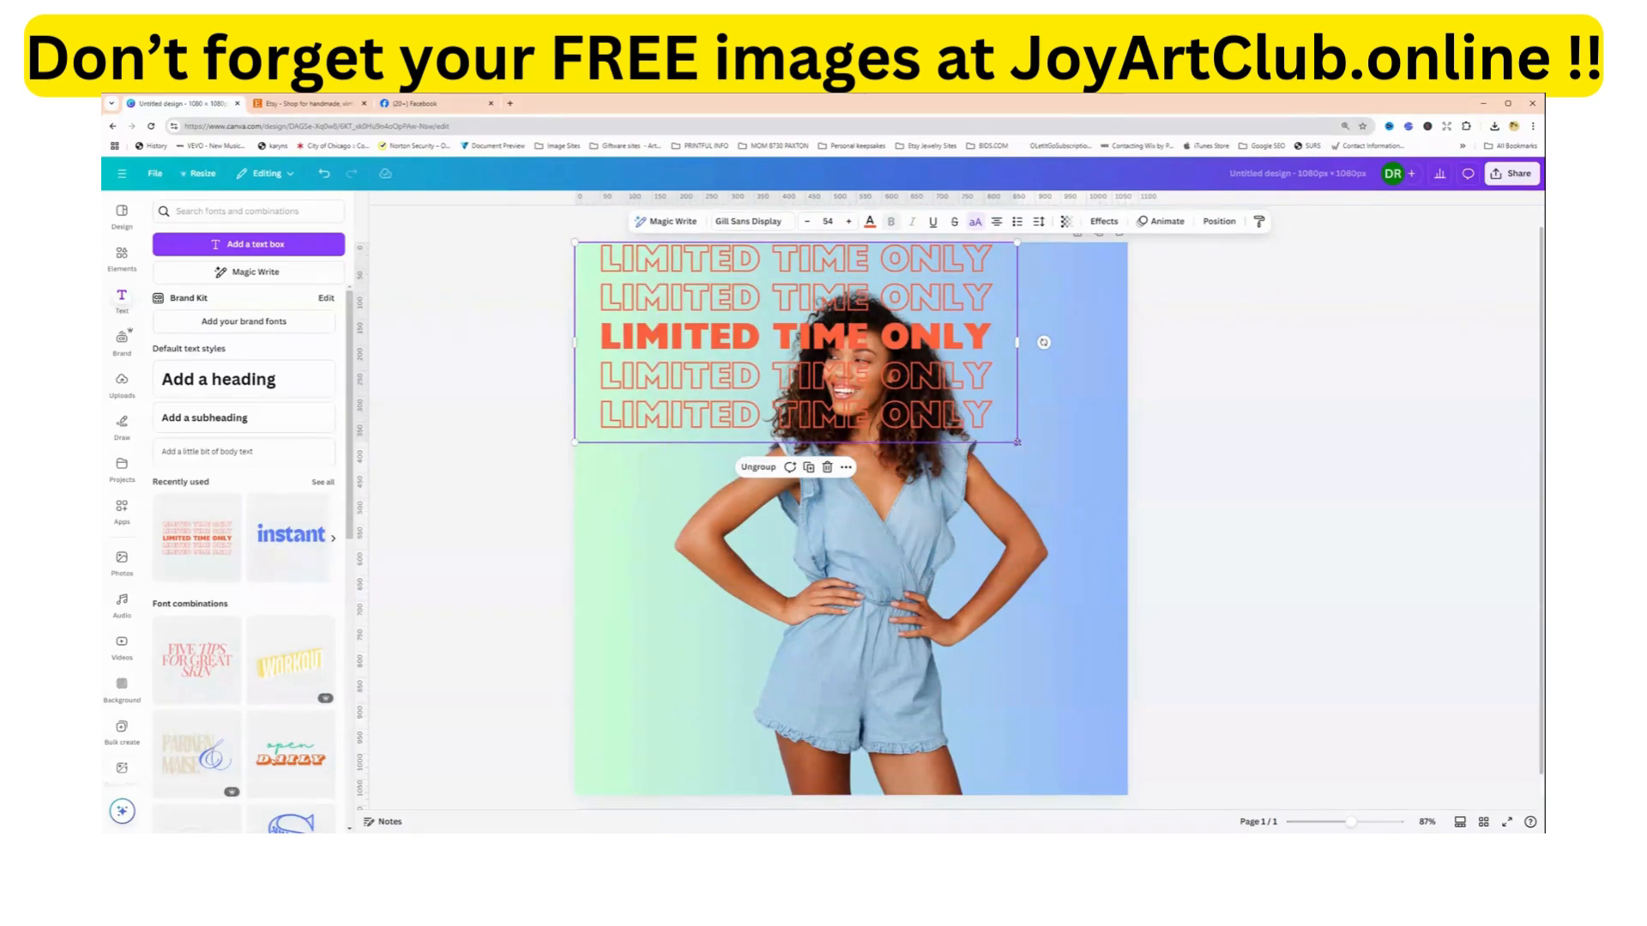
left_click_drag(1017, 443, 1125, 518)
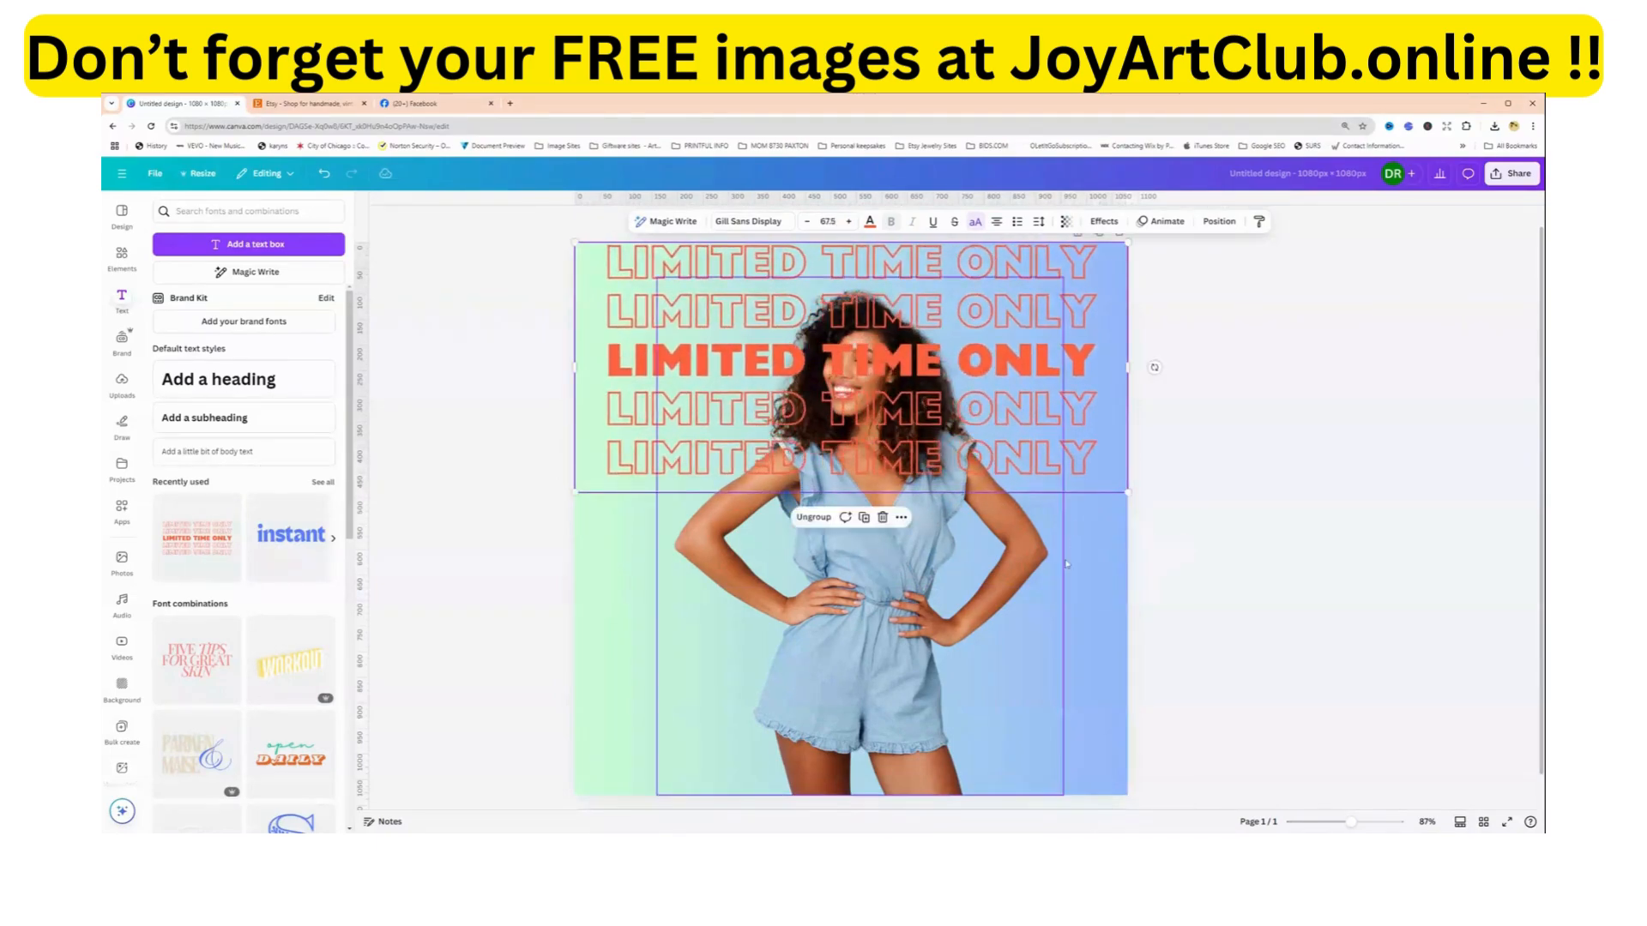
Ungroup the text combination and delete its four outlined lines, keeping only the solid LIMITED TIME ONLY line.
left_click(814, 518)
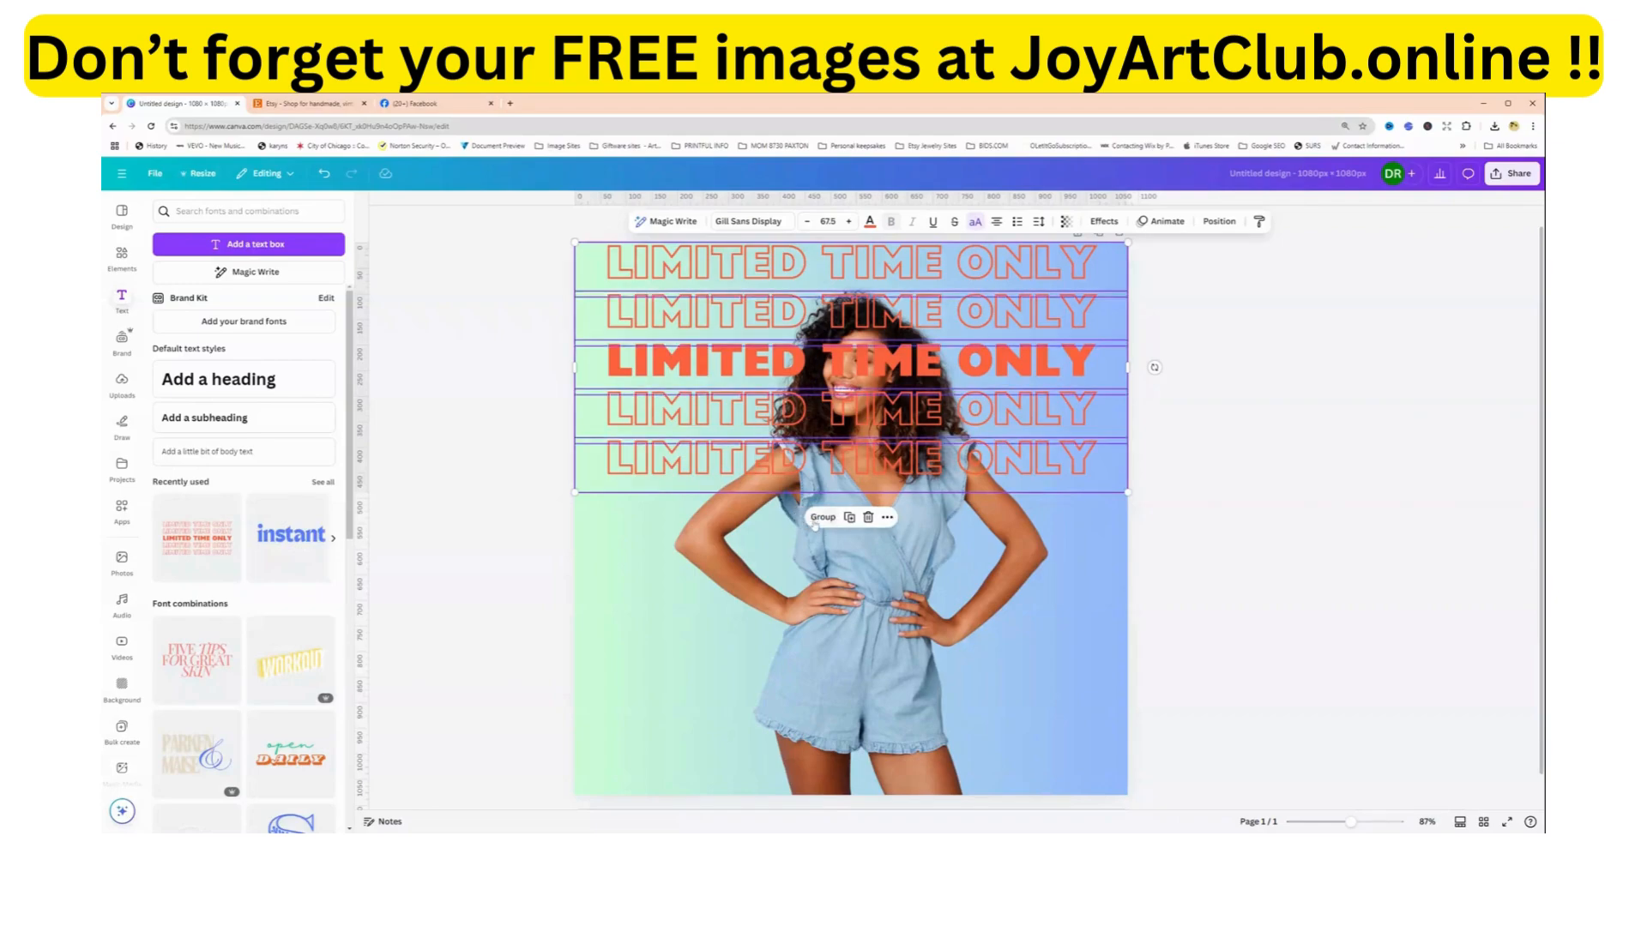
left_click(975, 472)
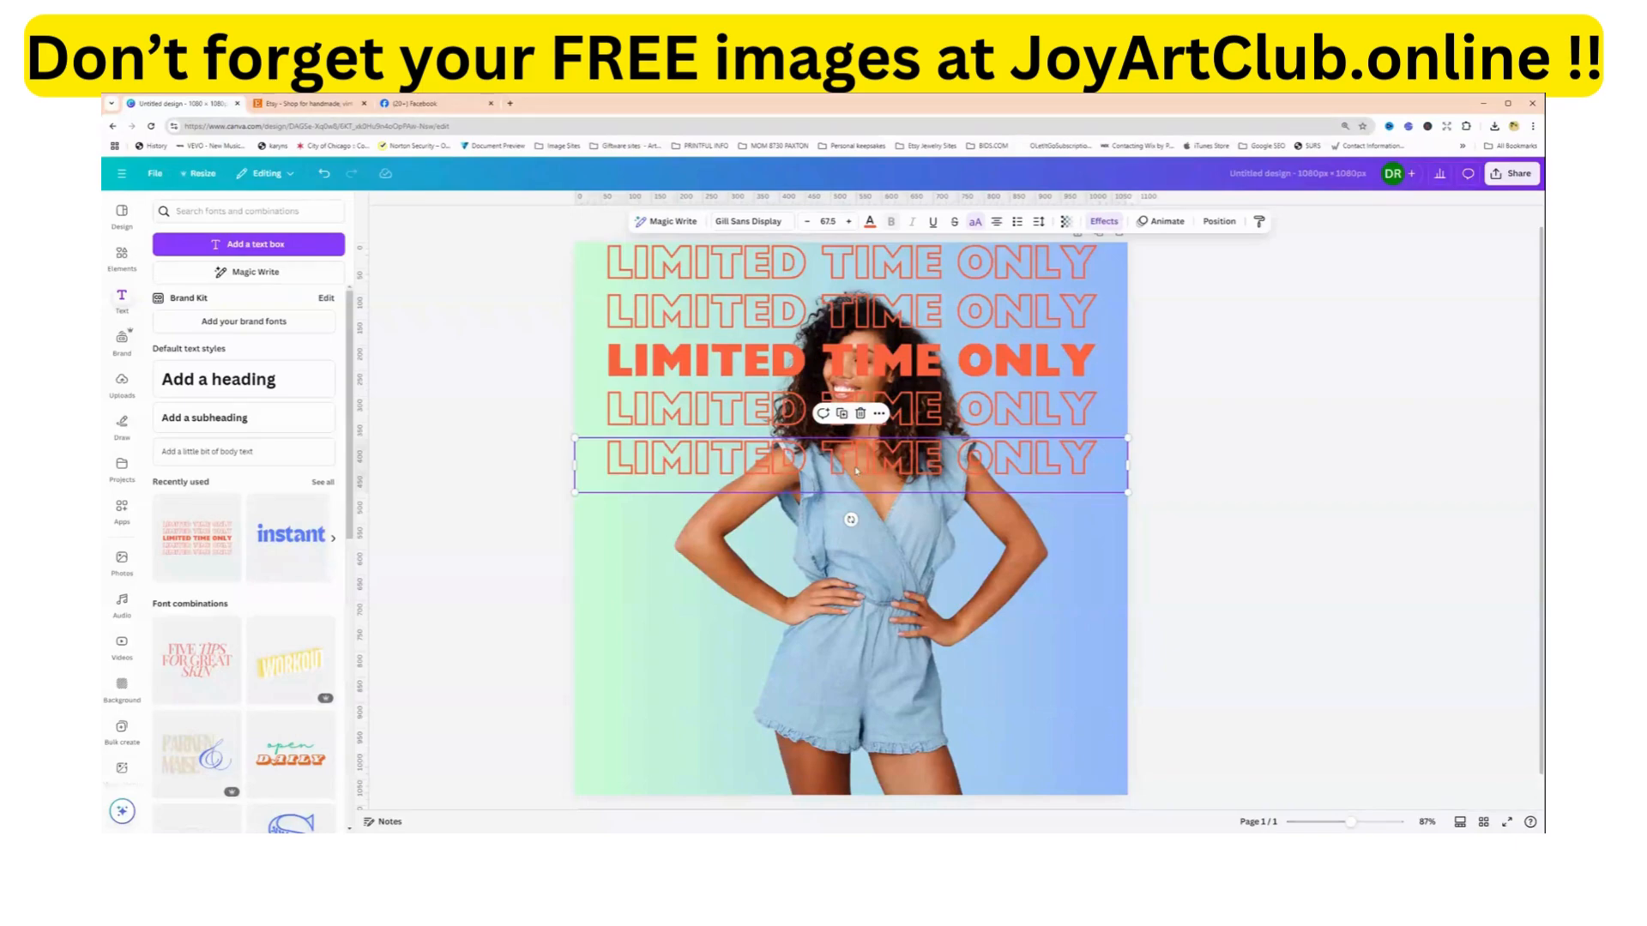
key("Delete")
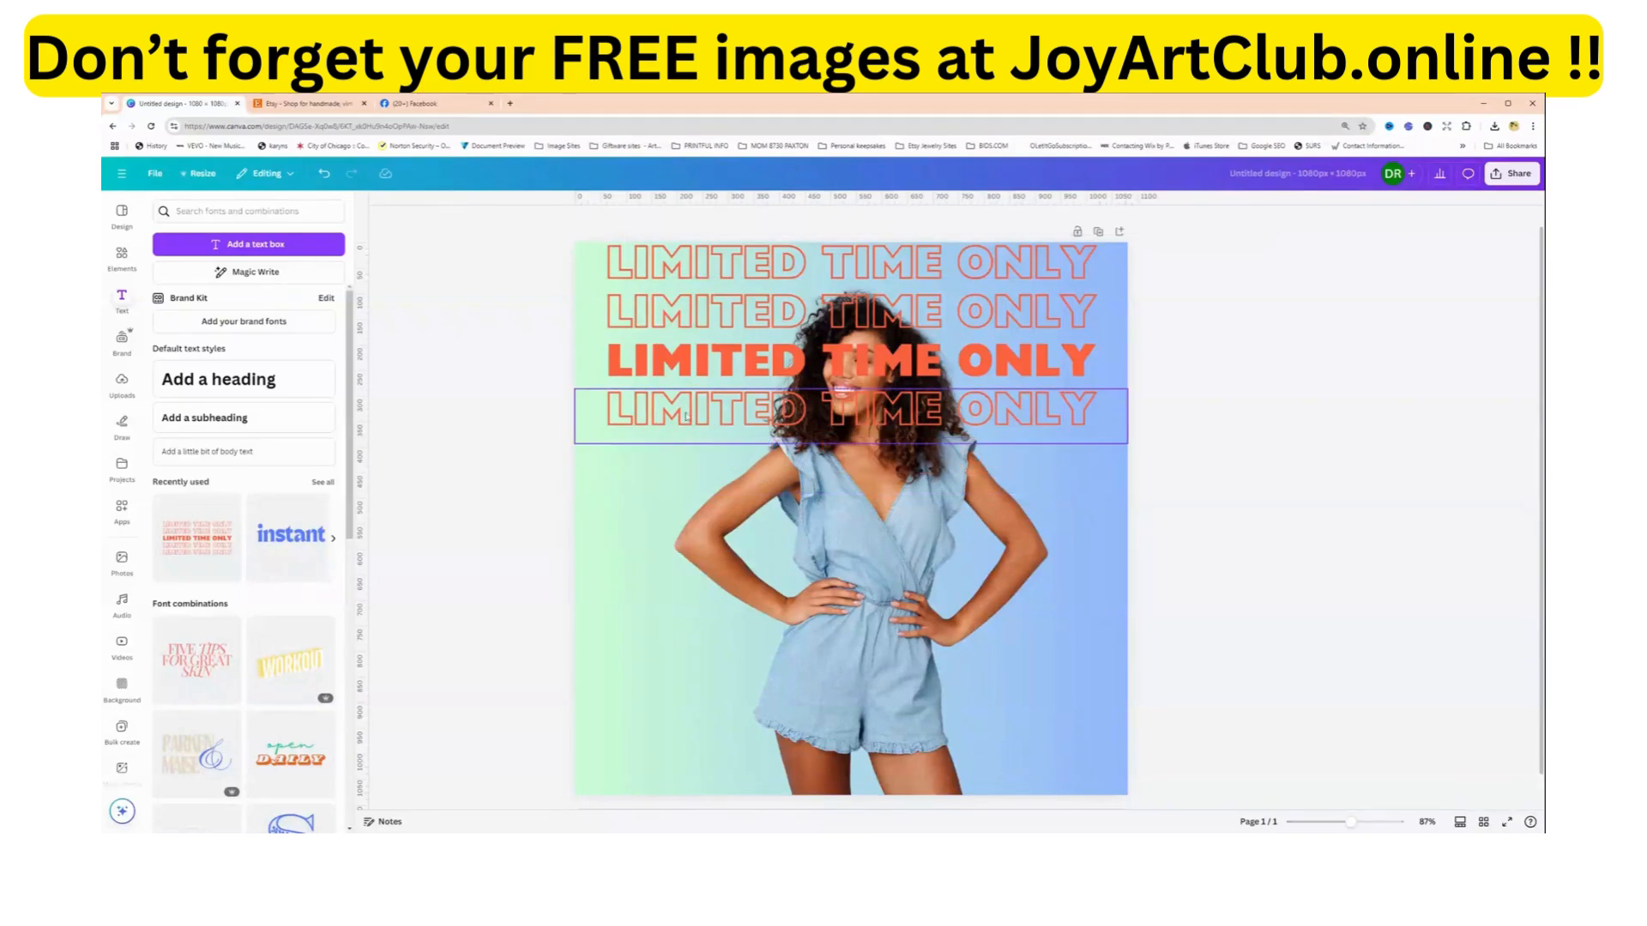
left_click(647, 390)
key("Delete")
left_click(643, 313)
key("Delete")
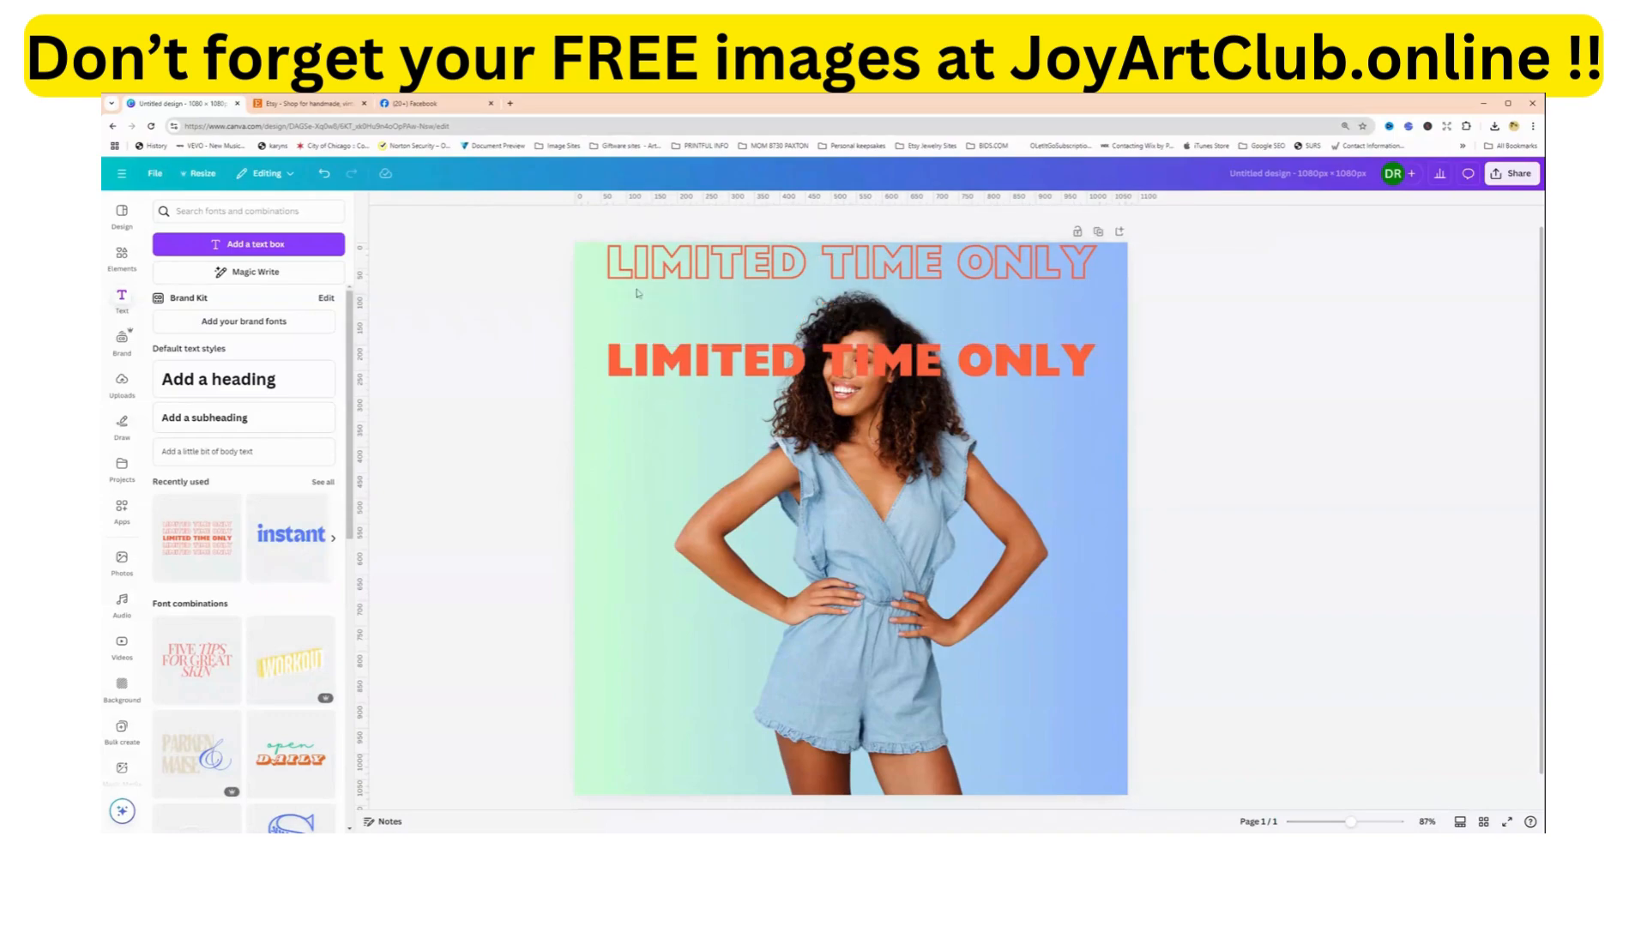
left_click(636, 275)
key("Delete")
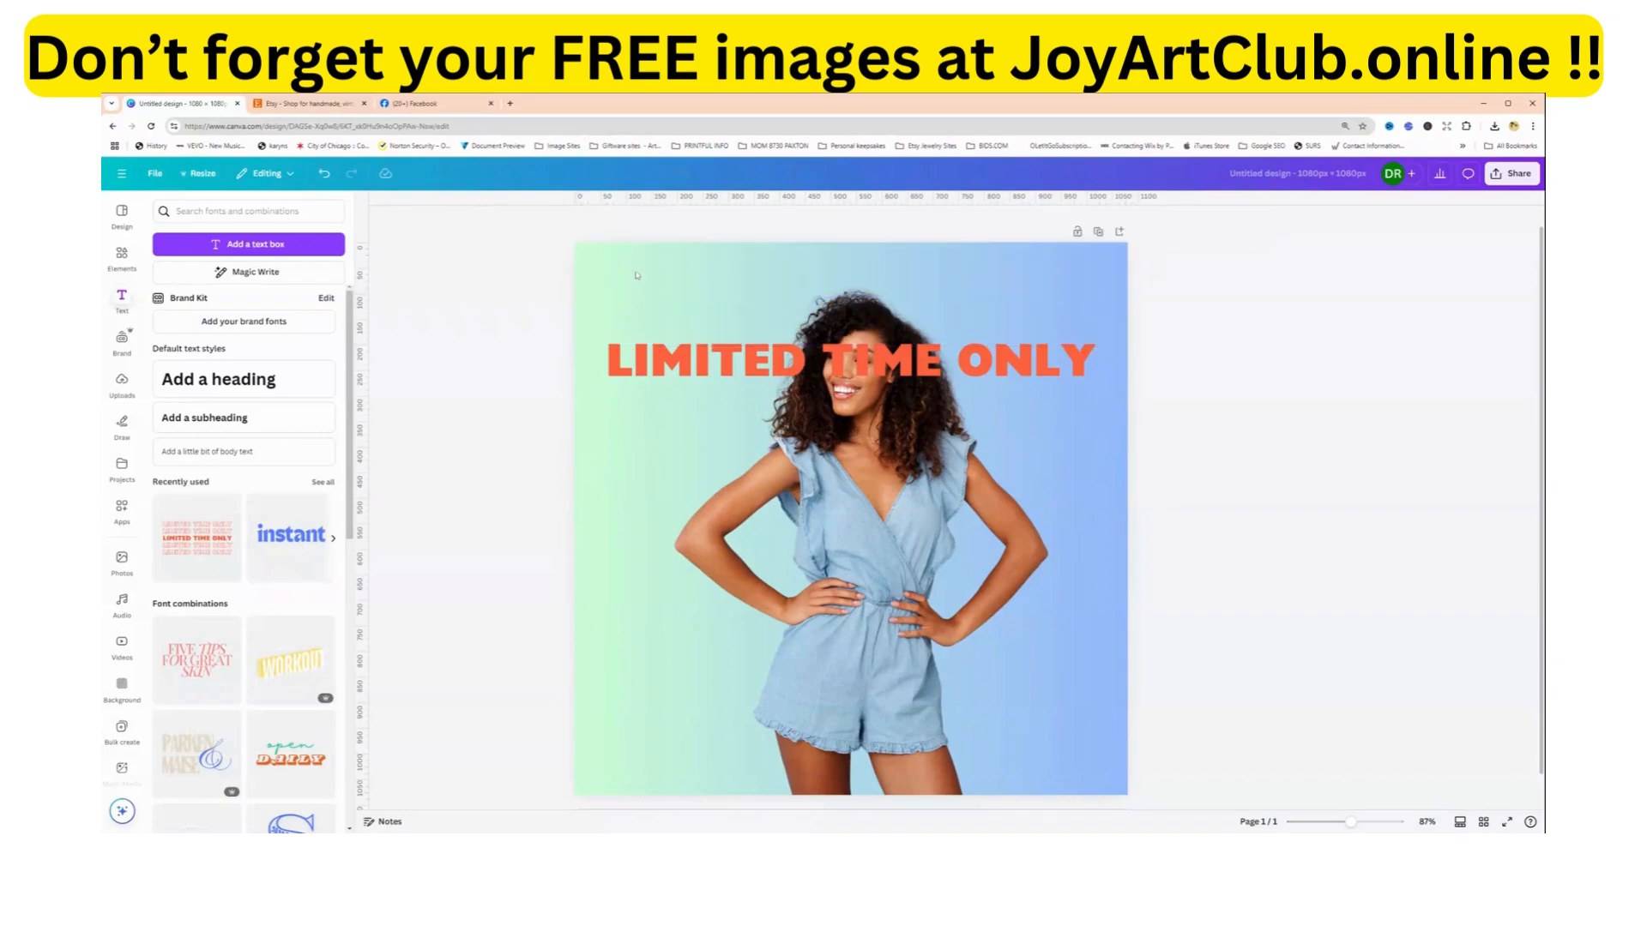
Move the solid LIMITED TIME ONLY line up to the top of the woman's head and recolour it dark blue.
left_click(698, 358)
left_click_drag(698, 359, 697, 296)
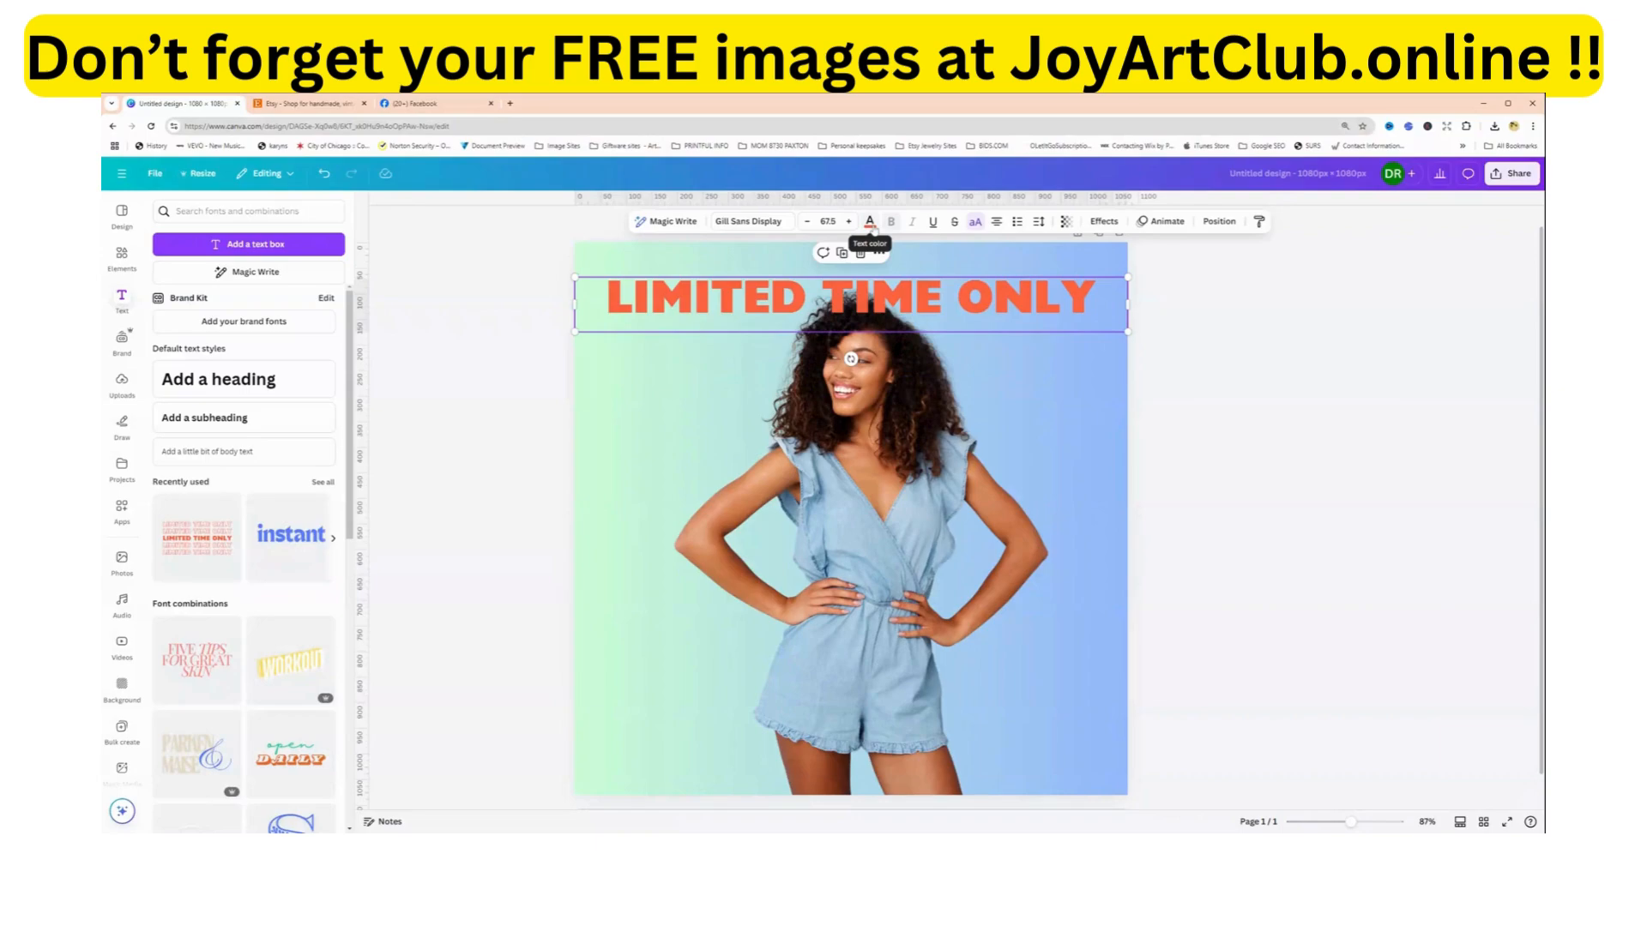
left_click(870, 223)
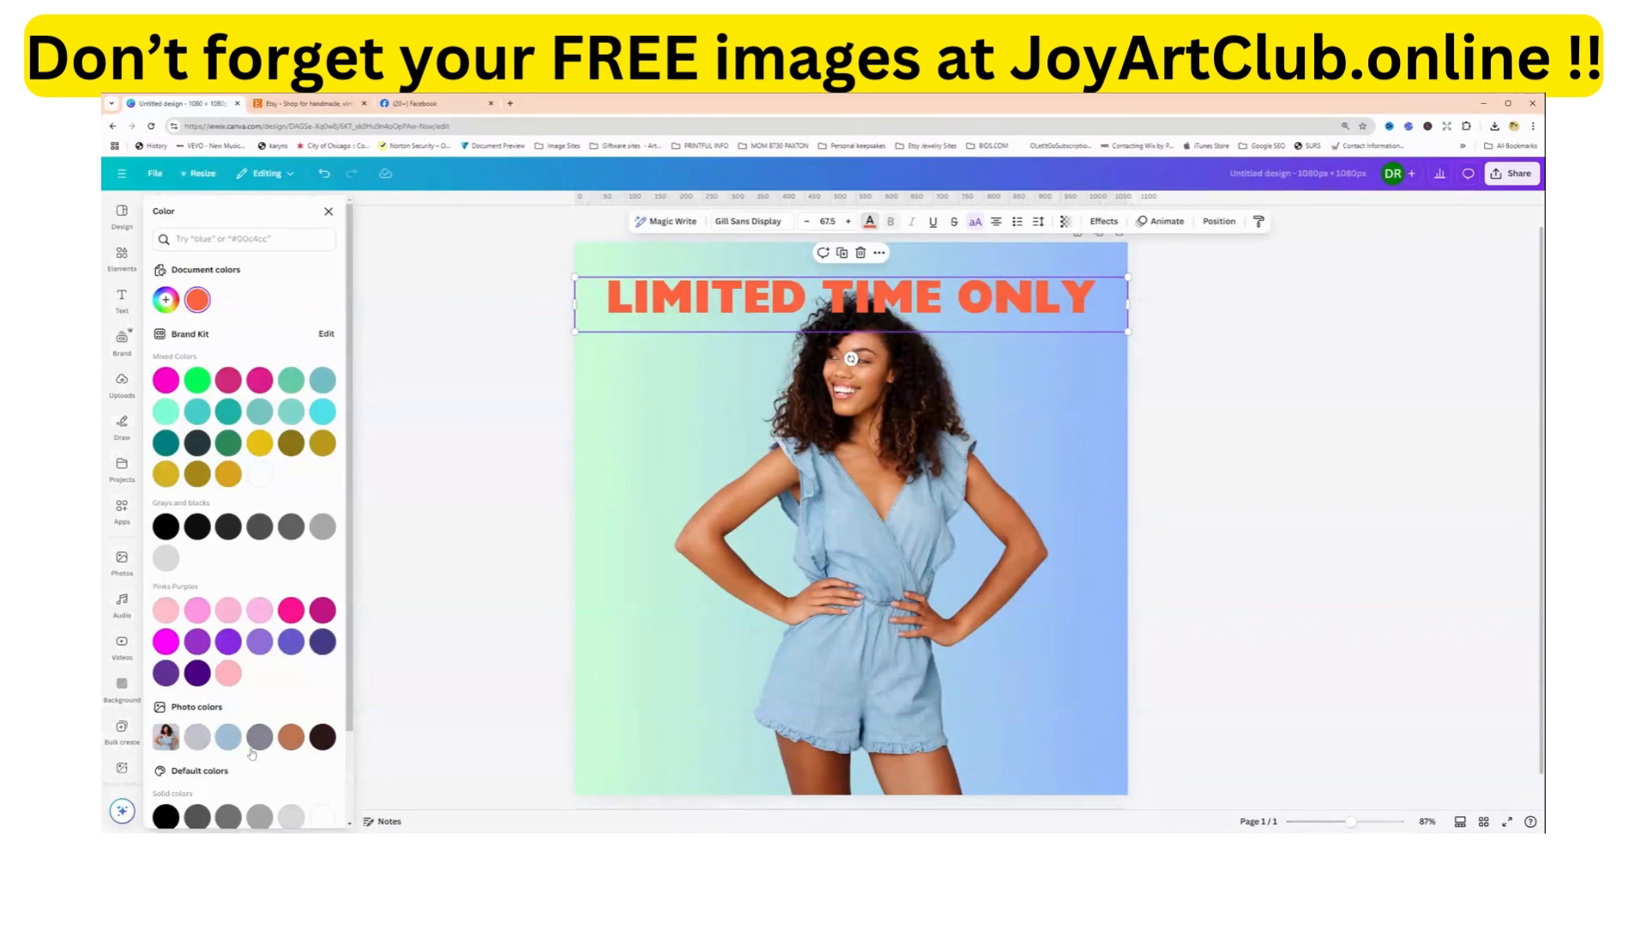
scroll(252, 755, "down", 2)
left_click(324, 777)
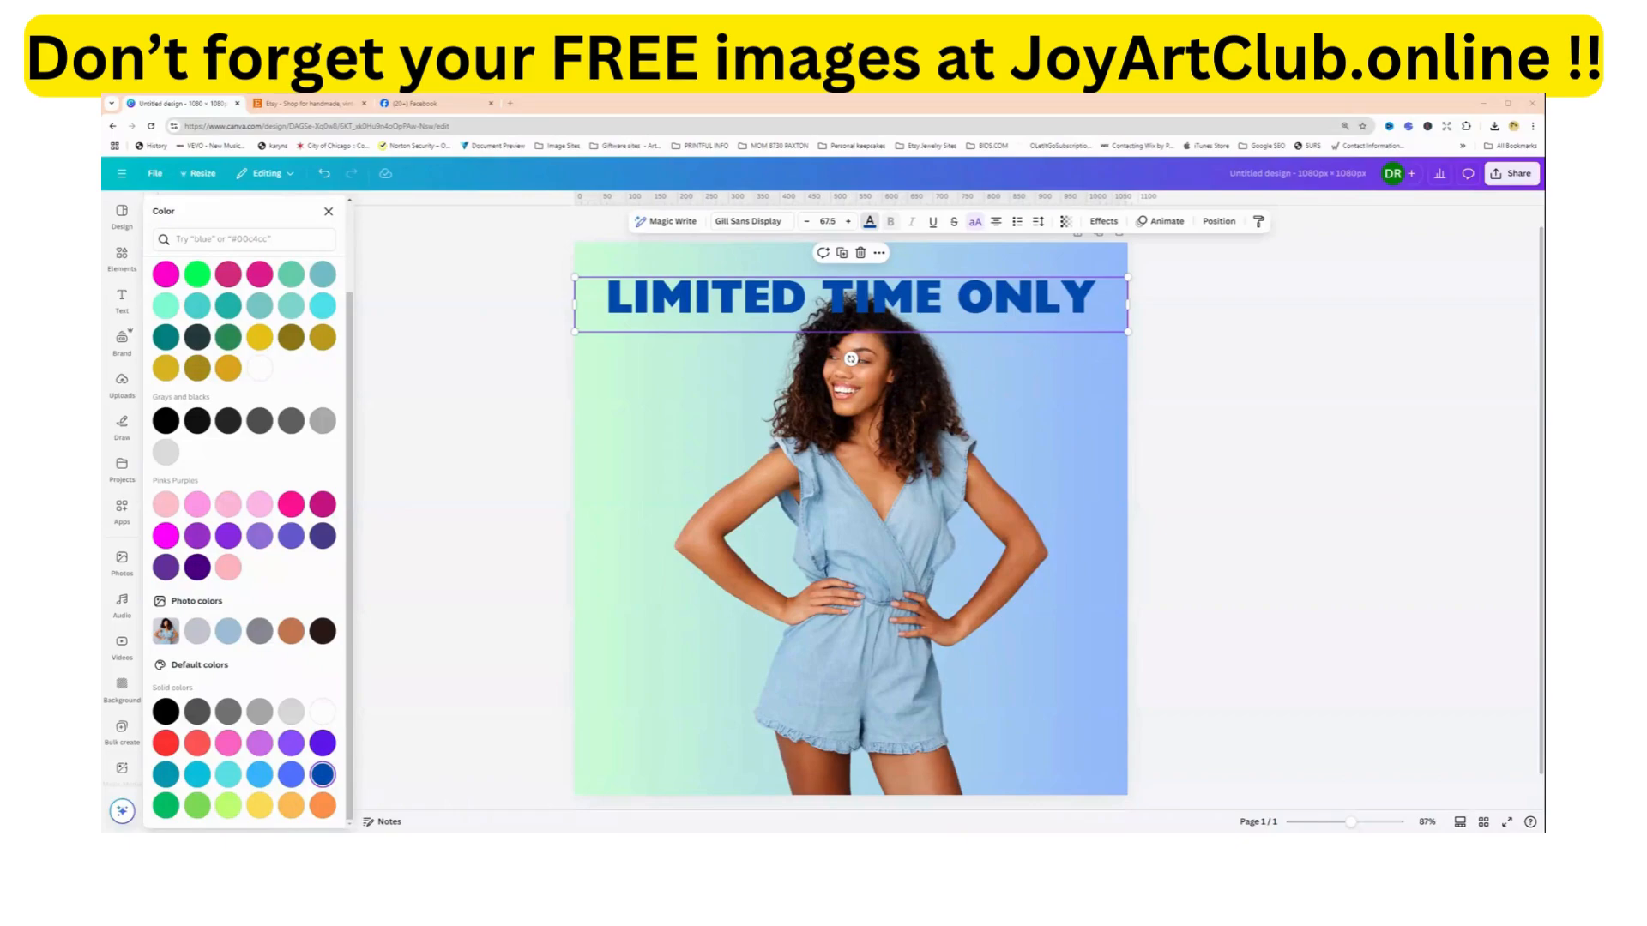
Duplicate the blue LIMITED TIME ONLY line and place the two lines one above the other across the page's upper part.
left_click_drag(892, 312, 918, 349)
left_click_drag(917, 349, 917, 367)
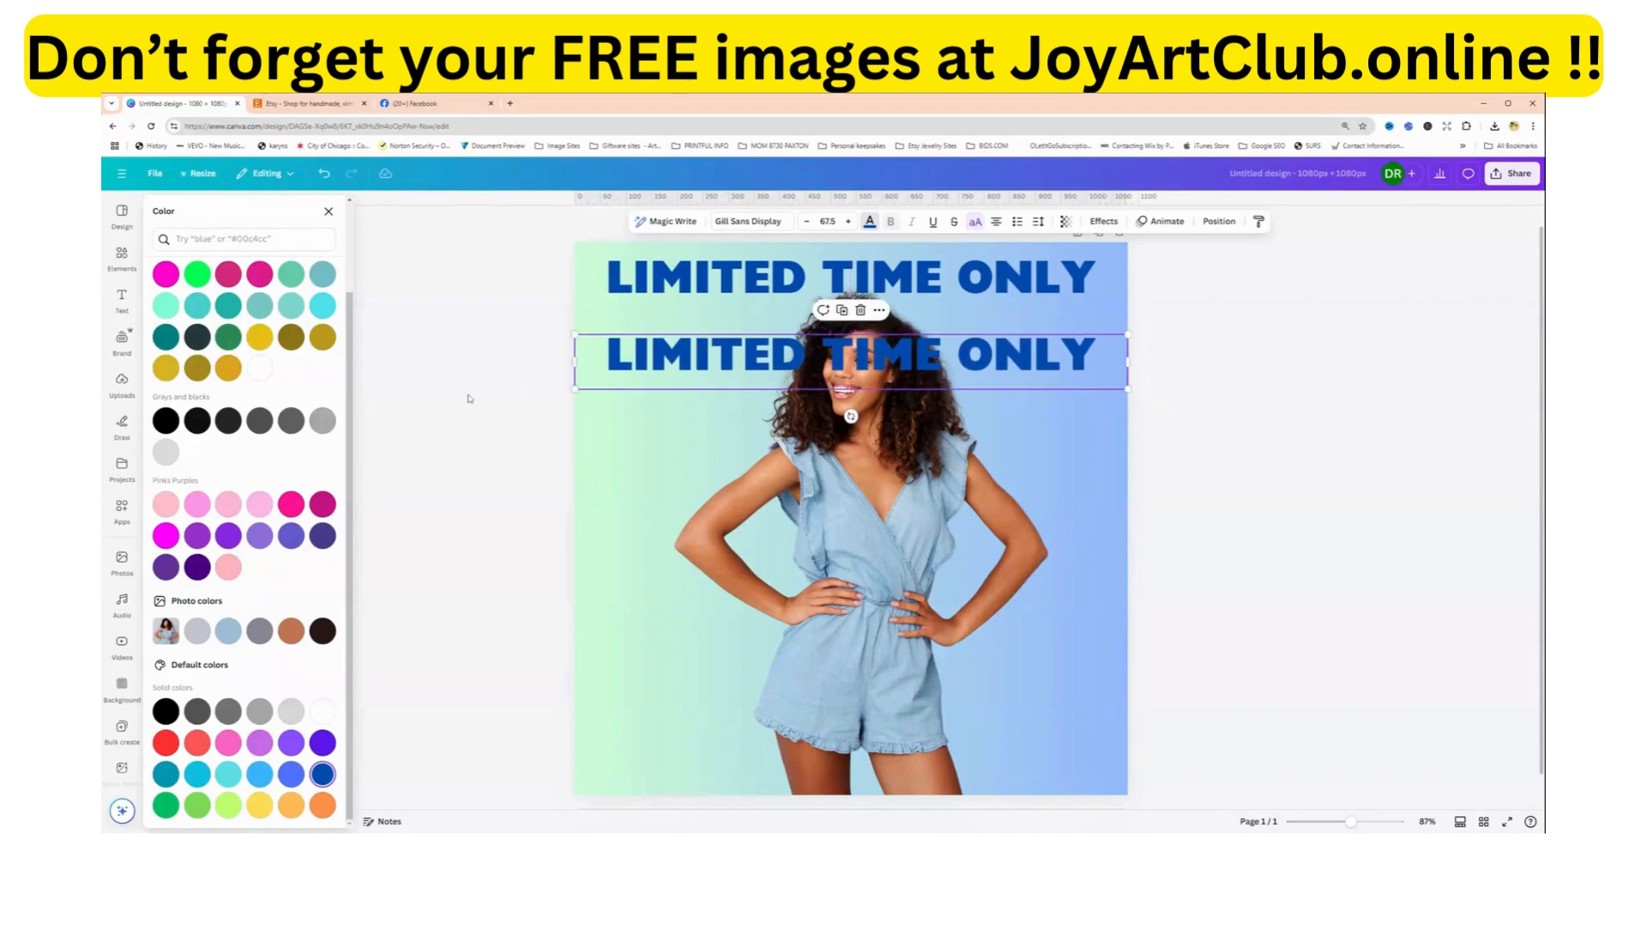
left_click(329, 212)
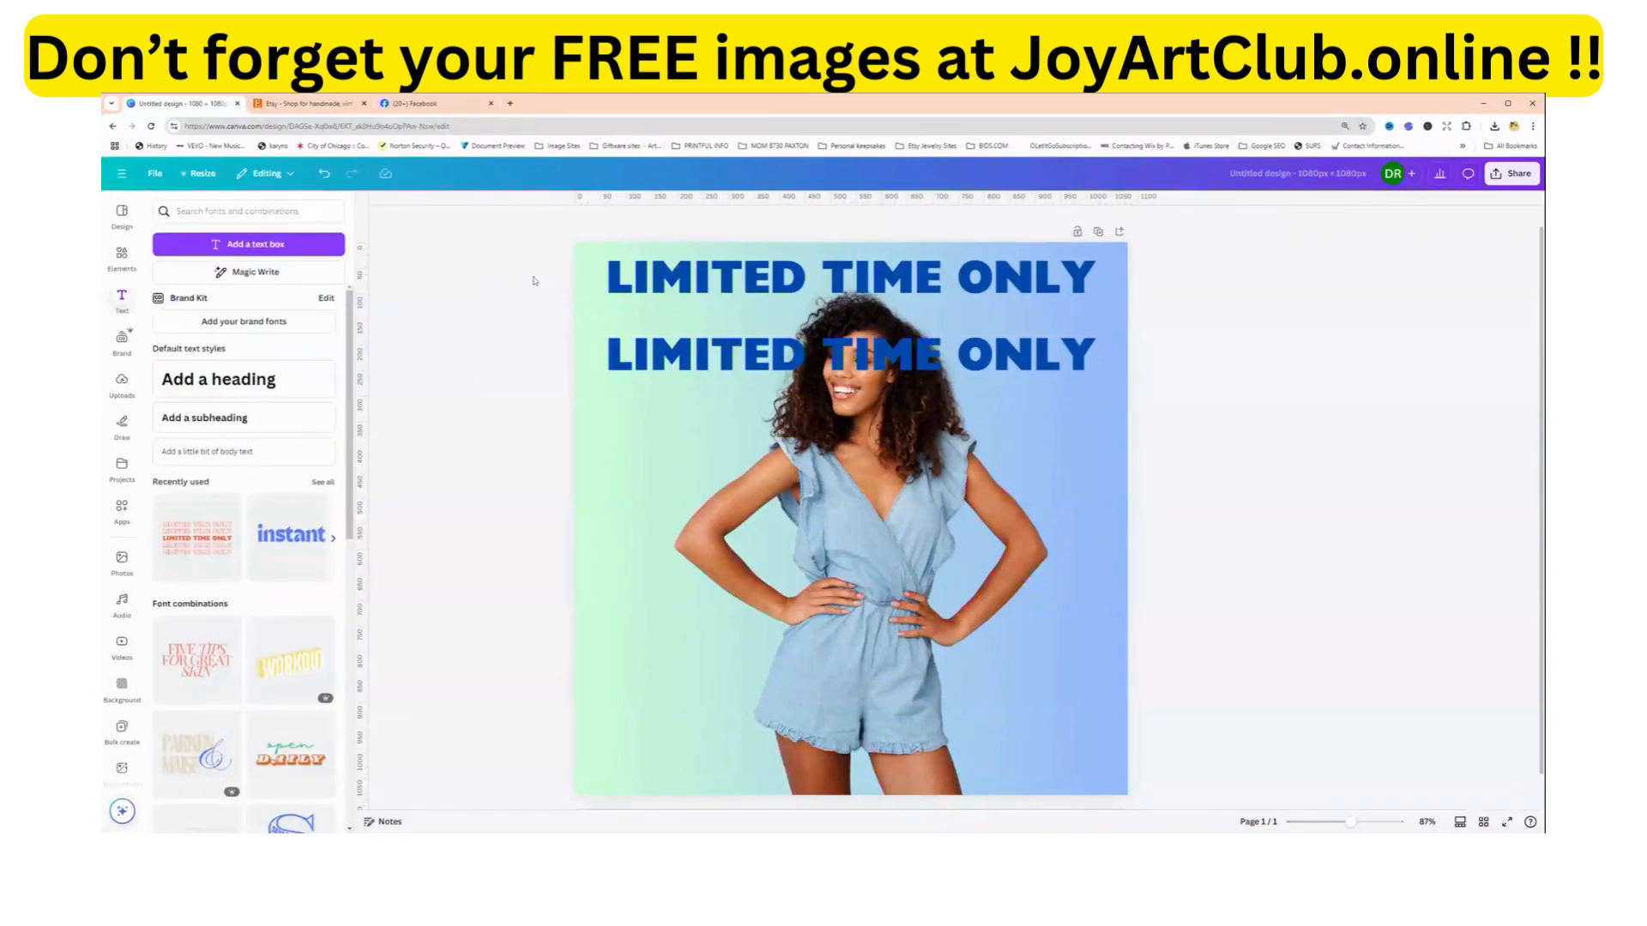
left_click_drag(533, 276, 659, 360)
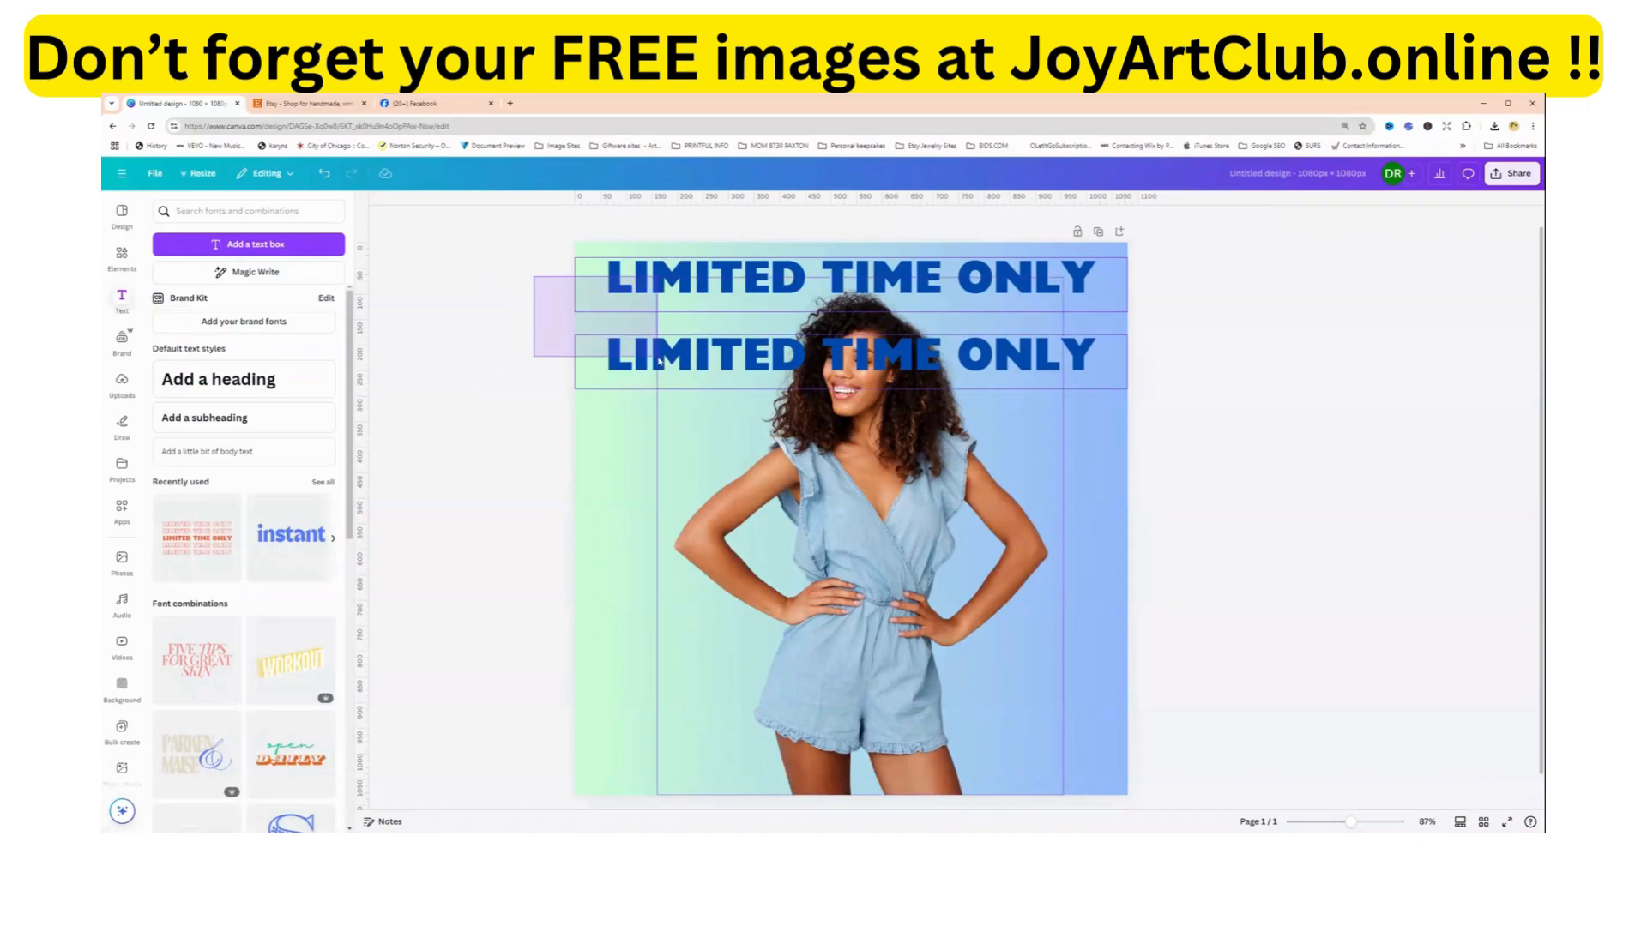
mouse_move(658, 358)
left_mouse_down()
mouse_move(631, 367)
mouse_move(635, 383)
mouse_move(631, 334)
mouse_move(642, 377)
left_mouse_up()
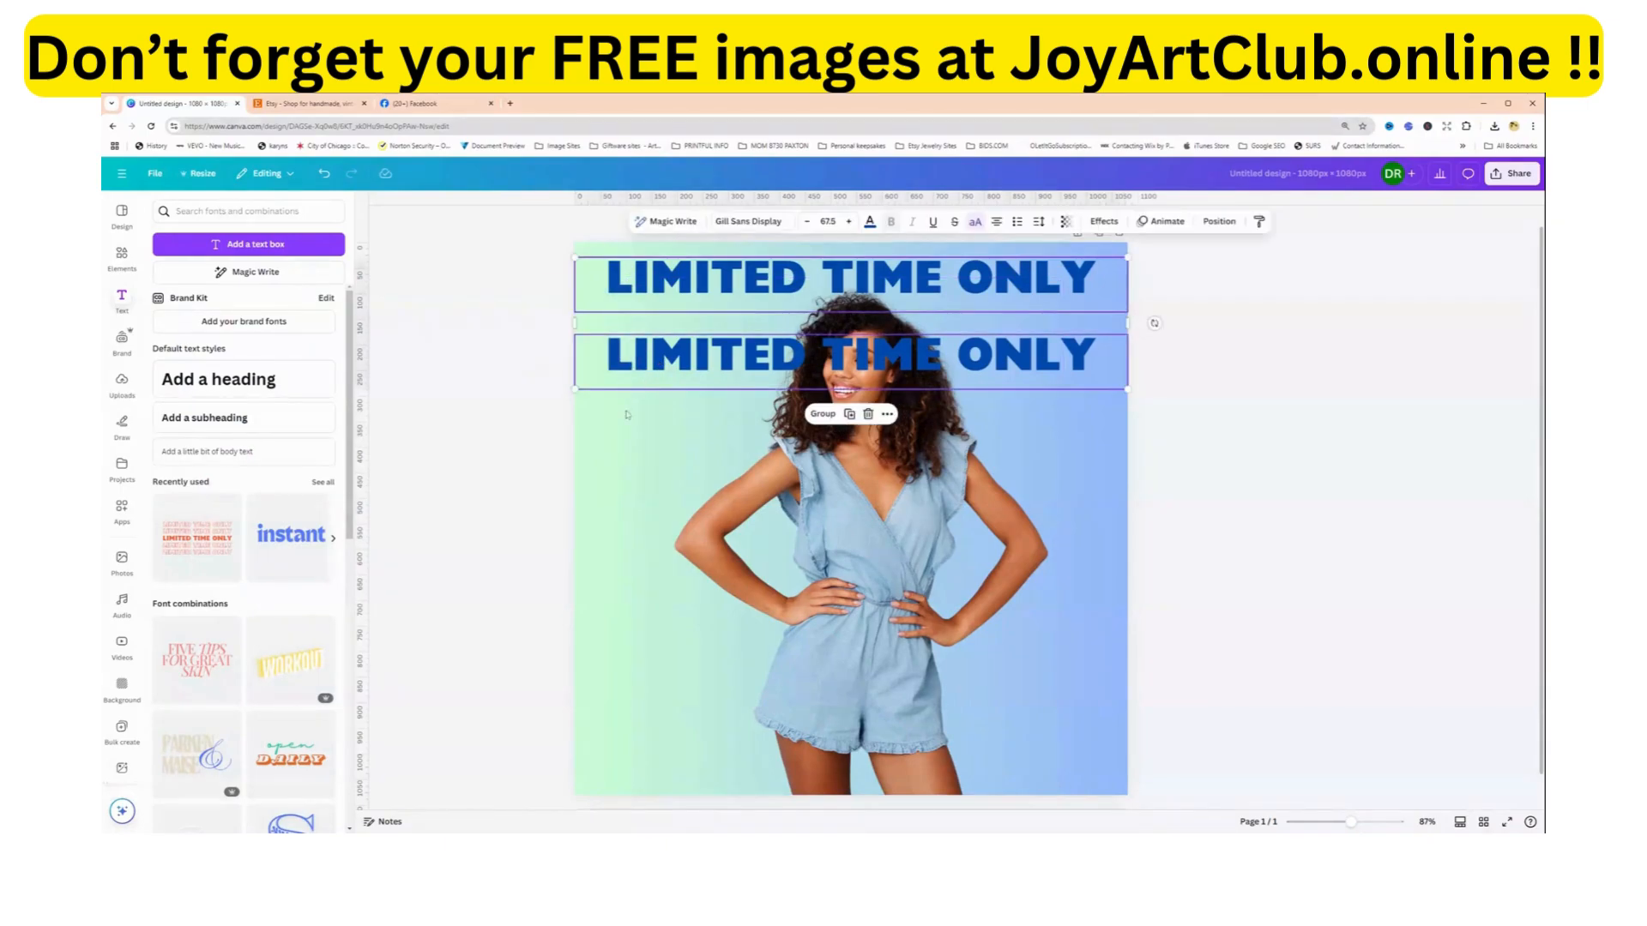
left_click(635, 486)
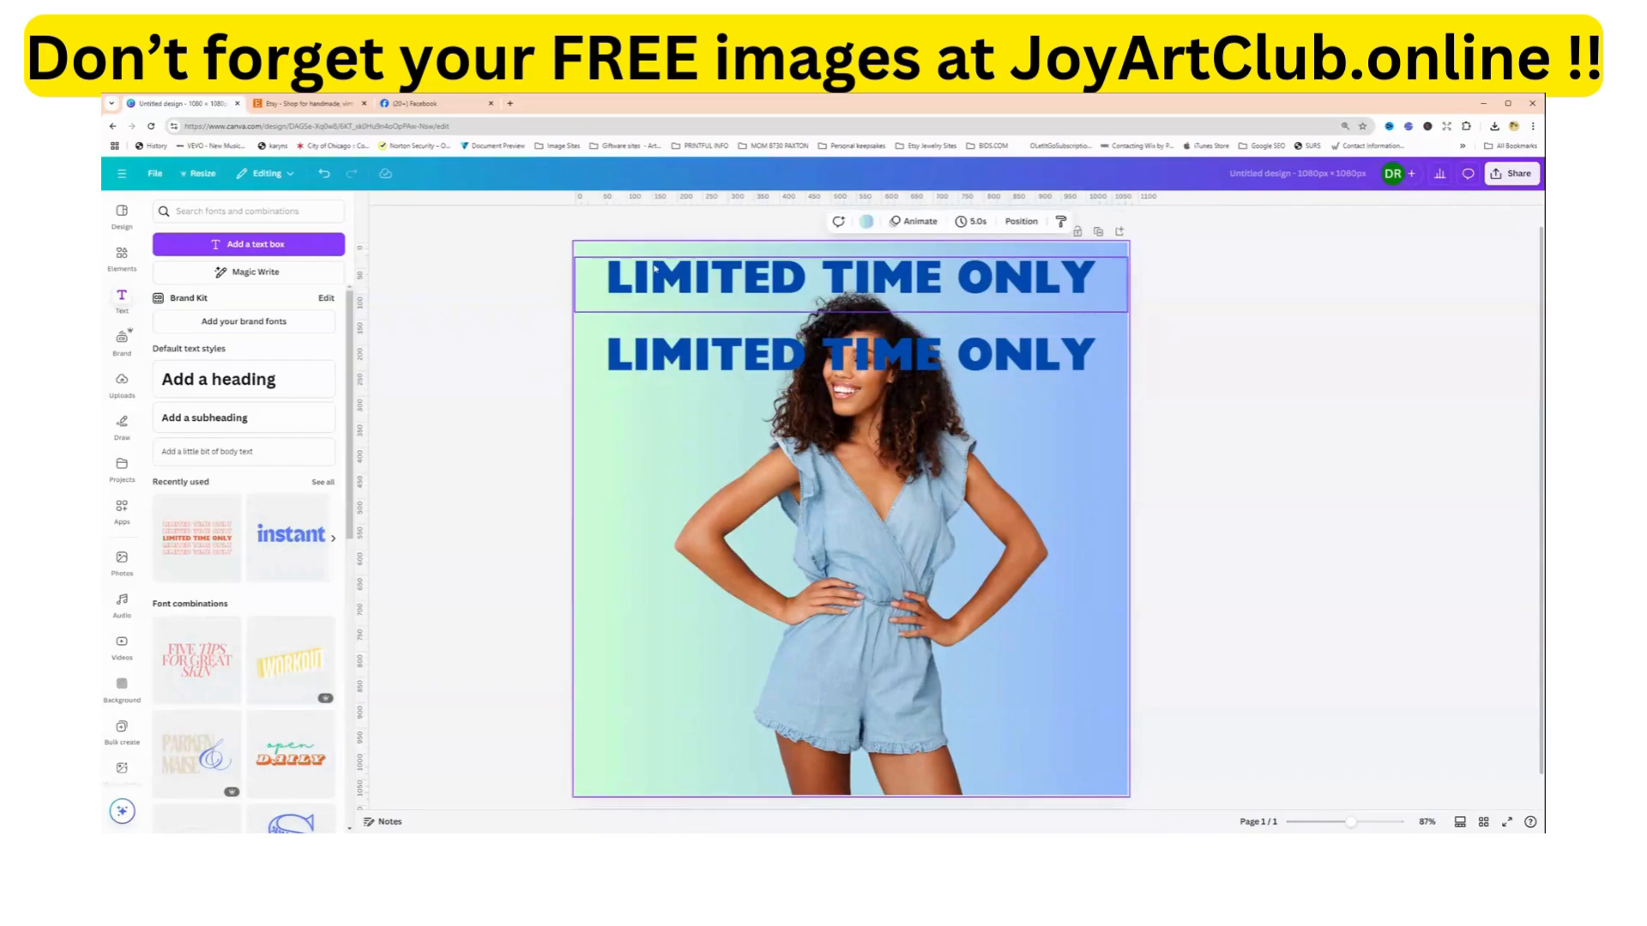
Duplicate the pair of LIMITED TIME ONLY lines twice, stacking the copies evenly below down to the woman's shorts.
left_click(652, 273)
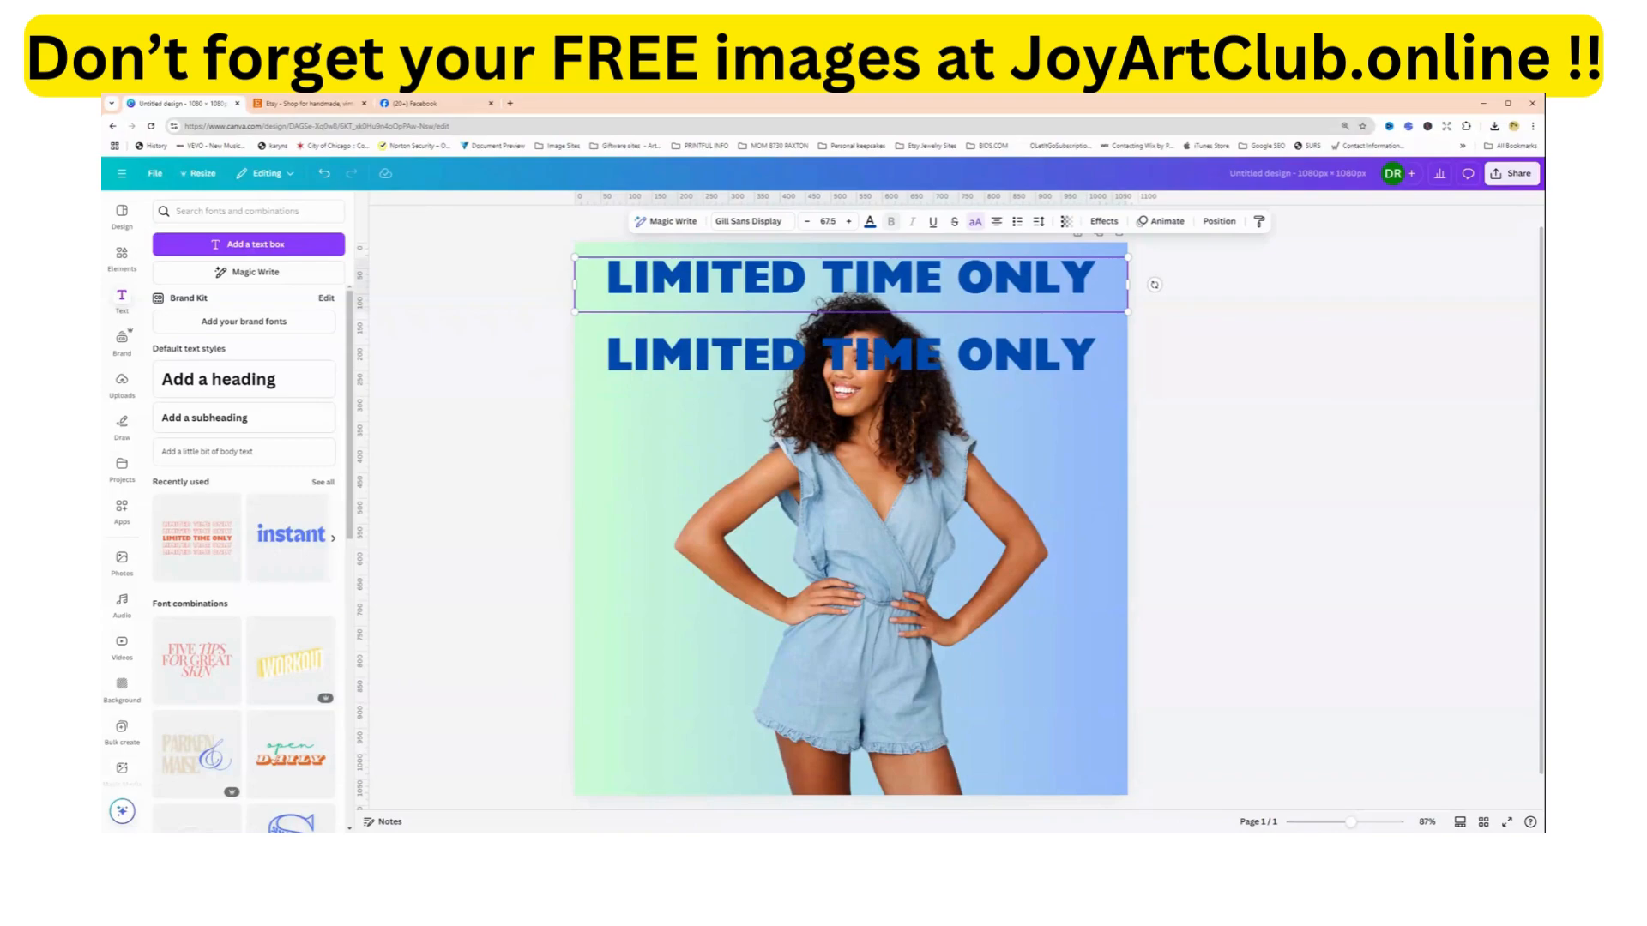
left_click(663, 364, "shift")
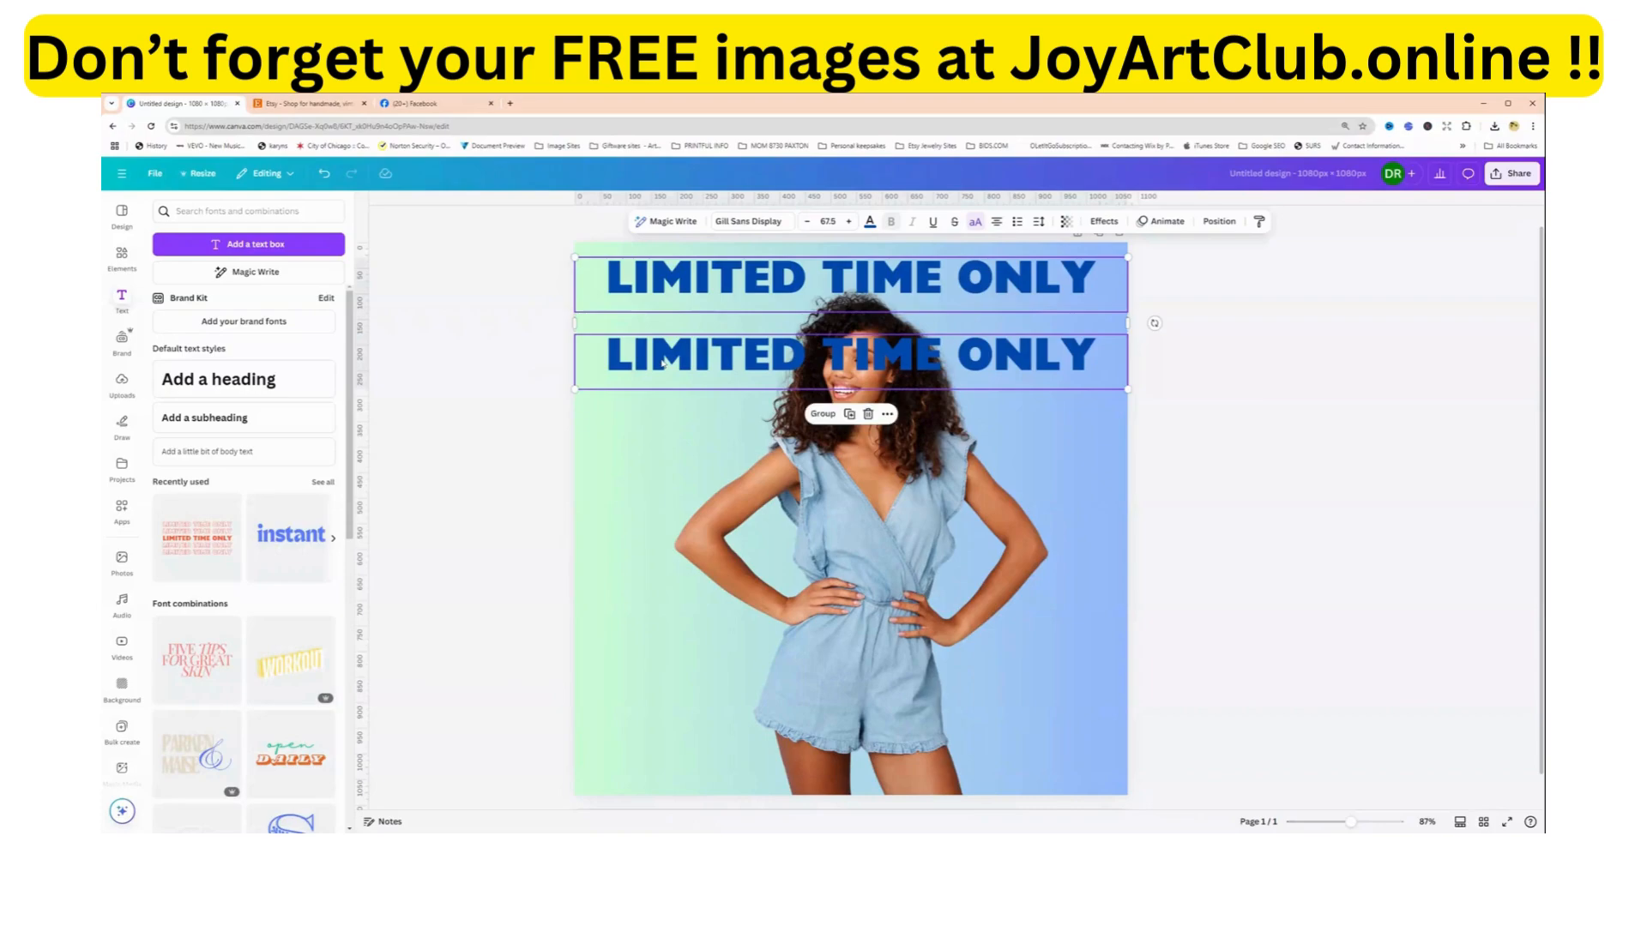
left_click(849, 415)
left_click_drag(858, 369, 878, 506)
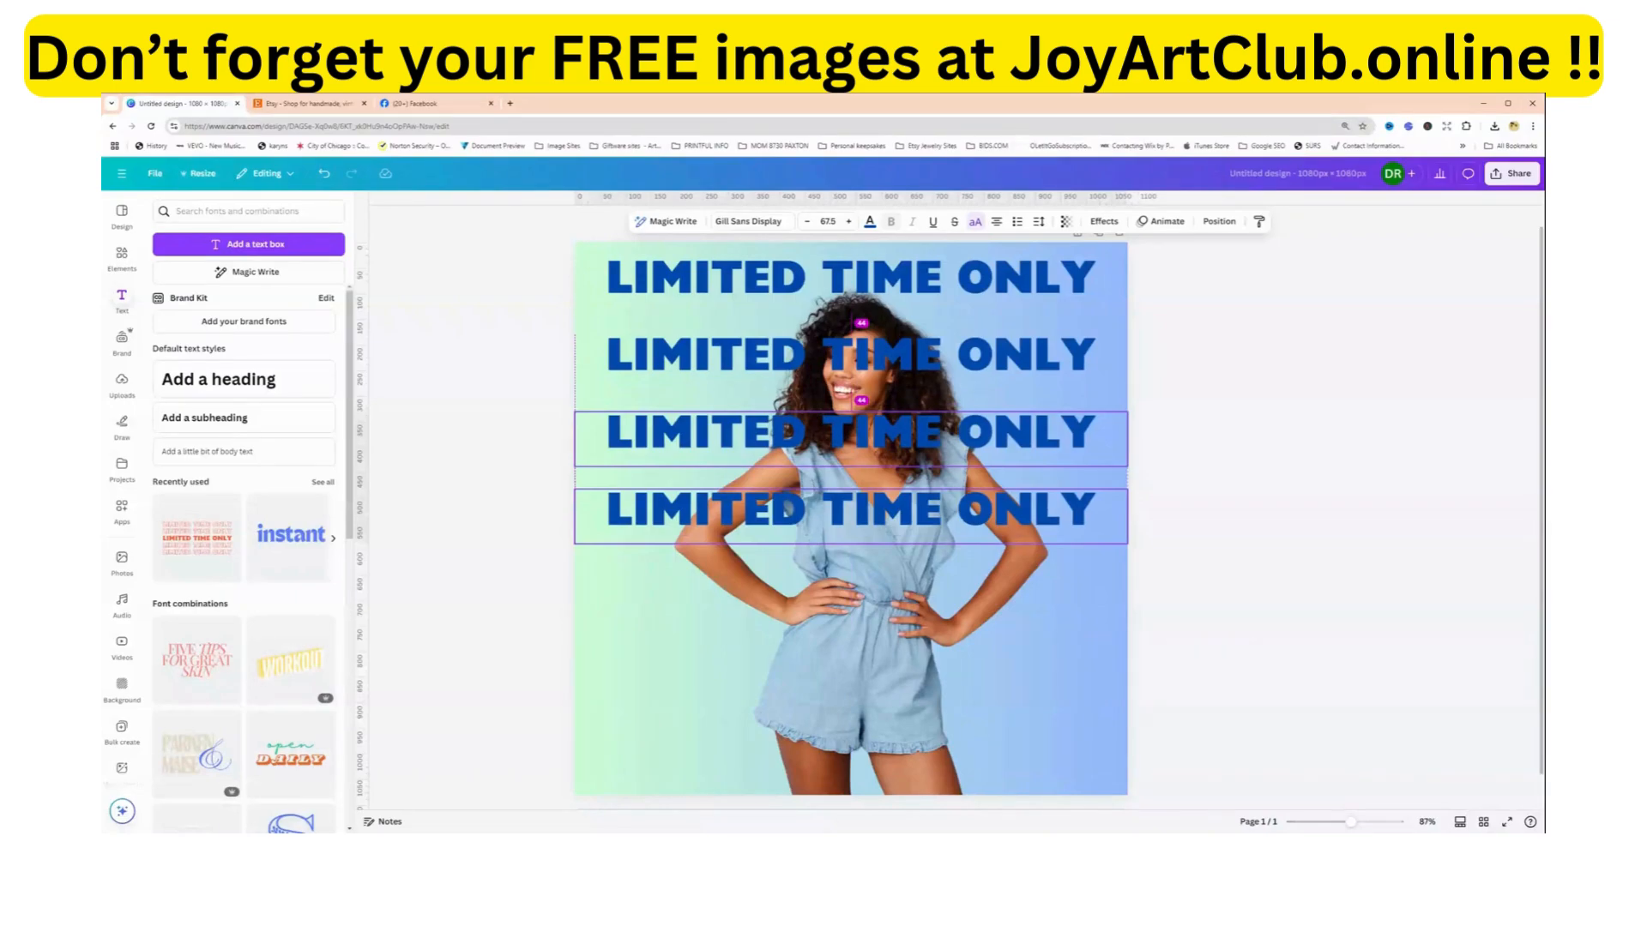
mouse_move(878, 506)
left_mouse_down()
mouse_move(879, 486)
mouse_move(878, 508)
left_mouse_up()
left_click_drag(878, 509, 877, 508)
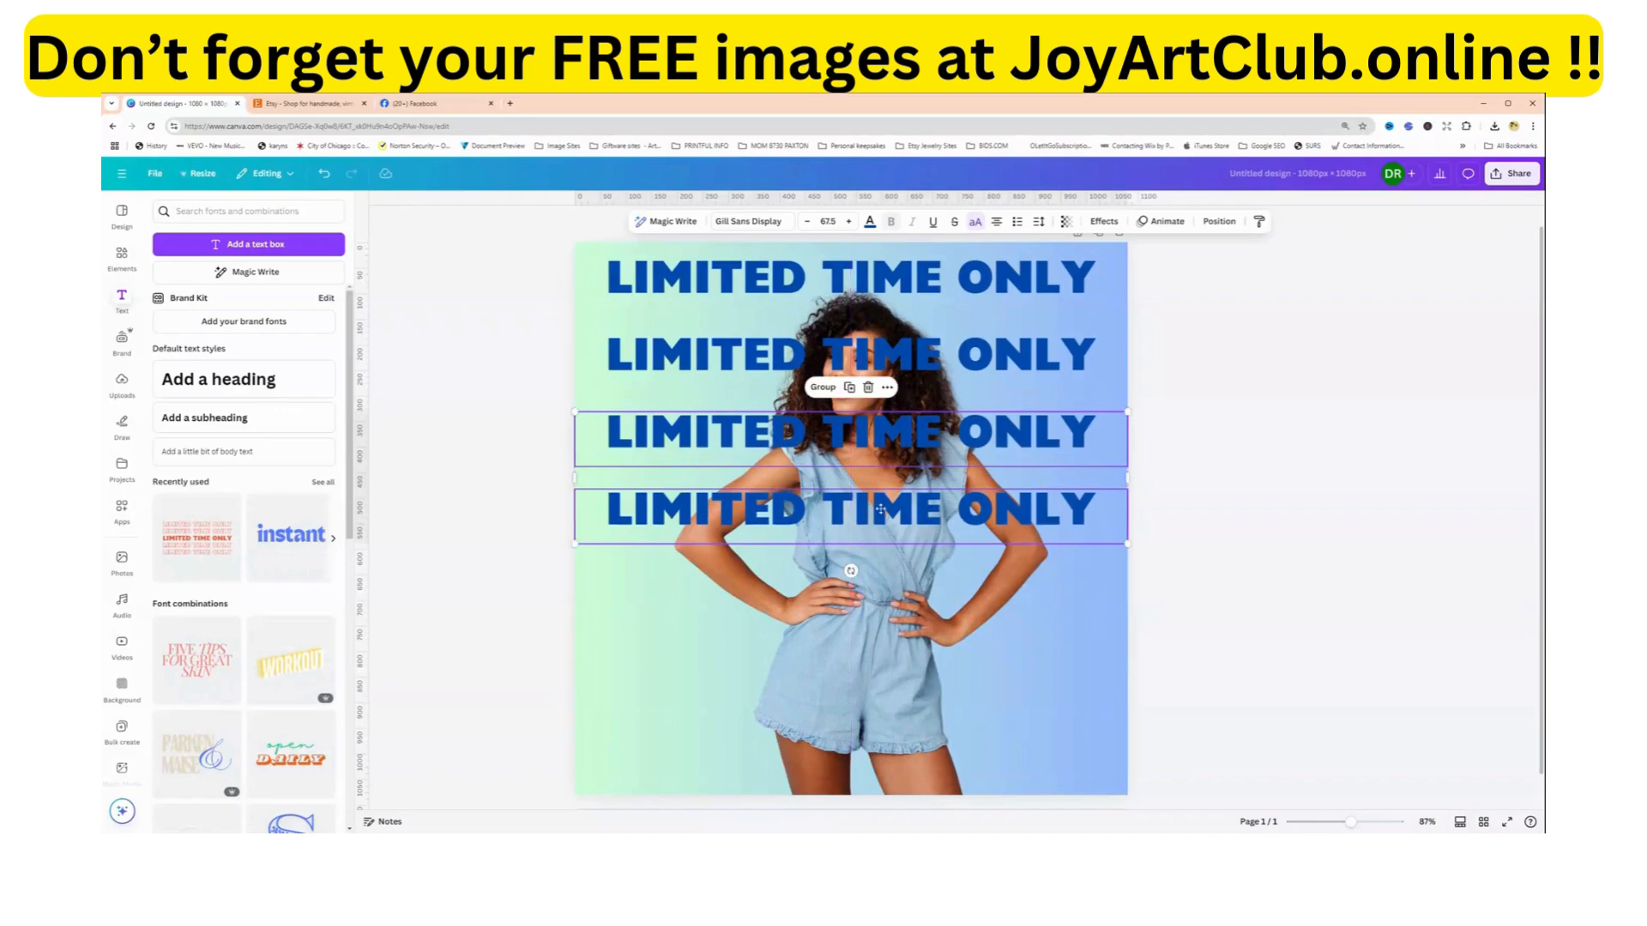
left_click(849, 388)
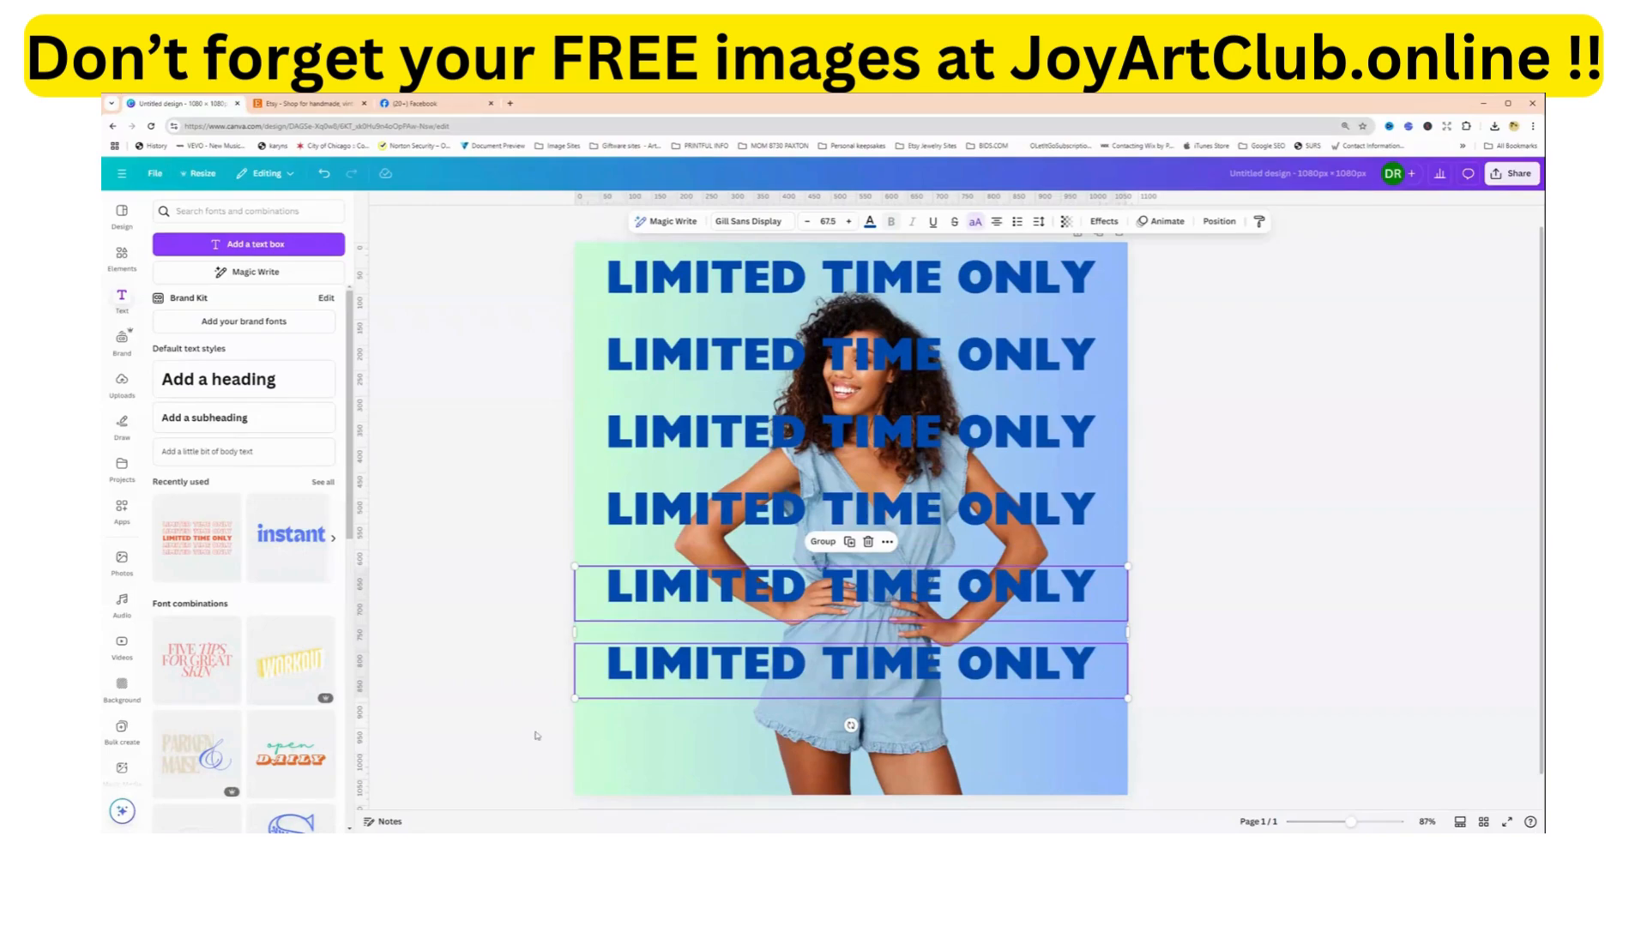
left_click(495, 680)
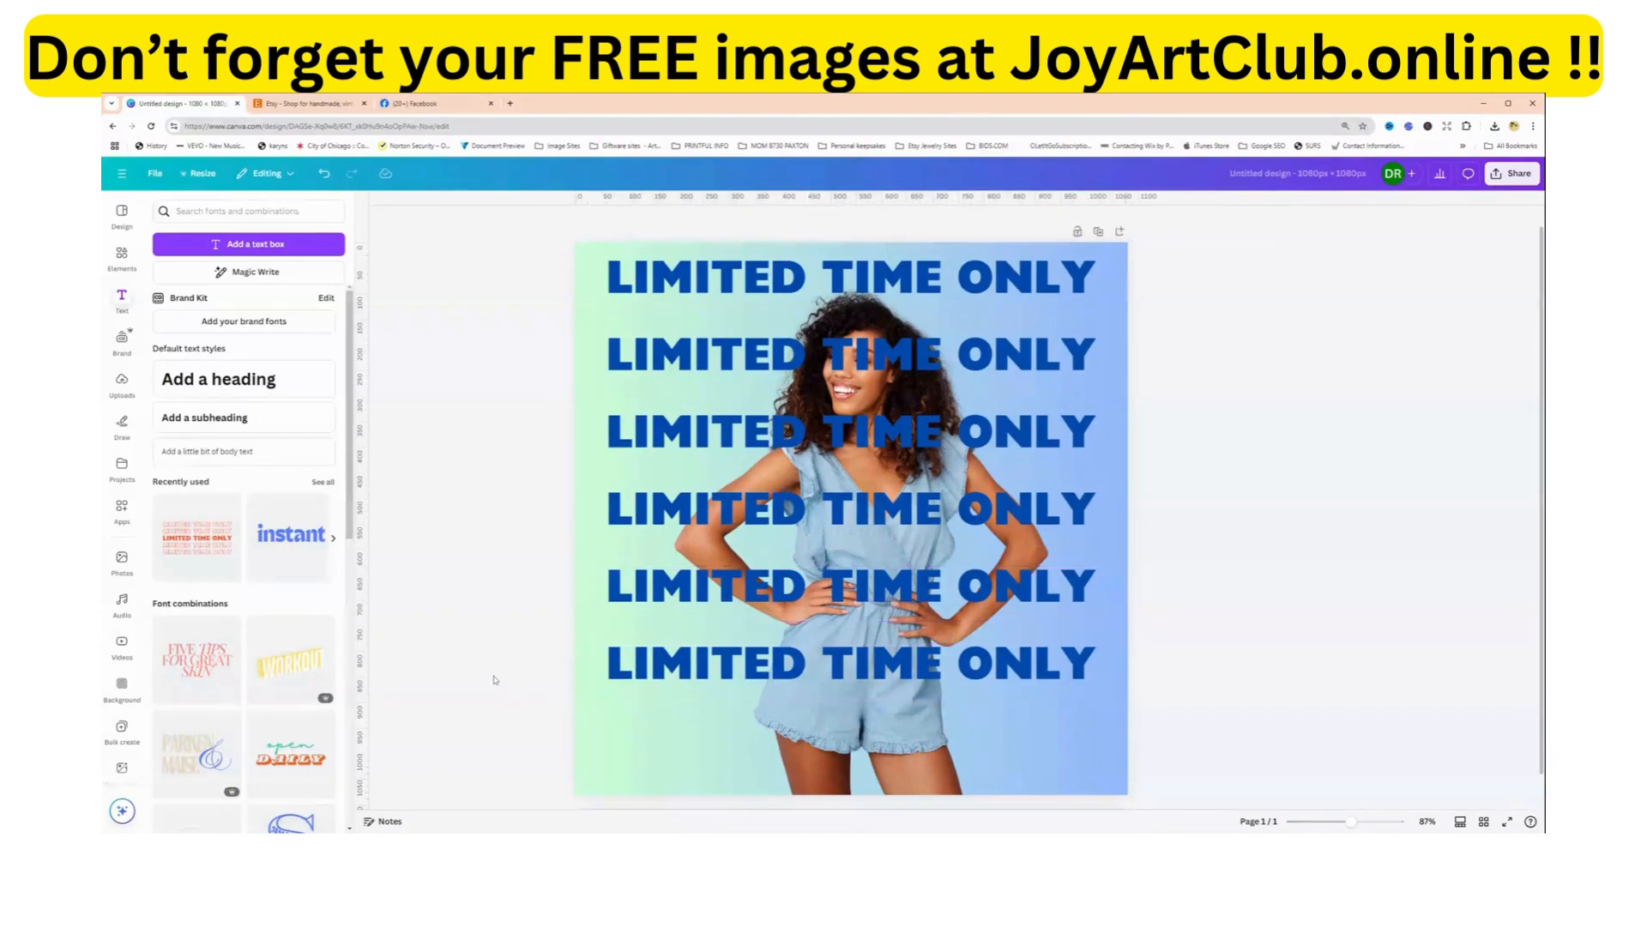
Duplicate the lowest LIMITED TIME ONLY line and place the copy below it near the page's lower edge.
left_click(665, 682)
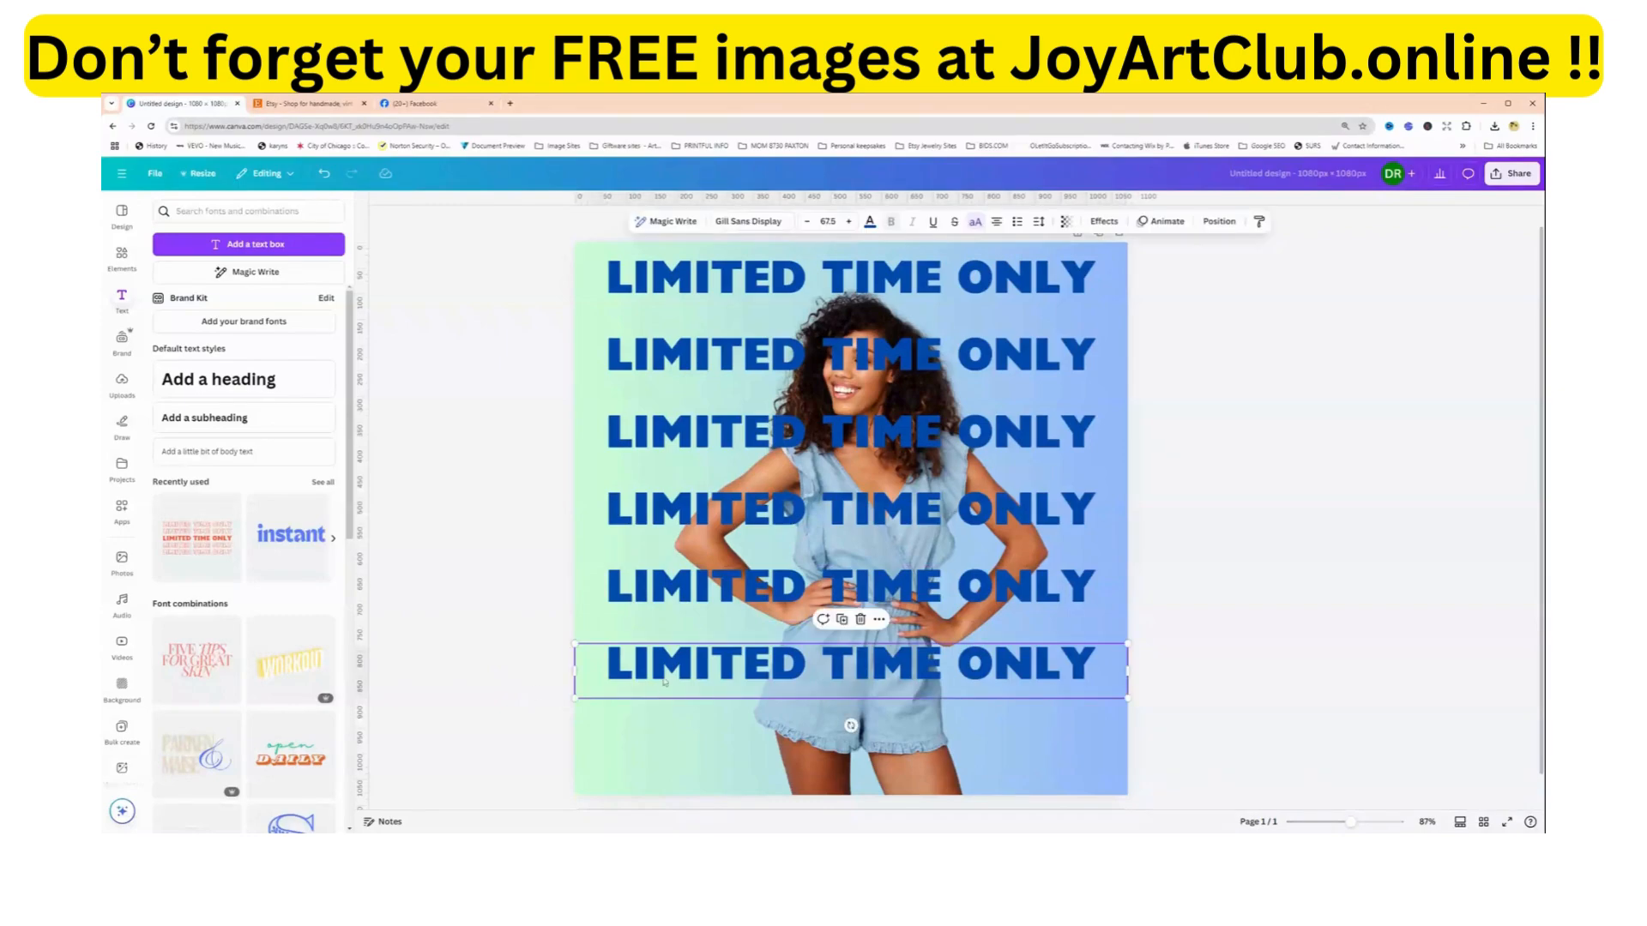
left_click(841, 620)
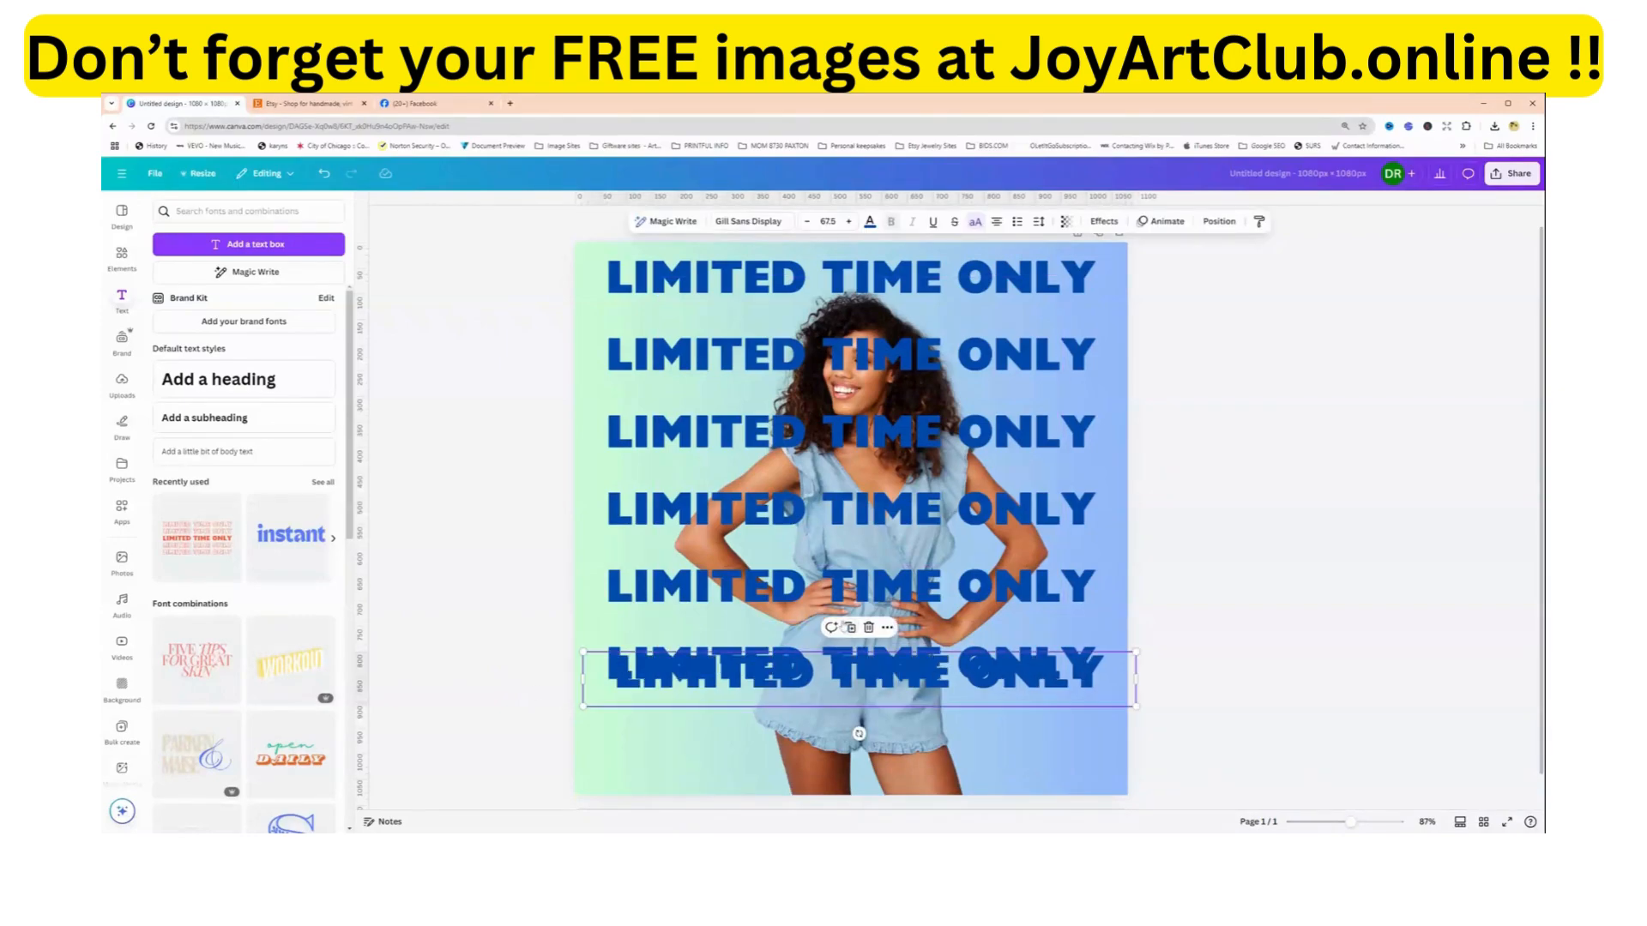
left_click_drag(885, 682, 875, 741)
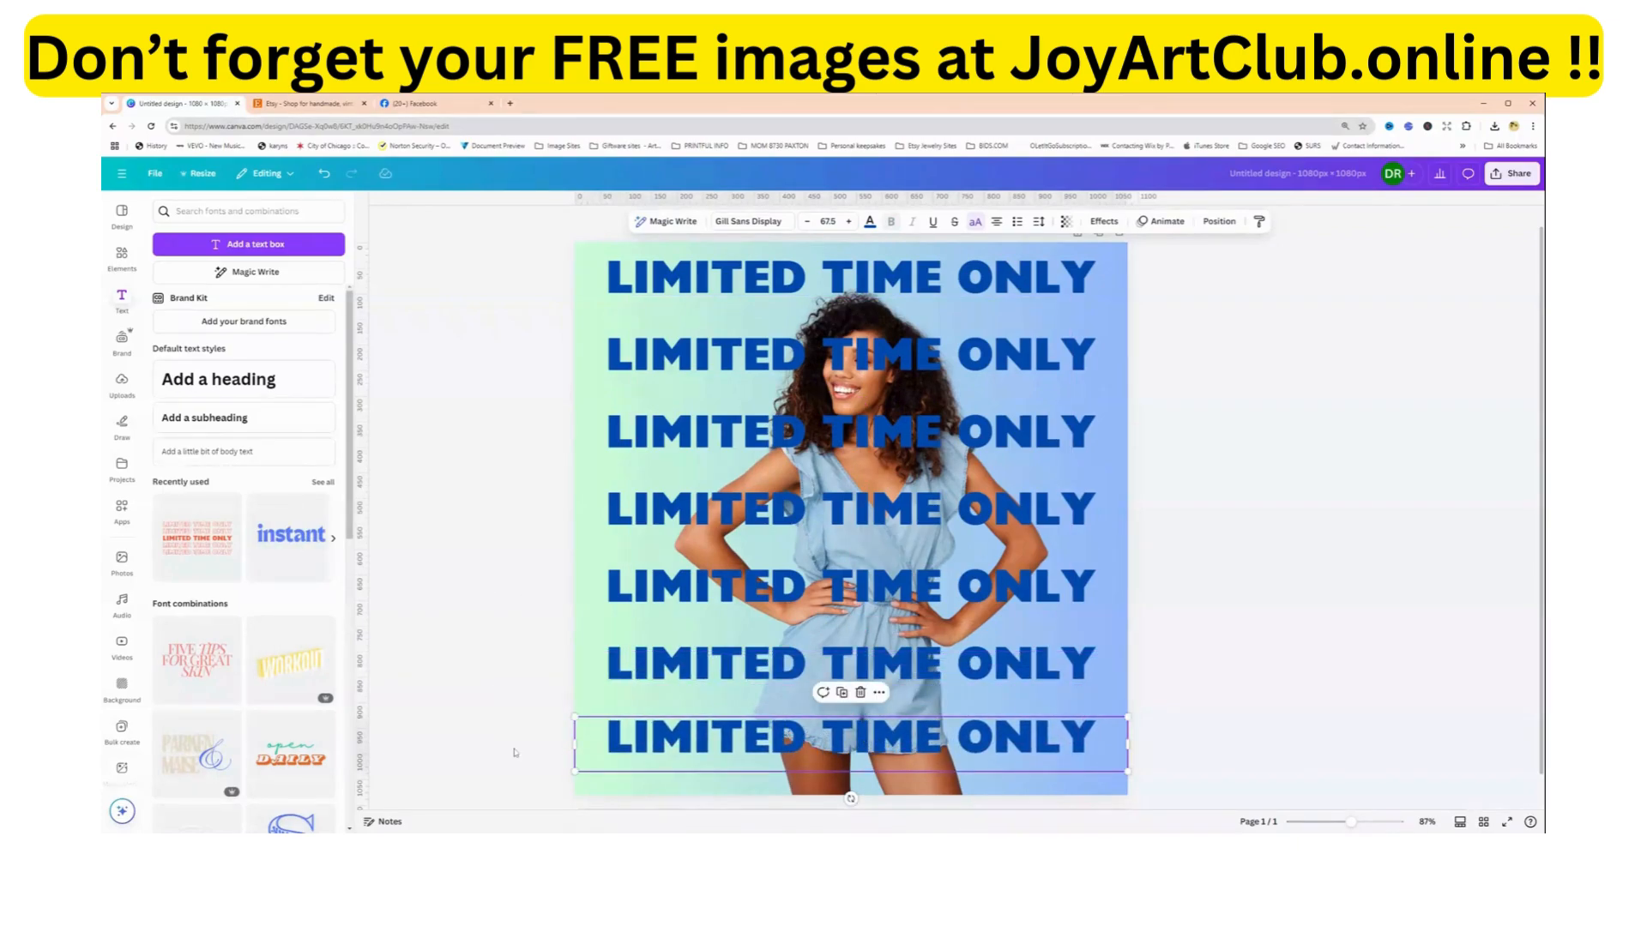
Select all seven LIMITED TIME ONLY lines and send them to the back, behind the woman.
left_click_drag(515, 748, 630, 273)
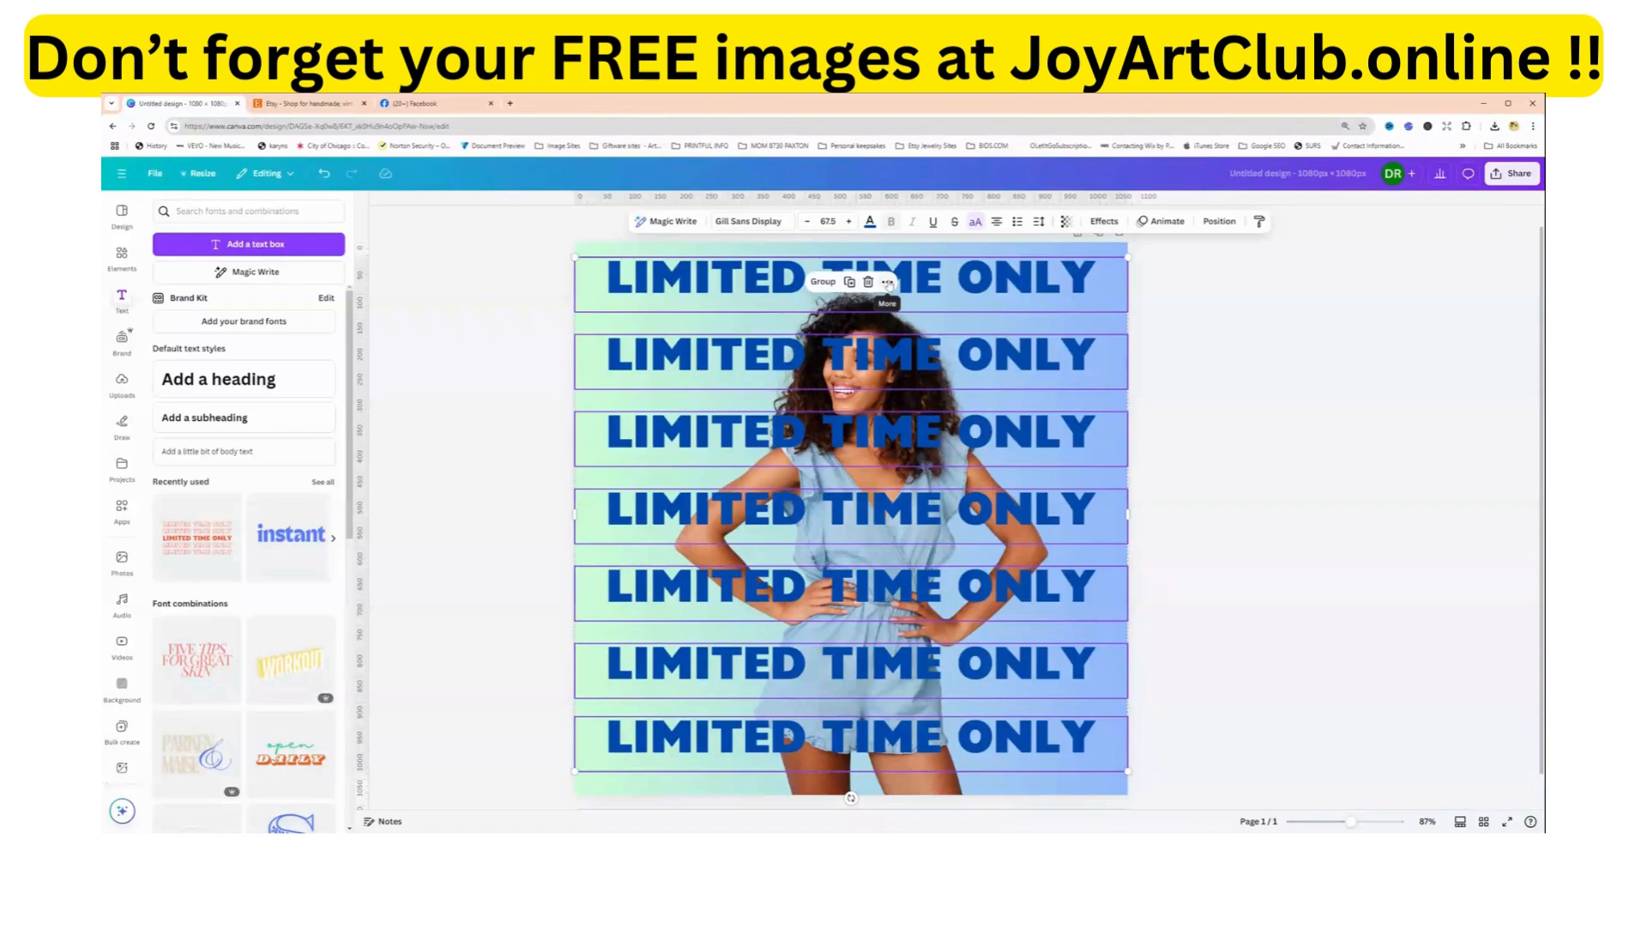
left_click(1218, 221)
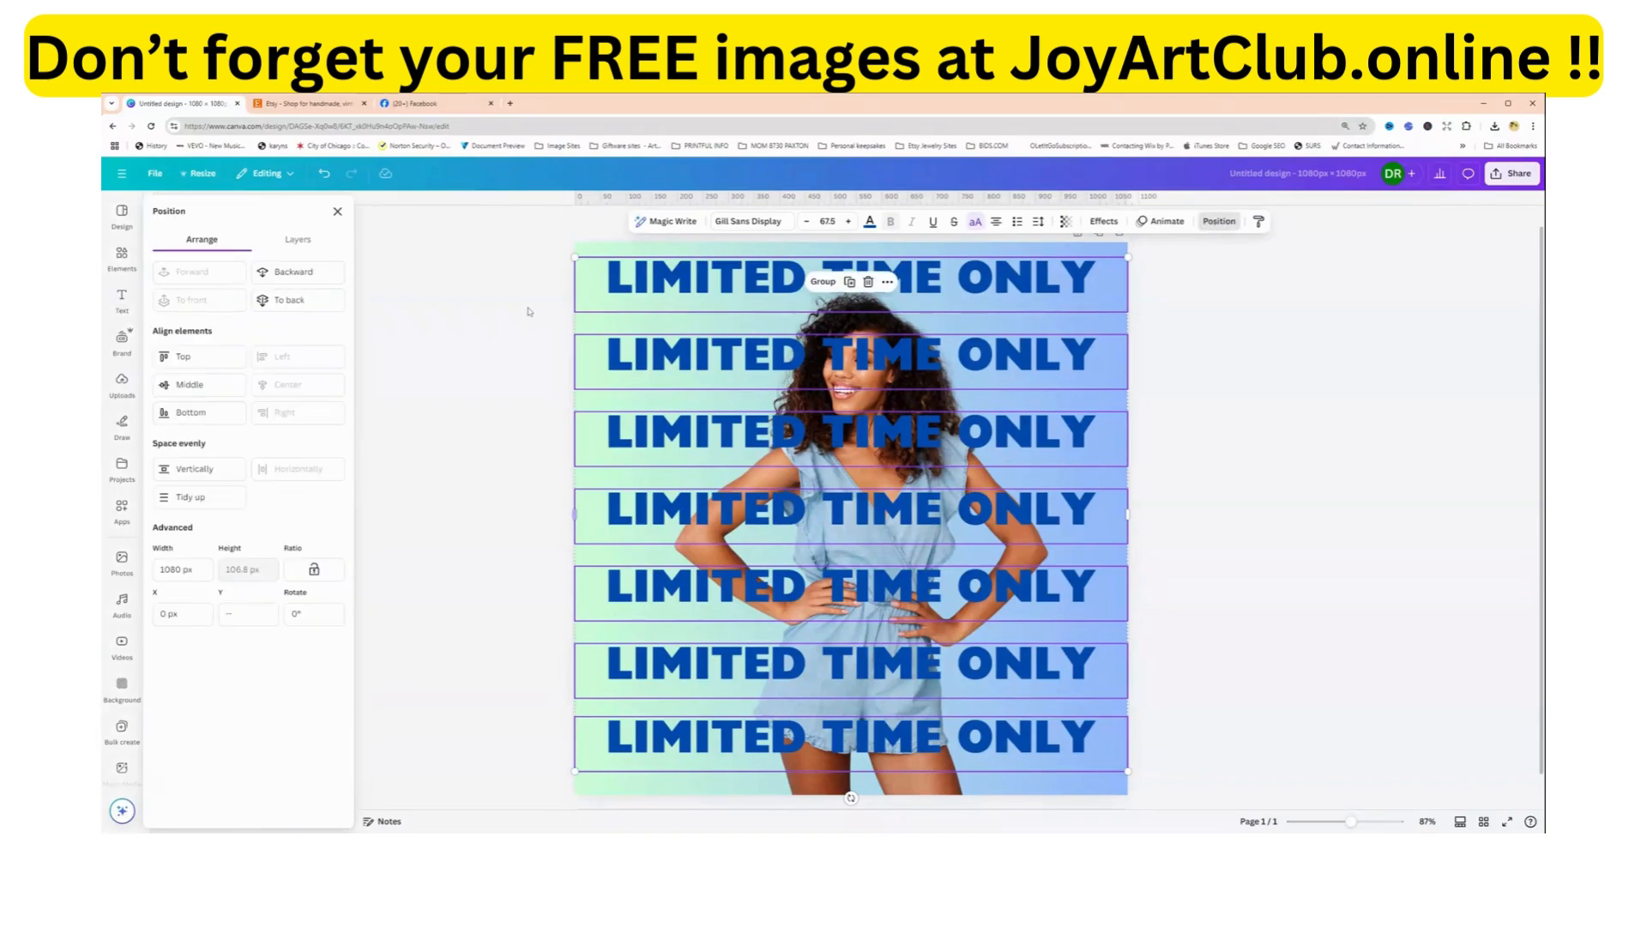
left_click(311, 307)
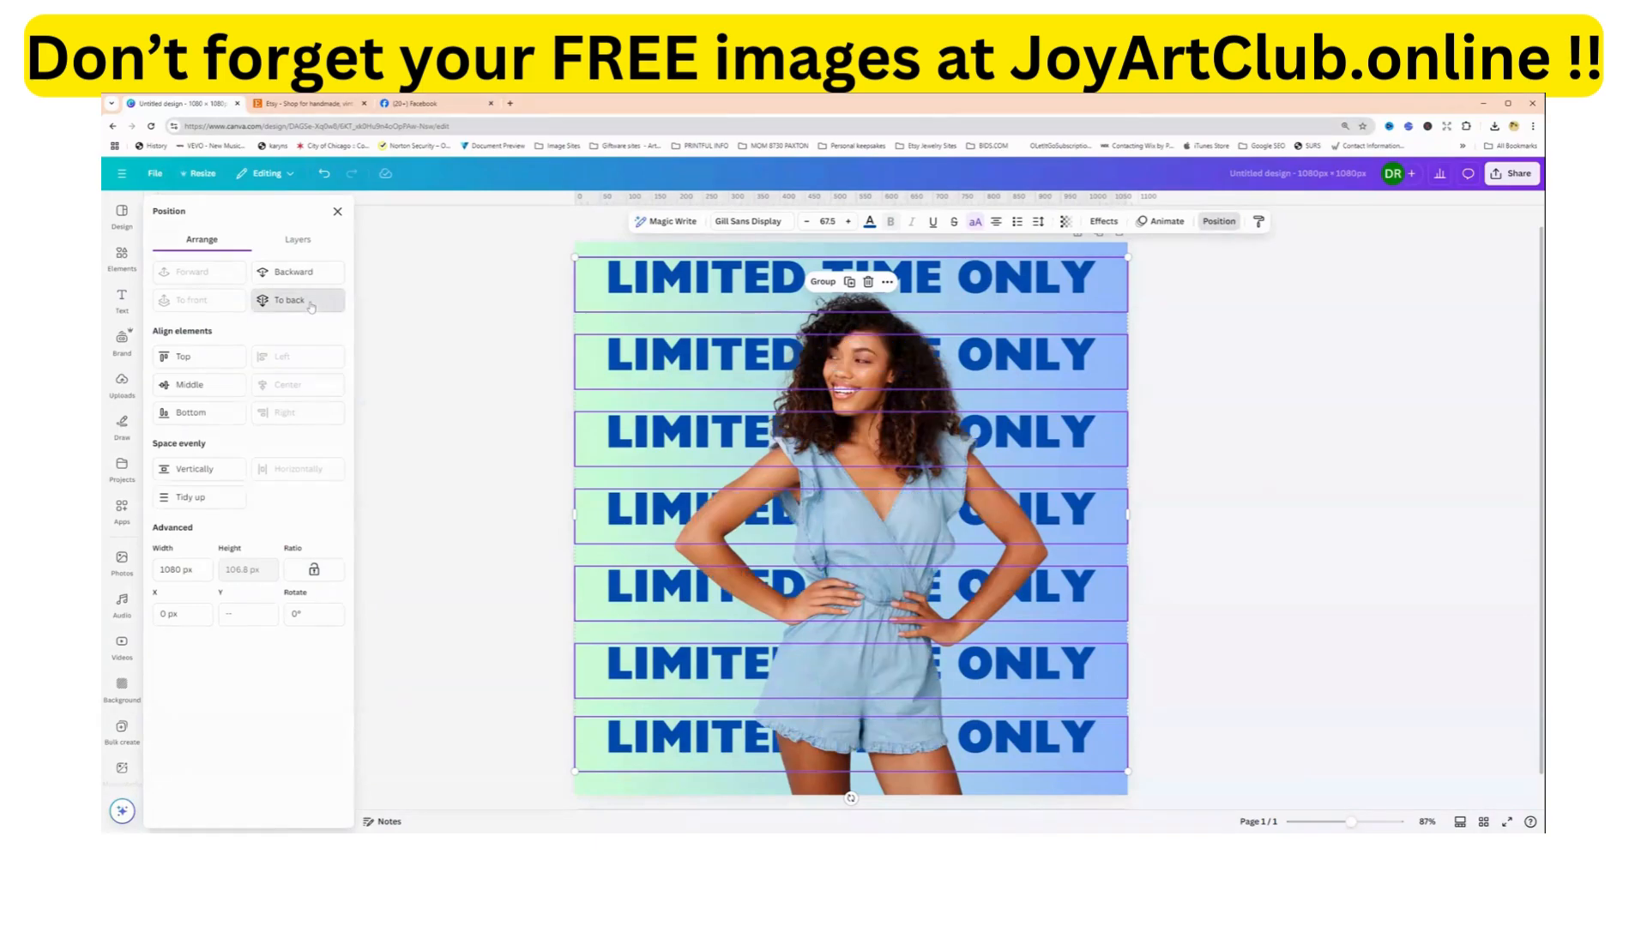
left_click(418, 453)
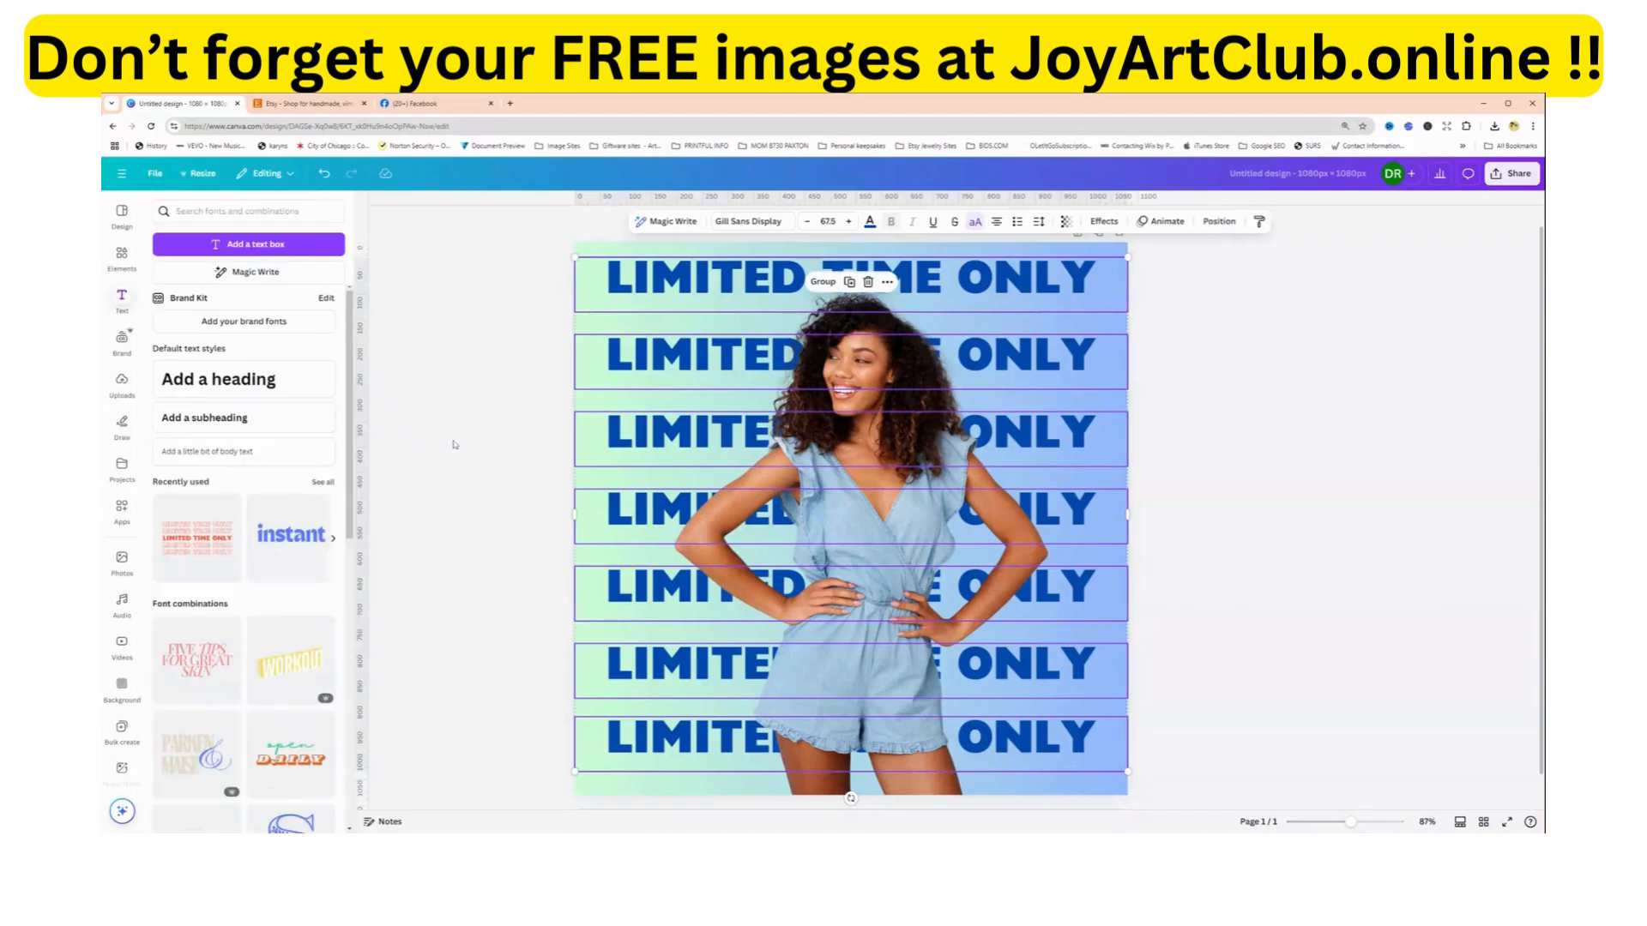
left_click(454, 445)
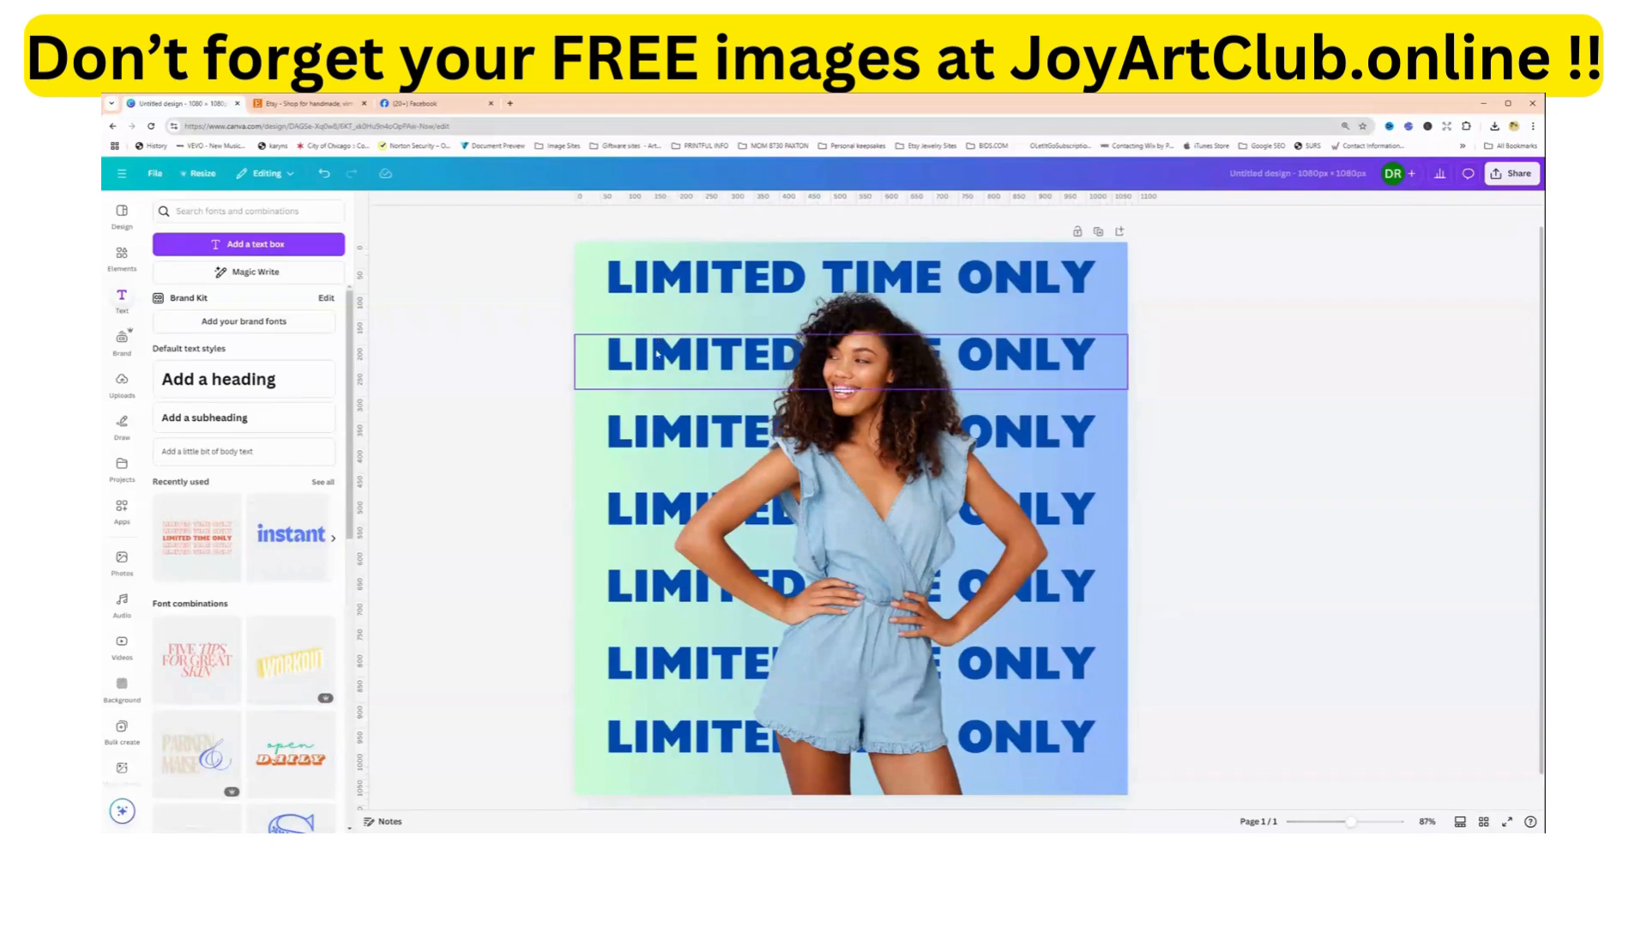
Try out the transparency adjustment on the uppermost LIMITED TIME ONLY line, ending at 100.
left_click(652, 280)
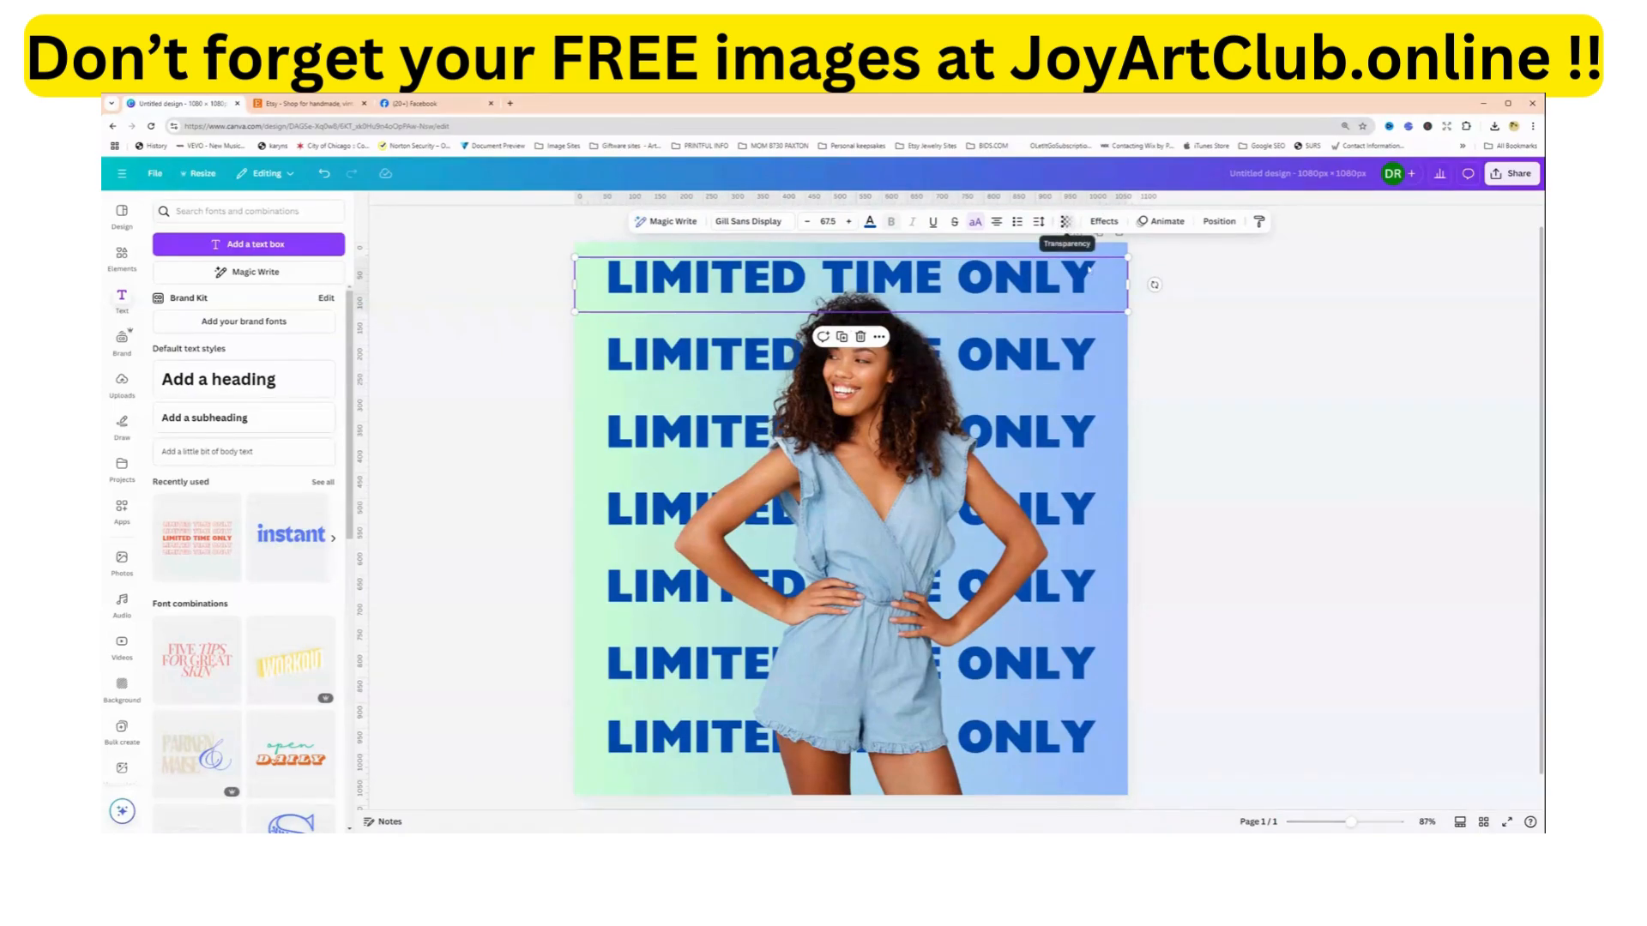
left_click_drag(1351, 823, 1363, 826)
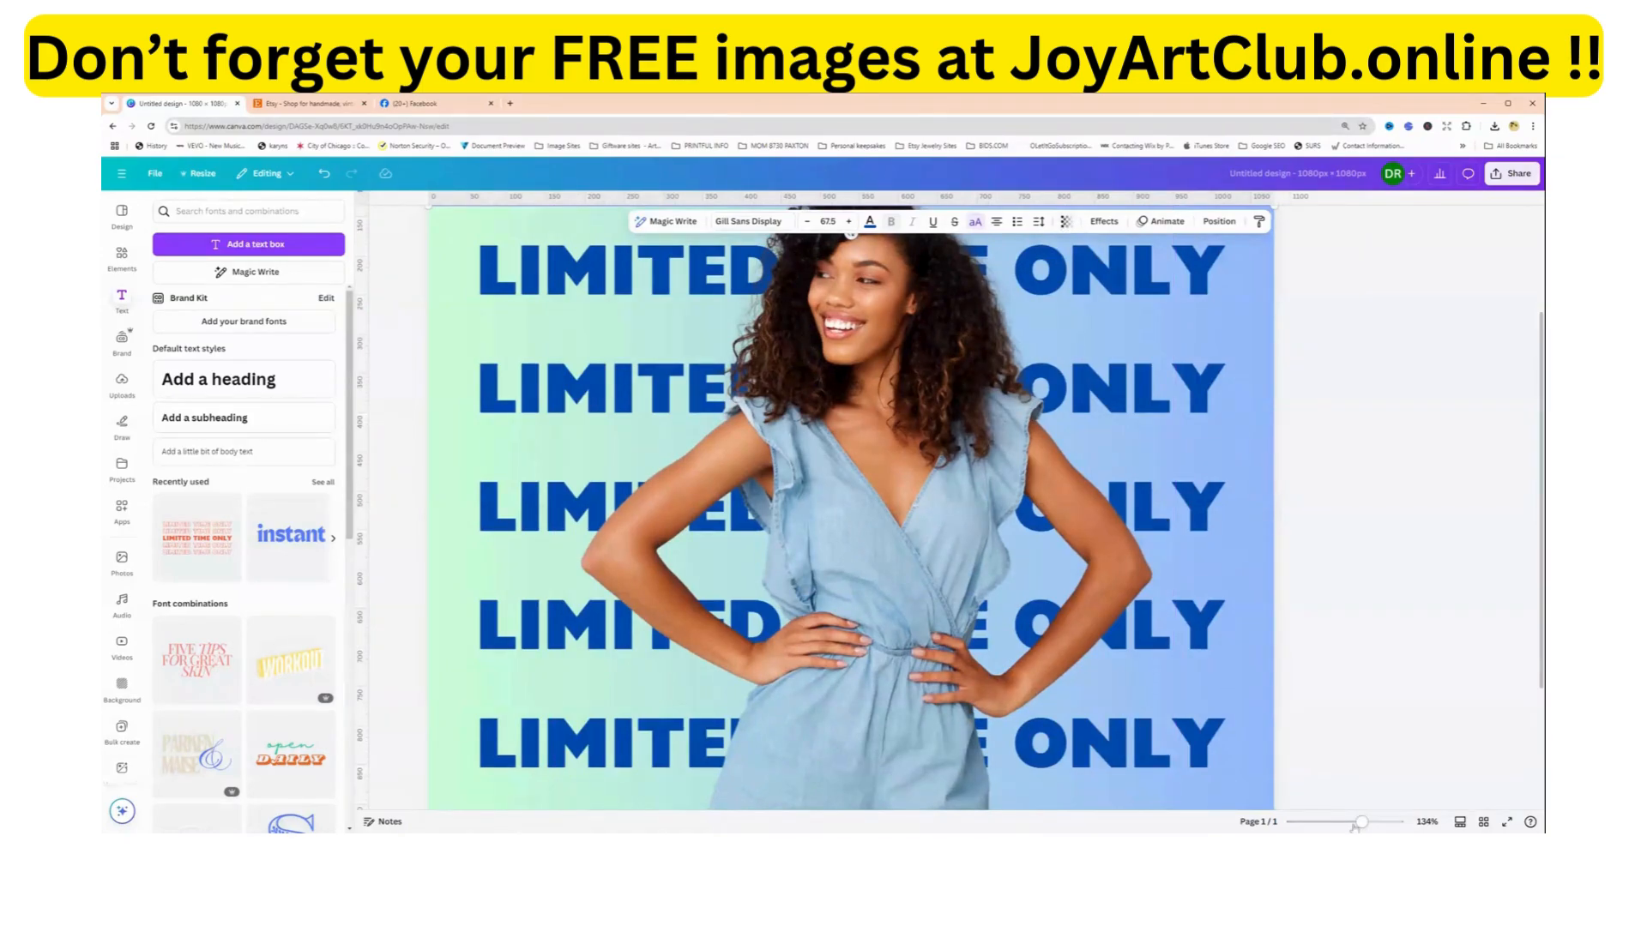
left_click_drag(1361, 822, 1350, 823)
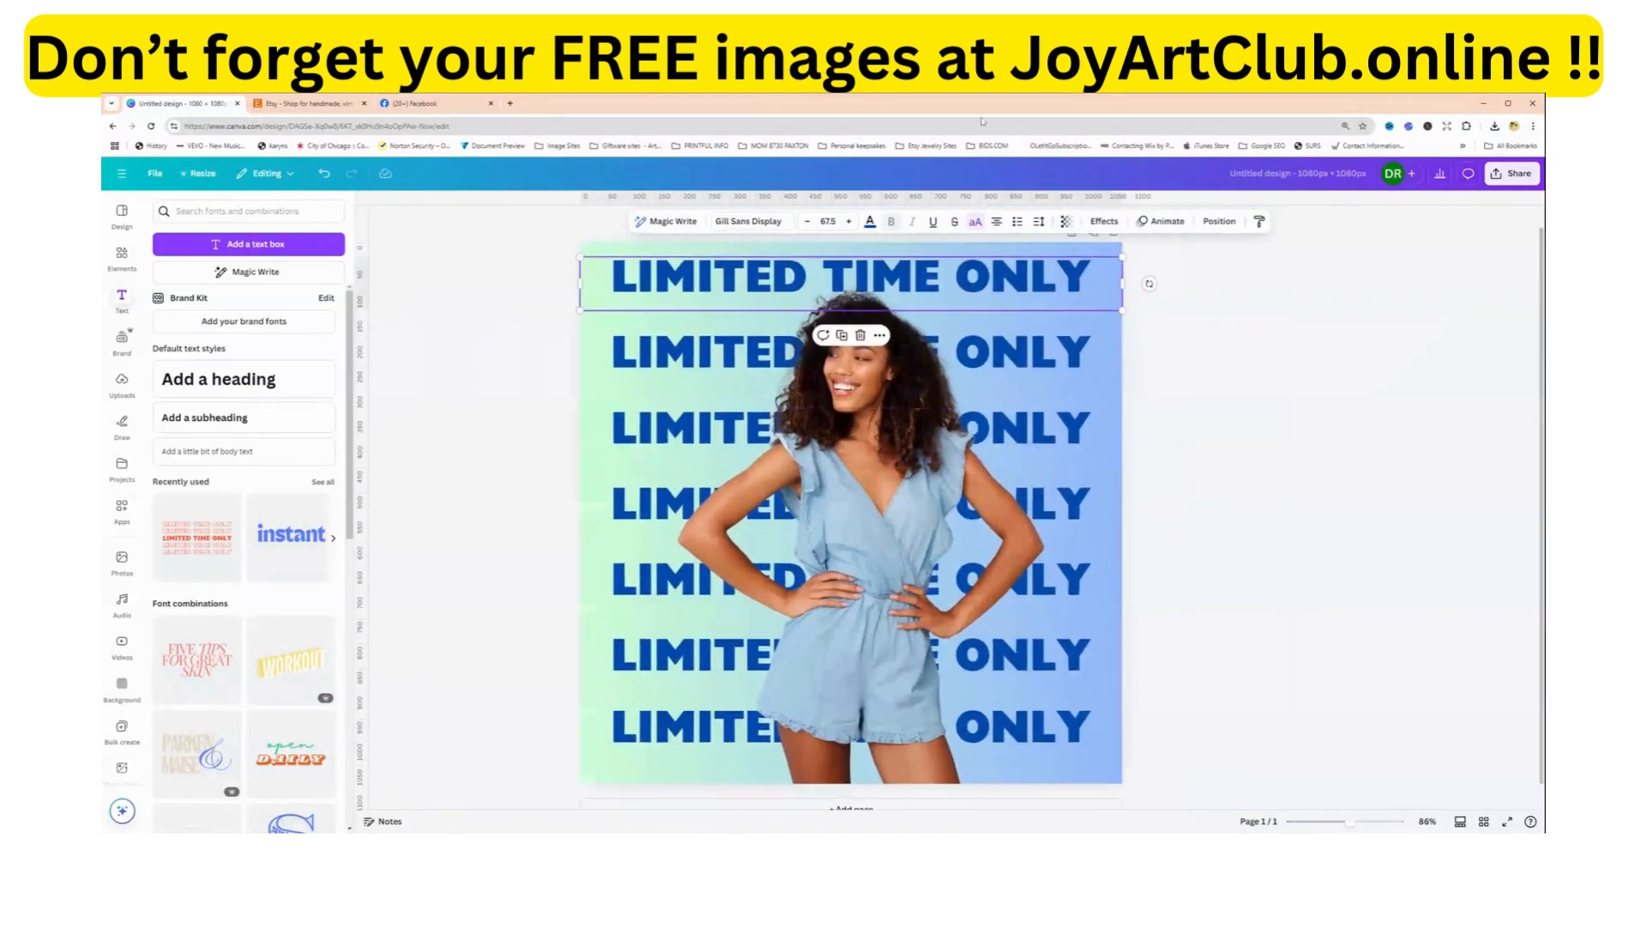
left_click(1066, 225)
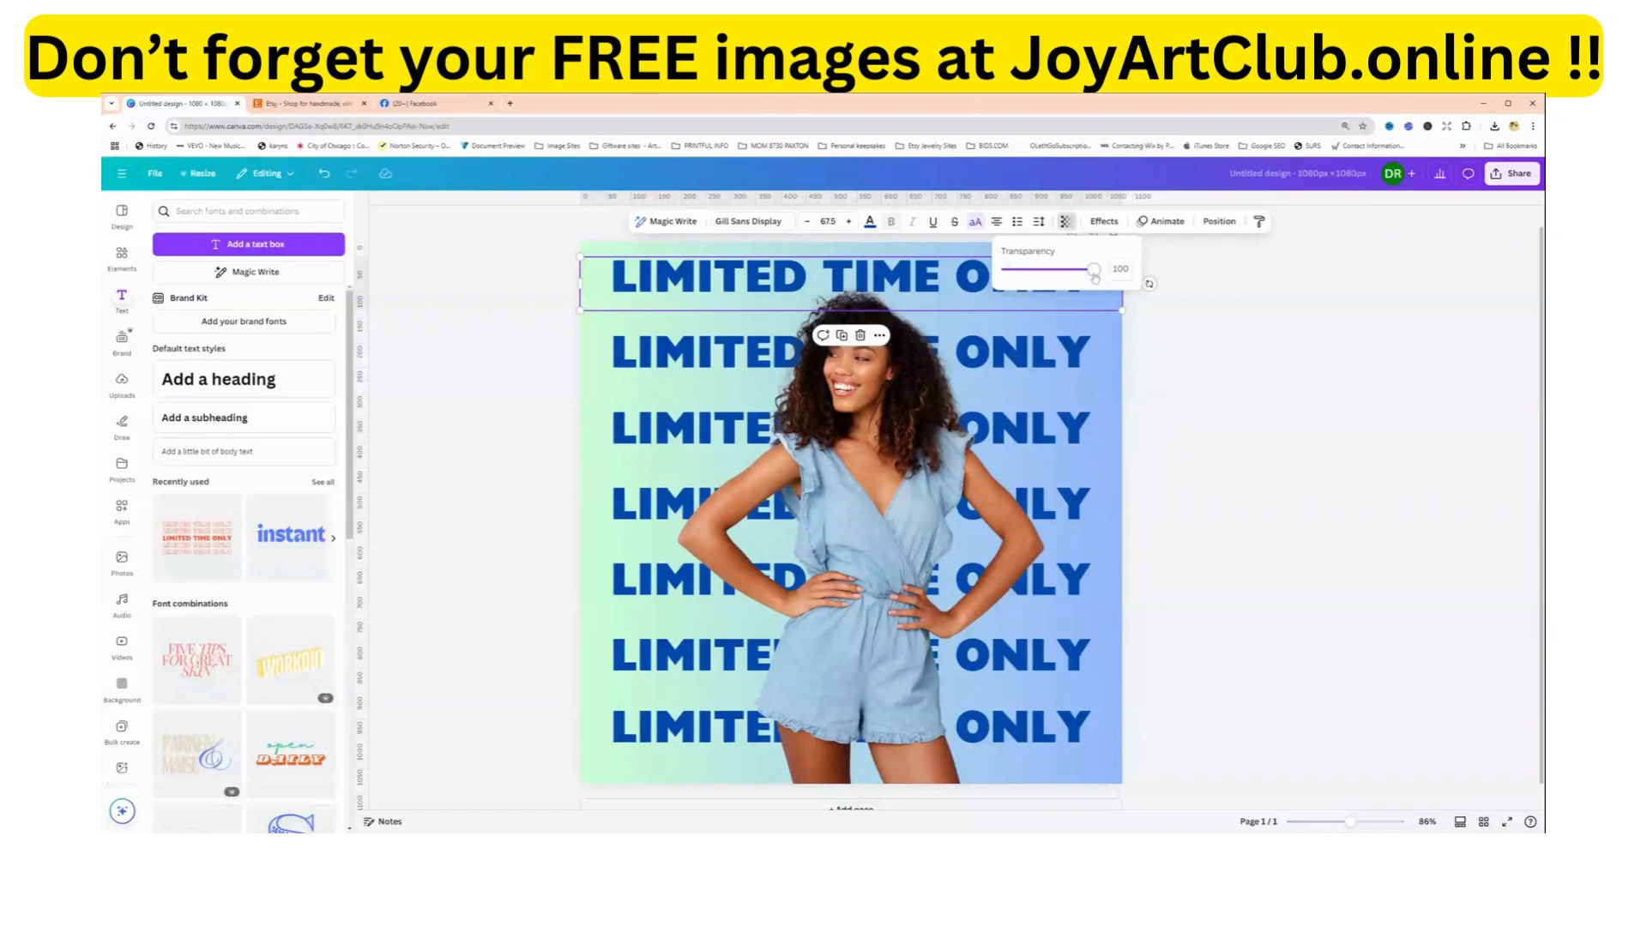
mouse_move(1092, 270)
left_mouse_down()
mouse_move(999, 283)
mouse_move(1099, 284)
left_mouse_up()
Set the transparency of the second LIMITED TIME ONLY line from the top to 85.
left_click(1079, 360)
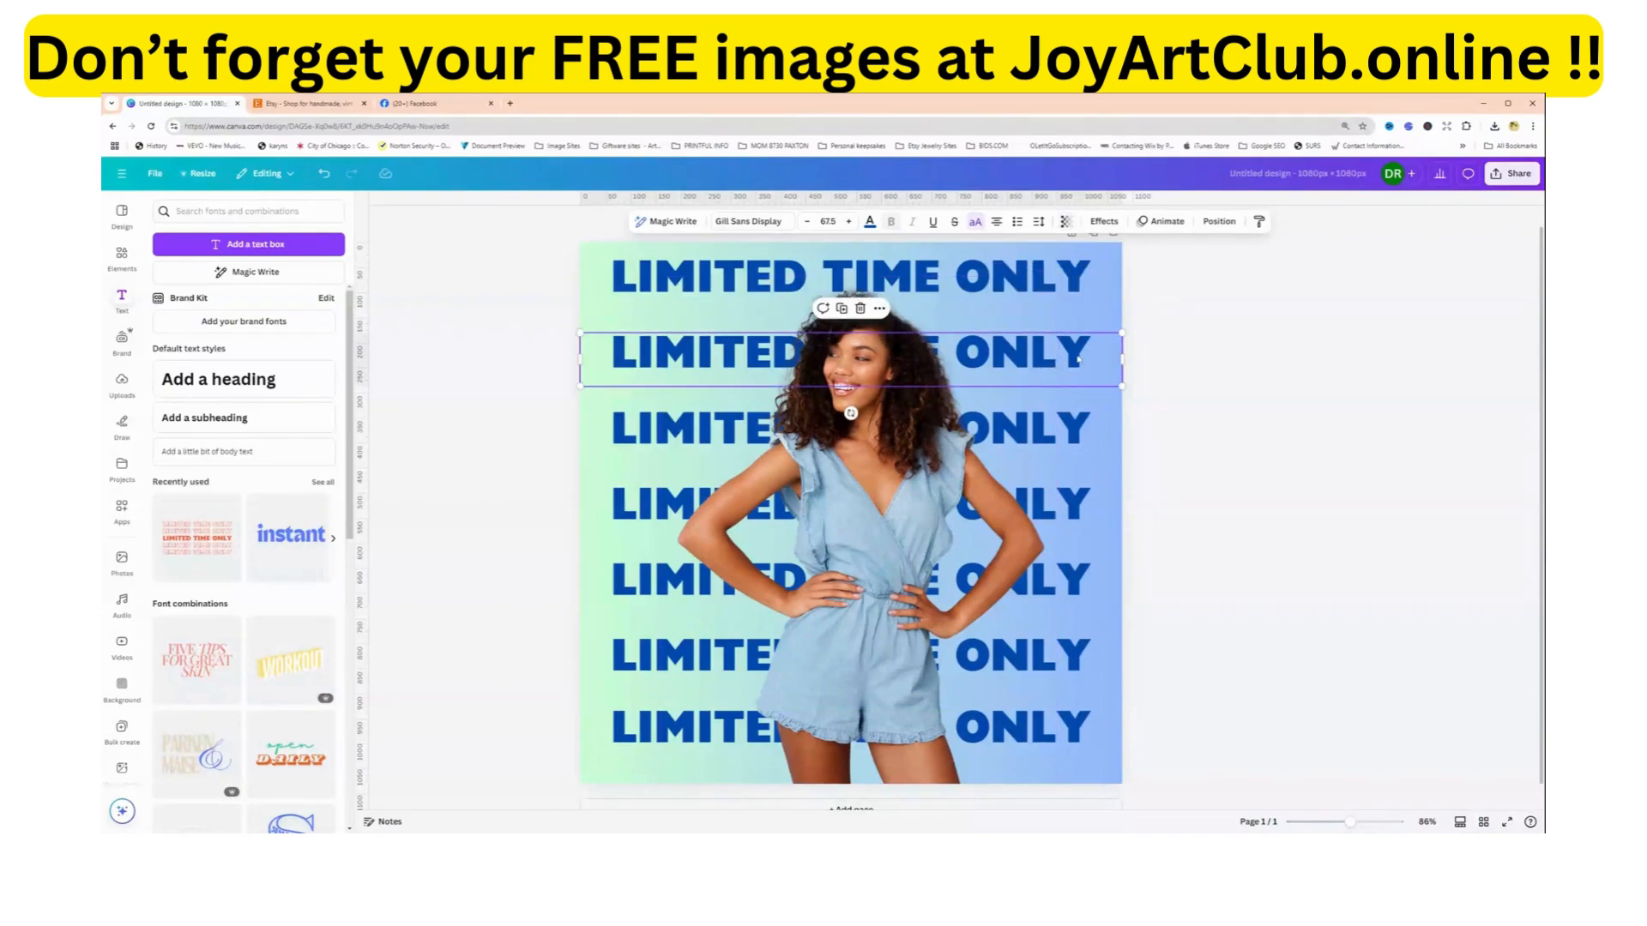
left_click(1065, 222)
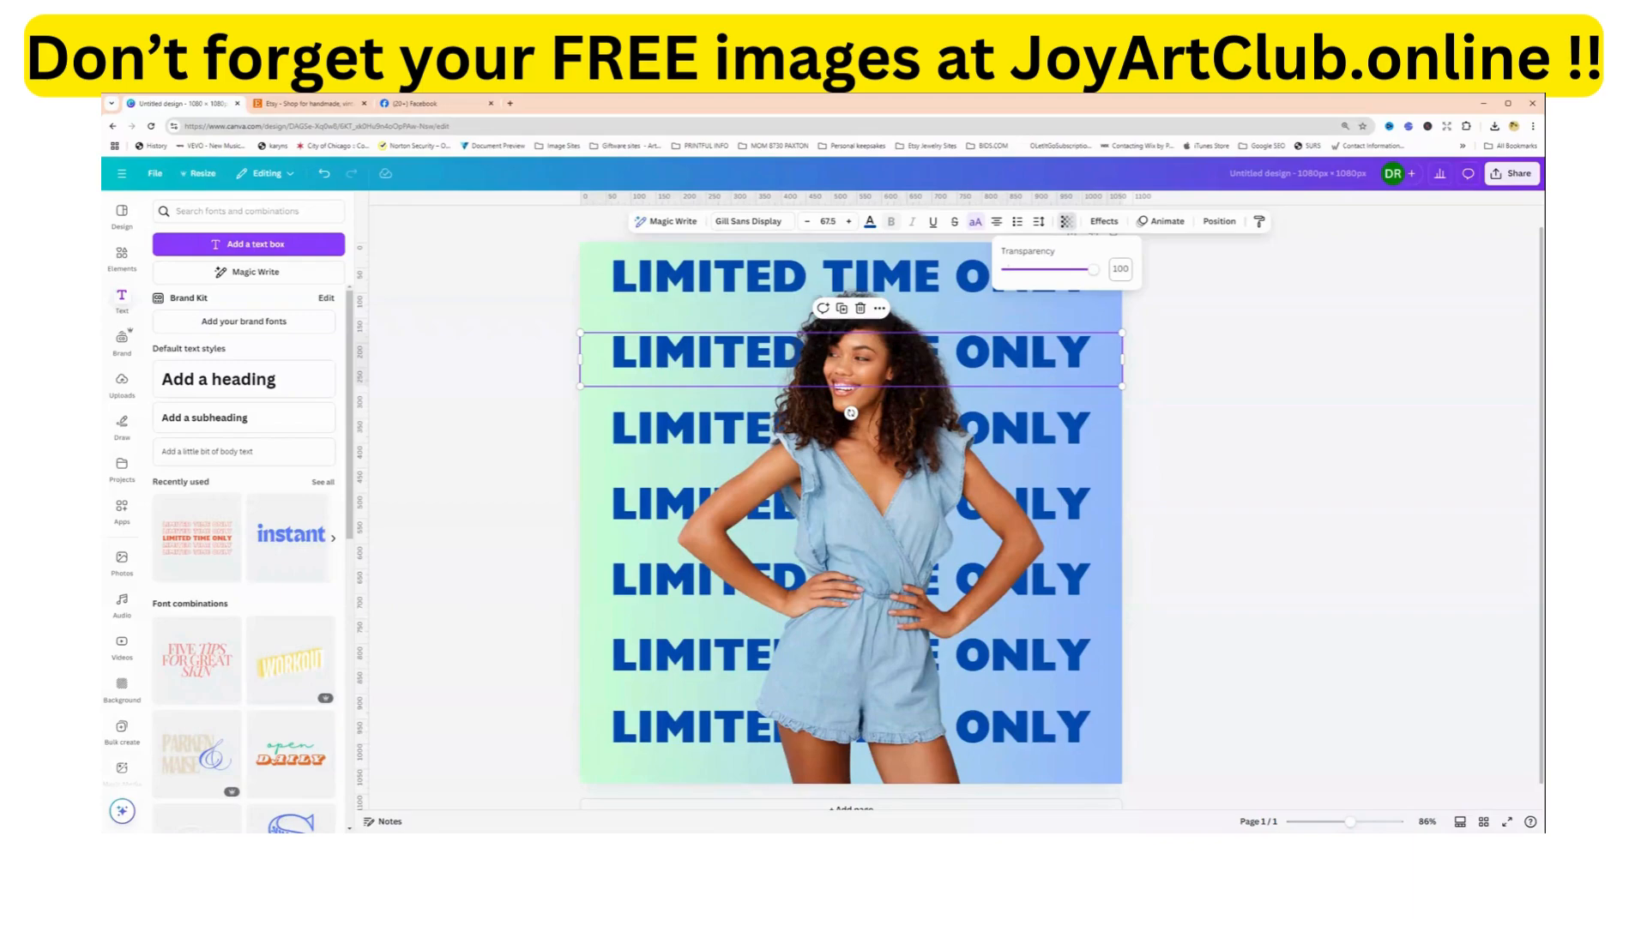
left_click(1120, 269)
type("85")
key("Tab")
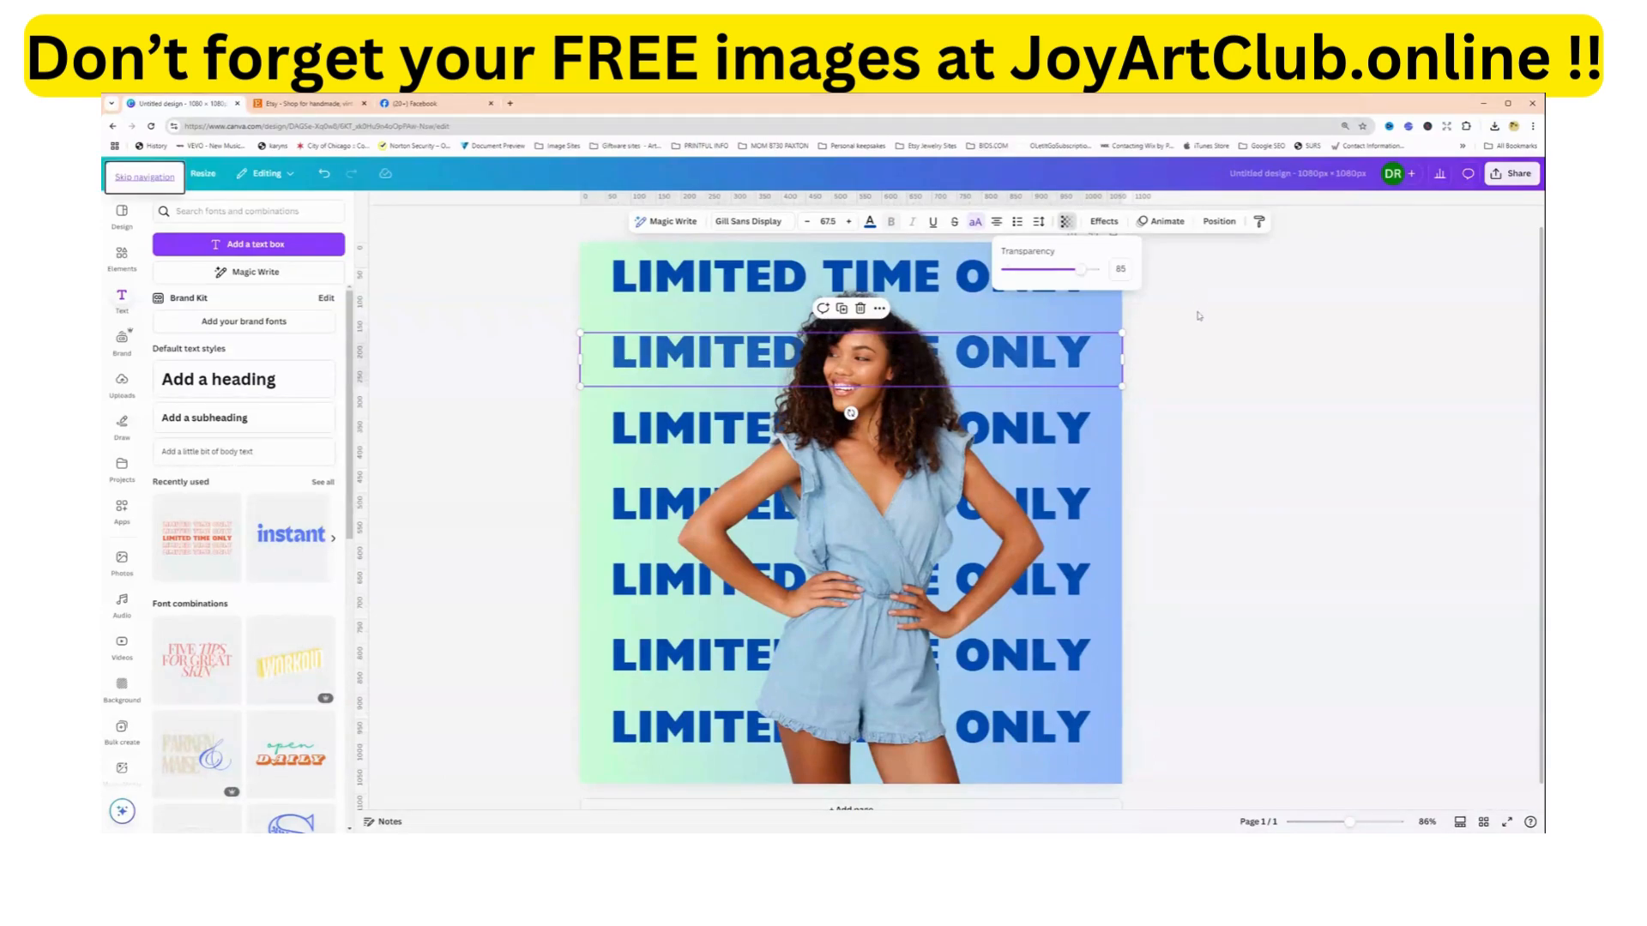
left_click(1215, 366)
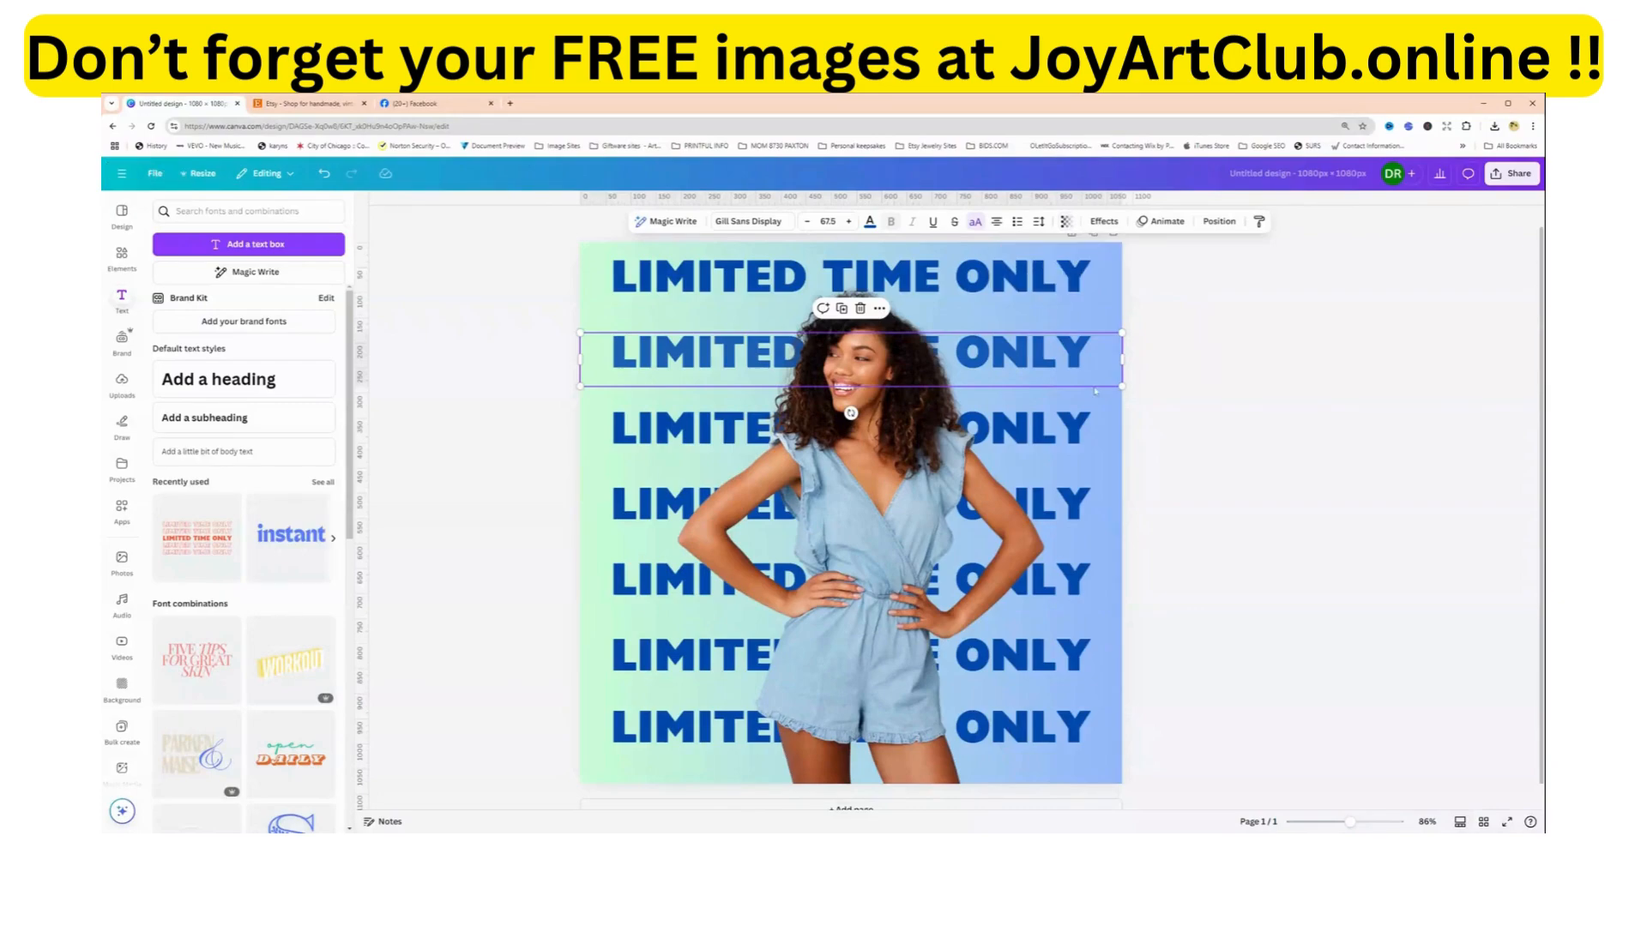
Try to set the transparency of the third LIMITED TIME ONLY line to 70.
left_click(639, 428)
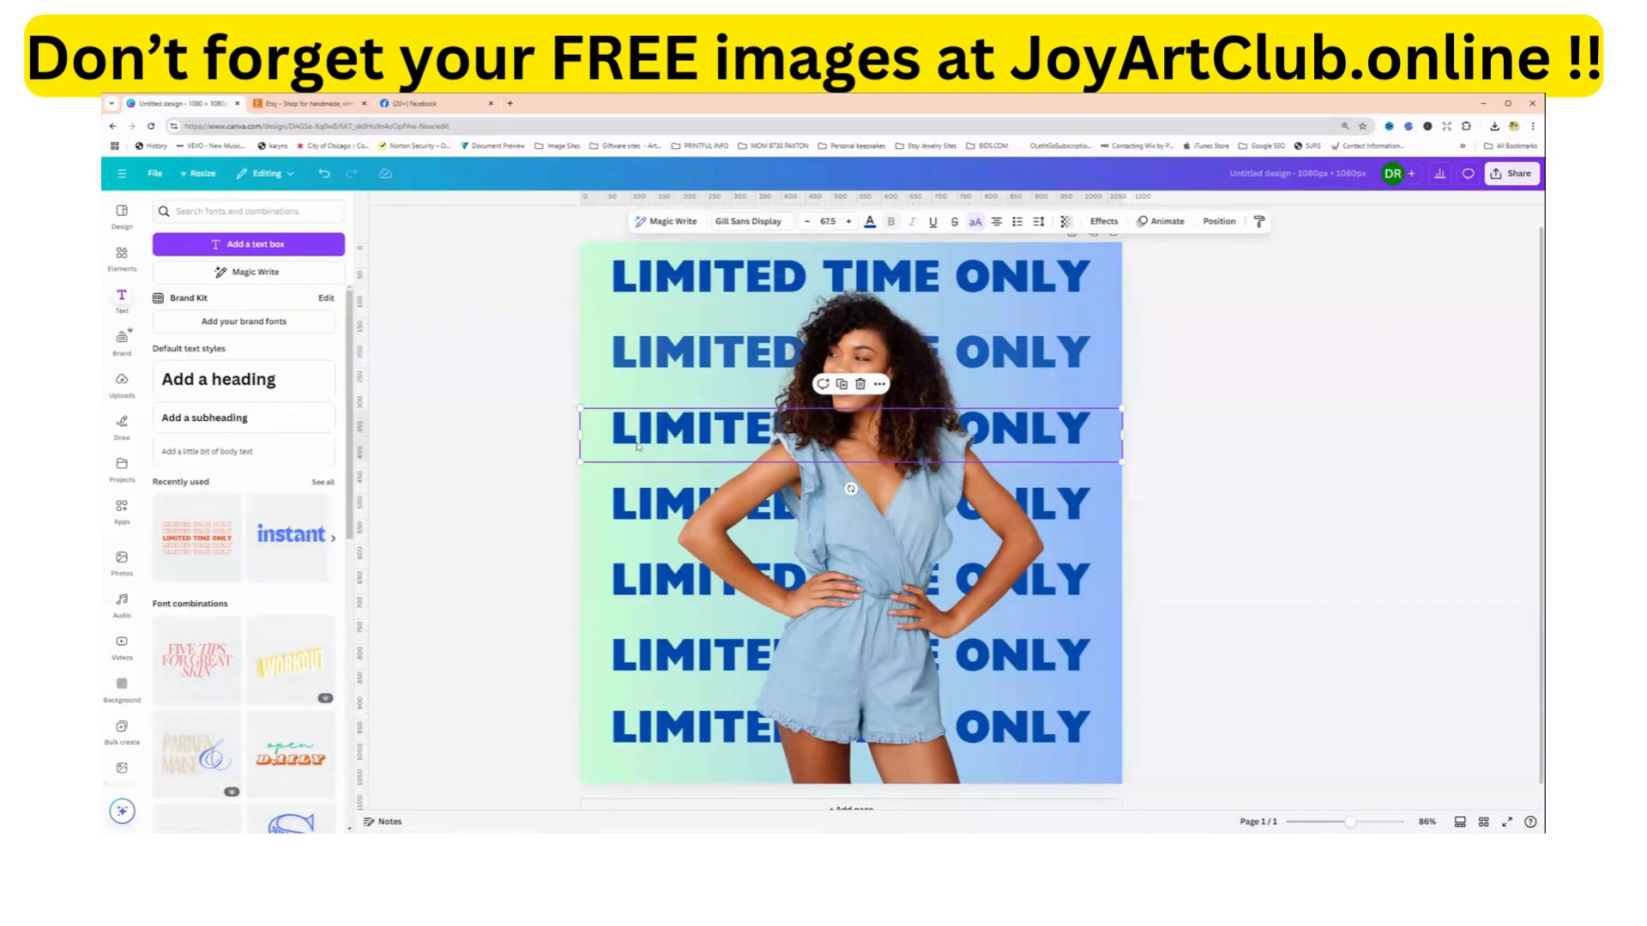
left_click(1066, 222)
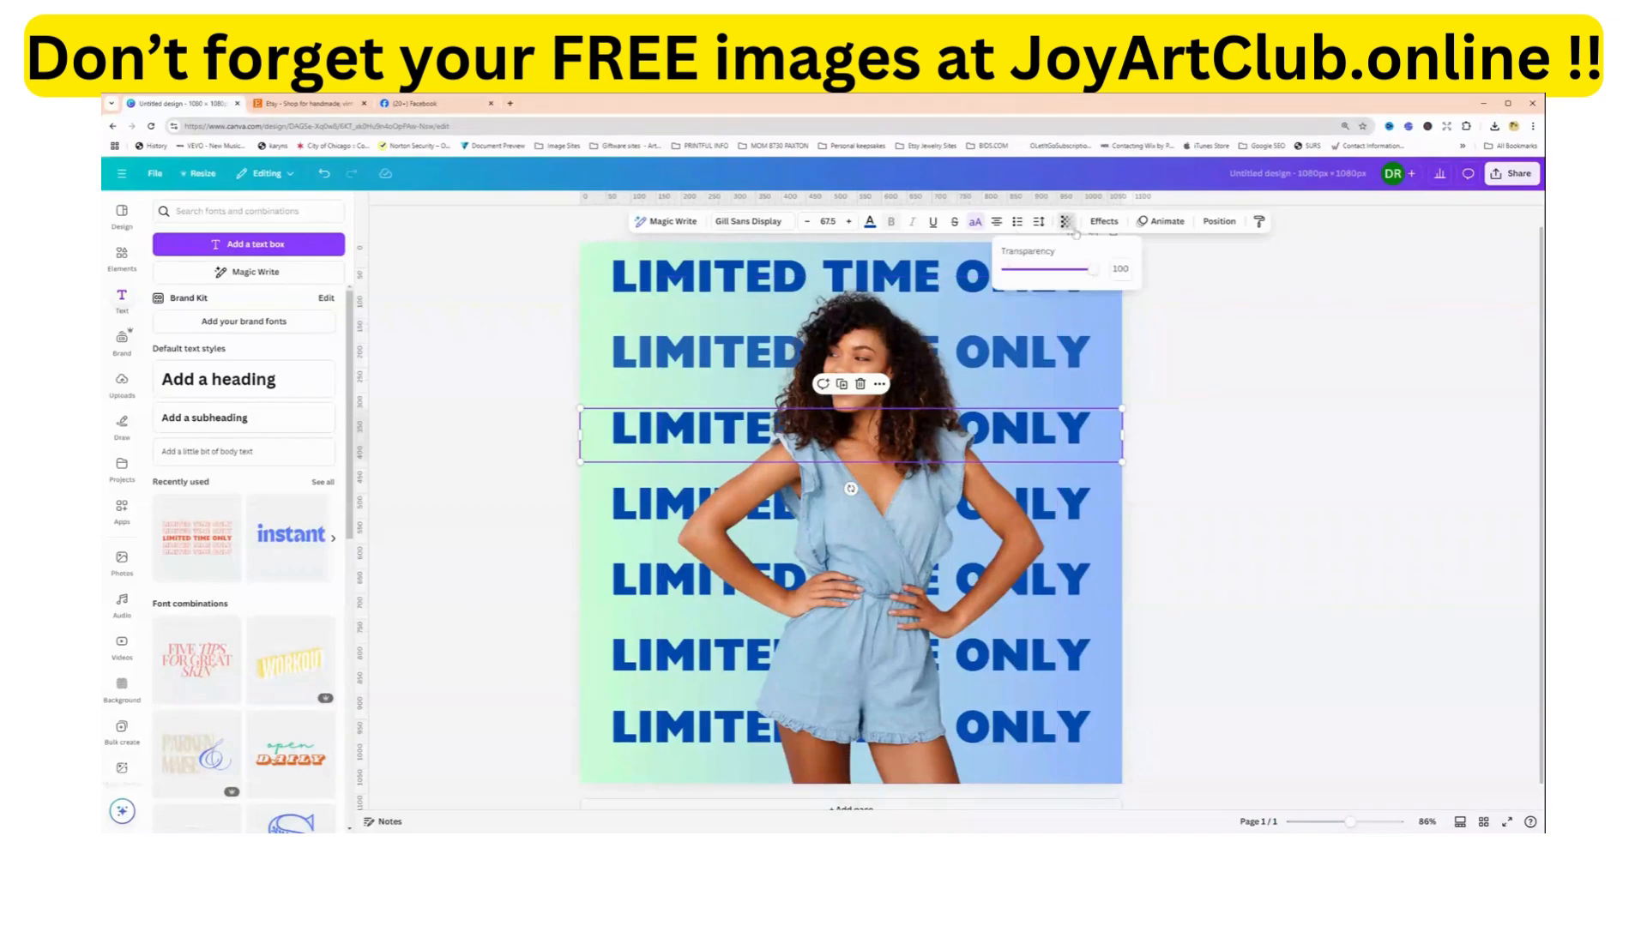
double_click(1115, 269)
type("70")
key("Return")
Try to set the transparency of the fourth LIMITED TIME ONLY line to 55.
left_click(1079, 507)
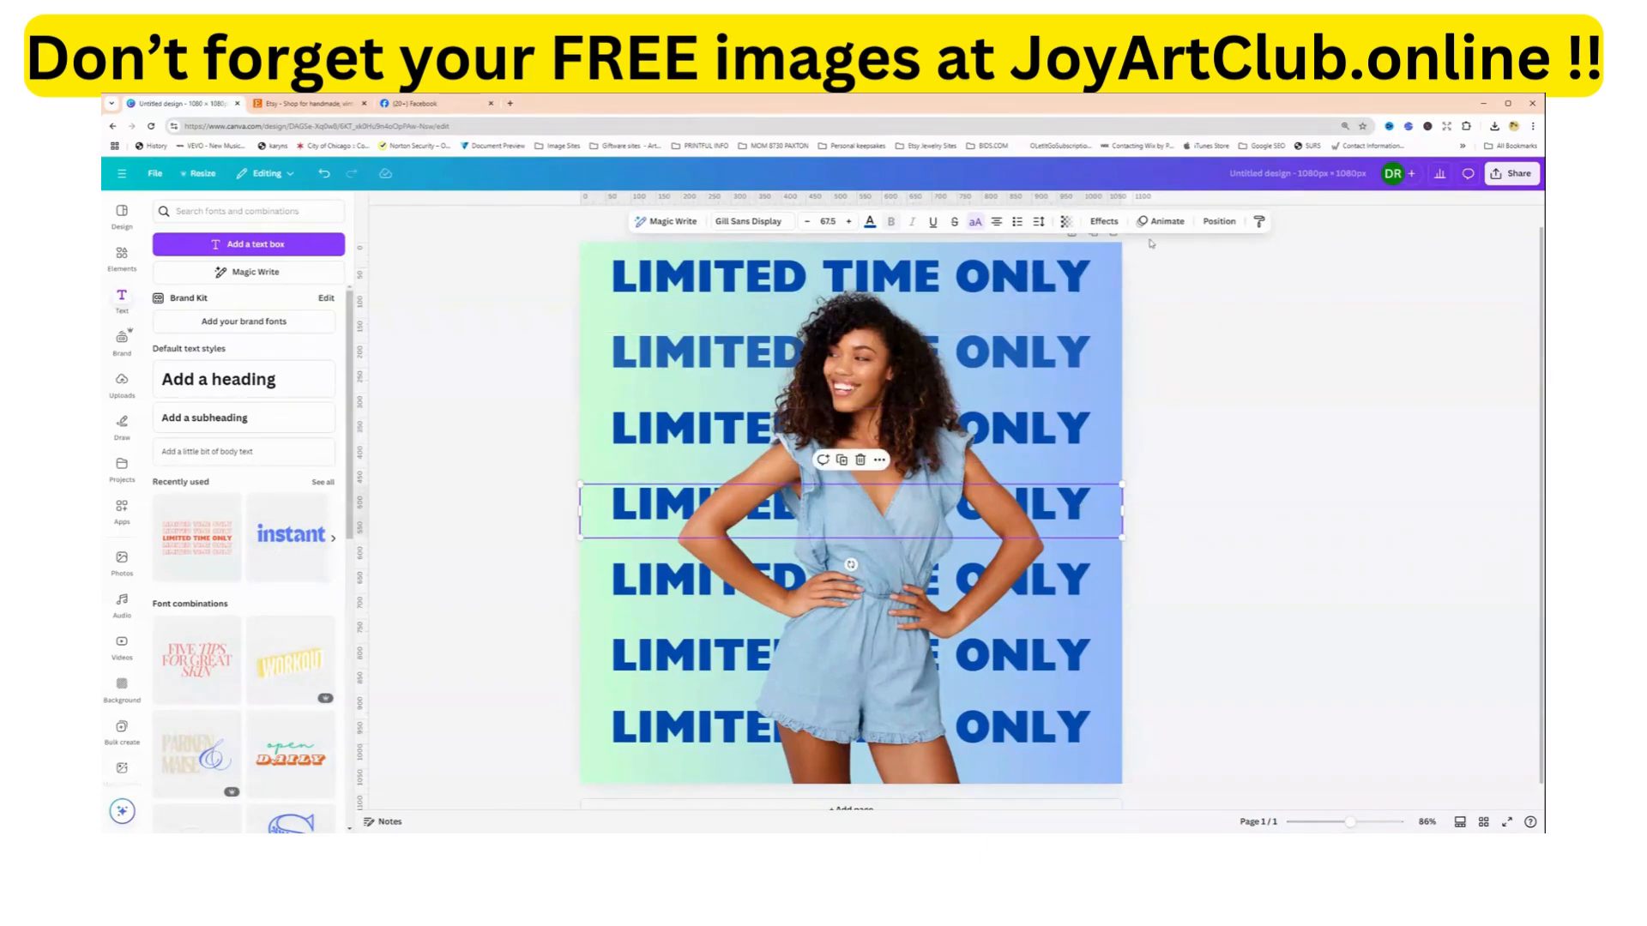
left_click(1066, 221)
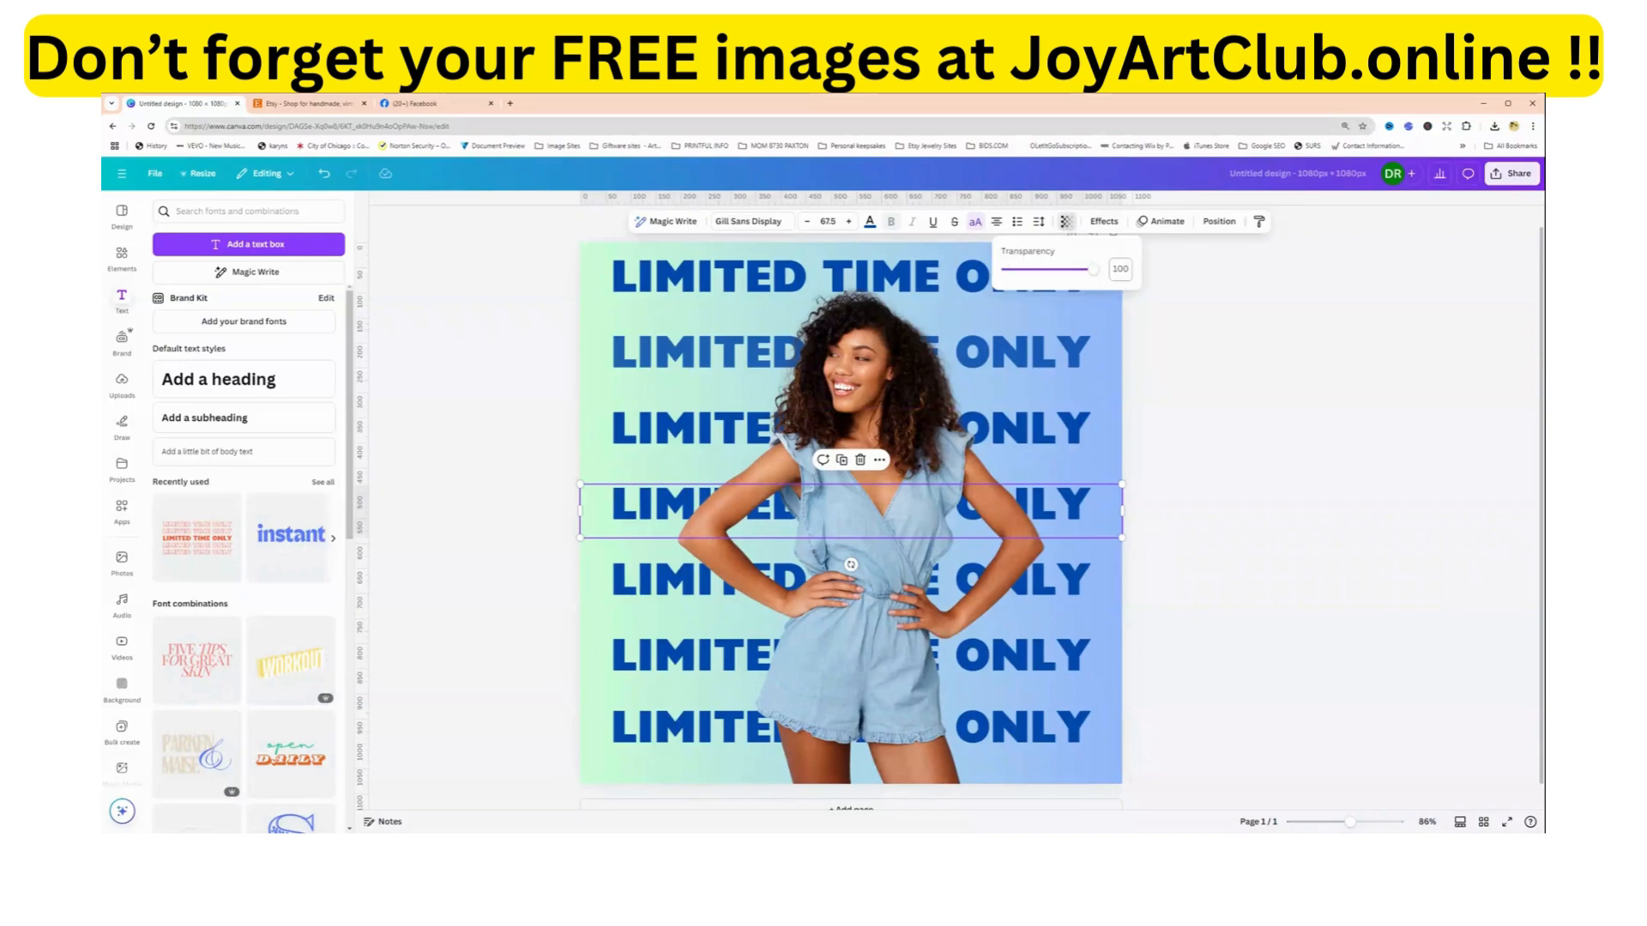
double_click(1117, 269)
type("55")
left_click(1262, 467)
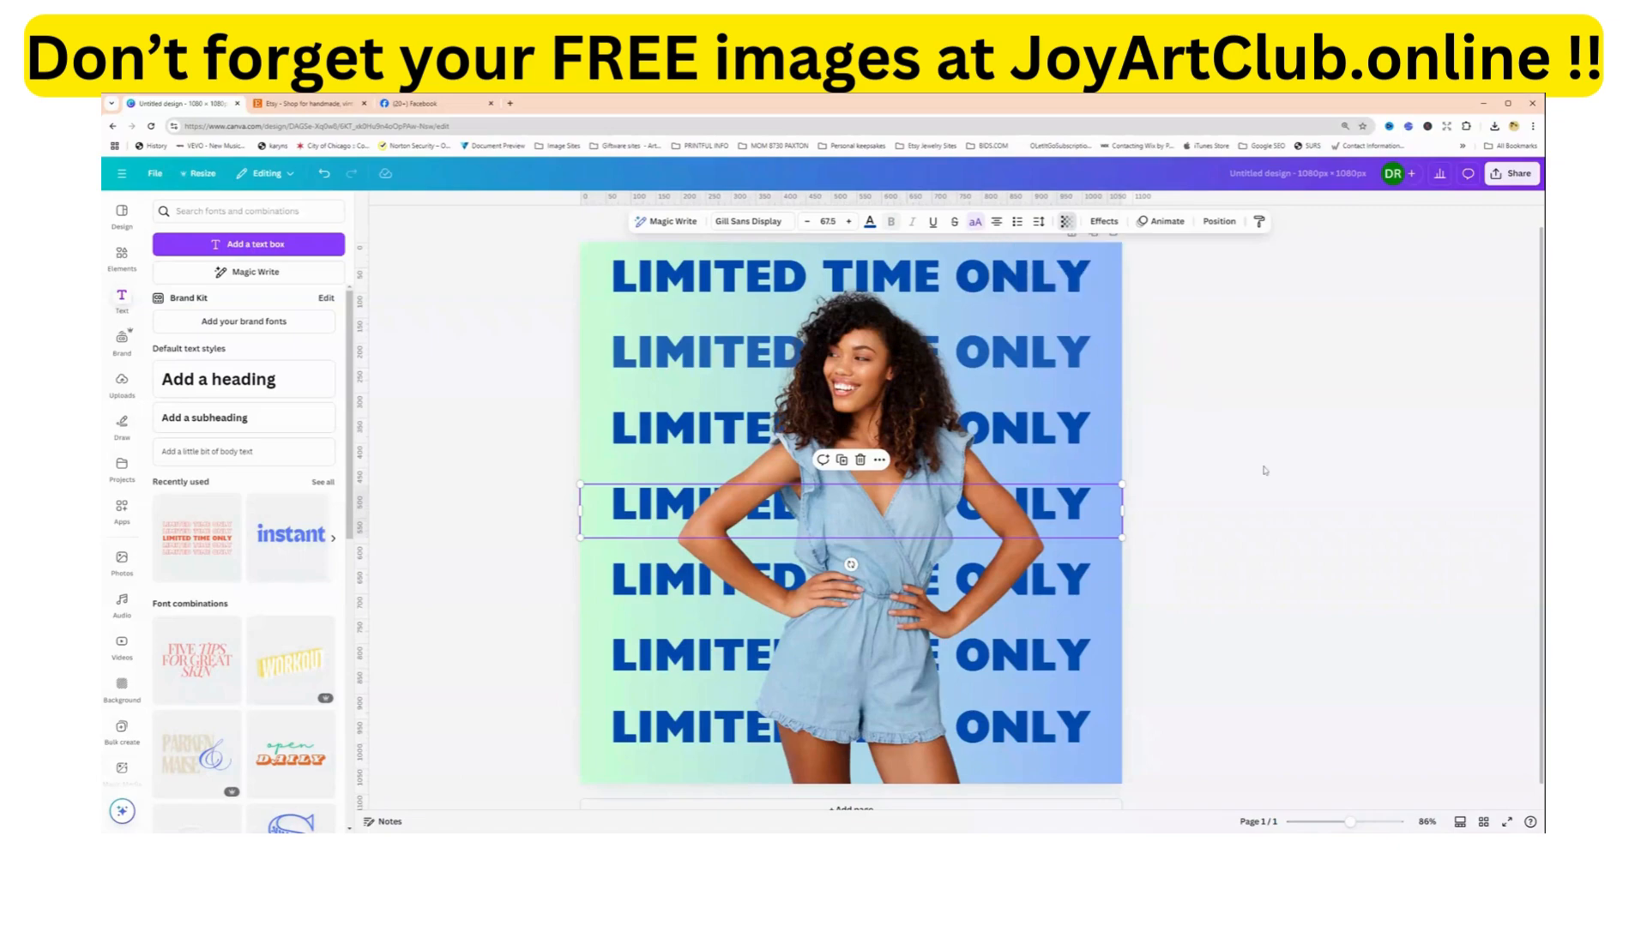
Select the third LIMITED TIME ONLY line from the top again and set its transparency to 70.
left_click(1045, 432)
left_click(1083, 435)
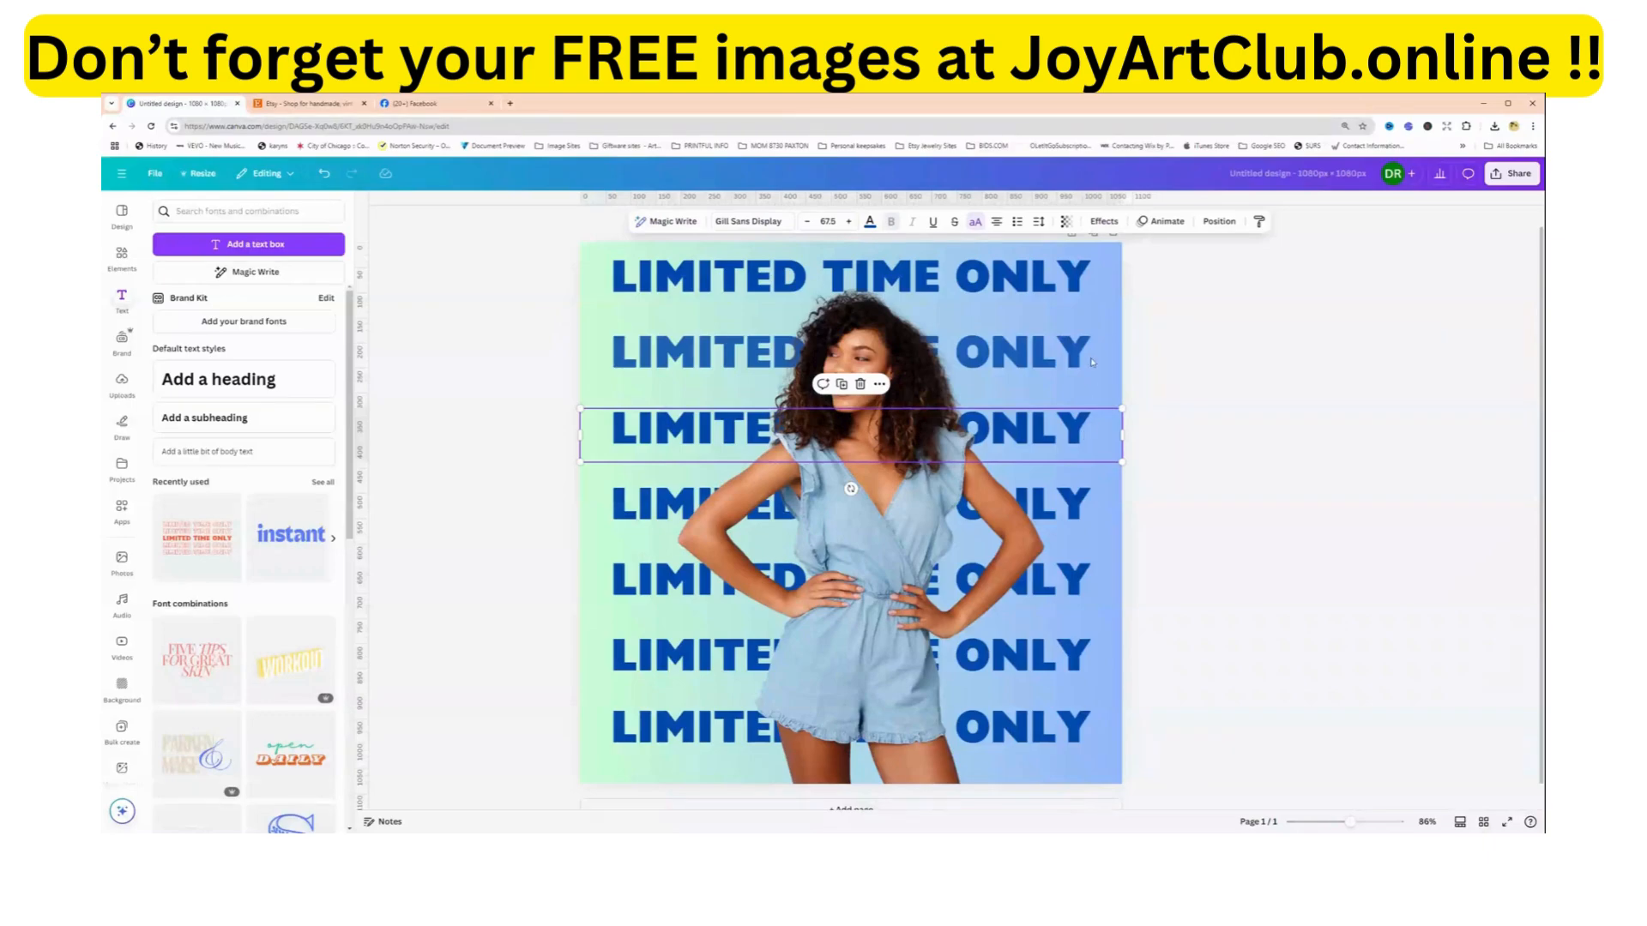
left_click(1066, 223)
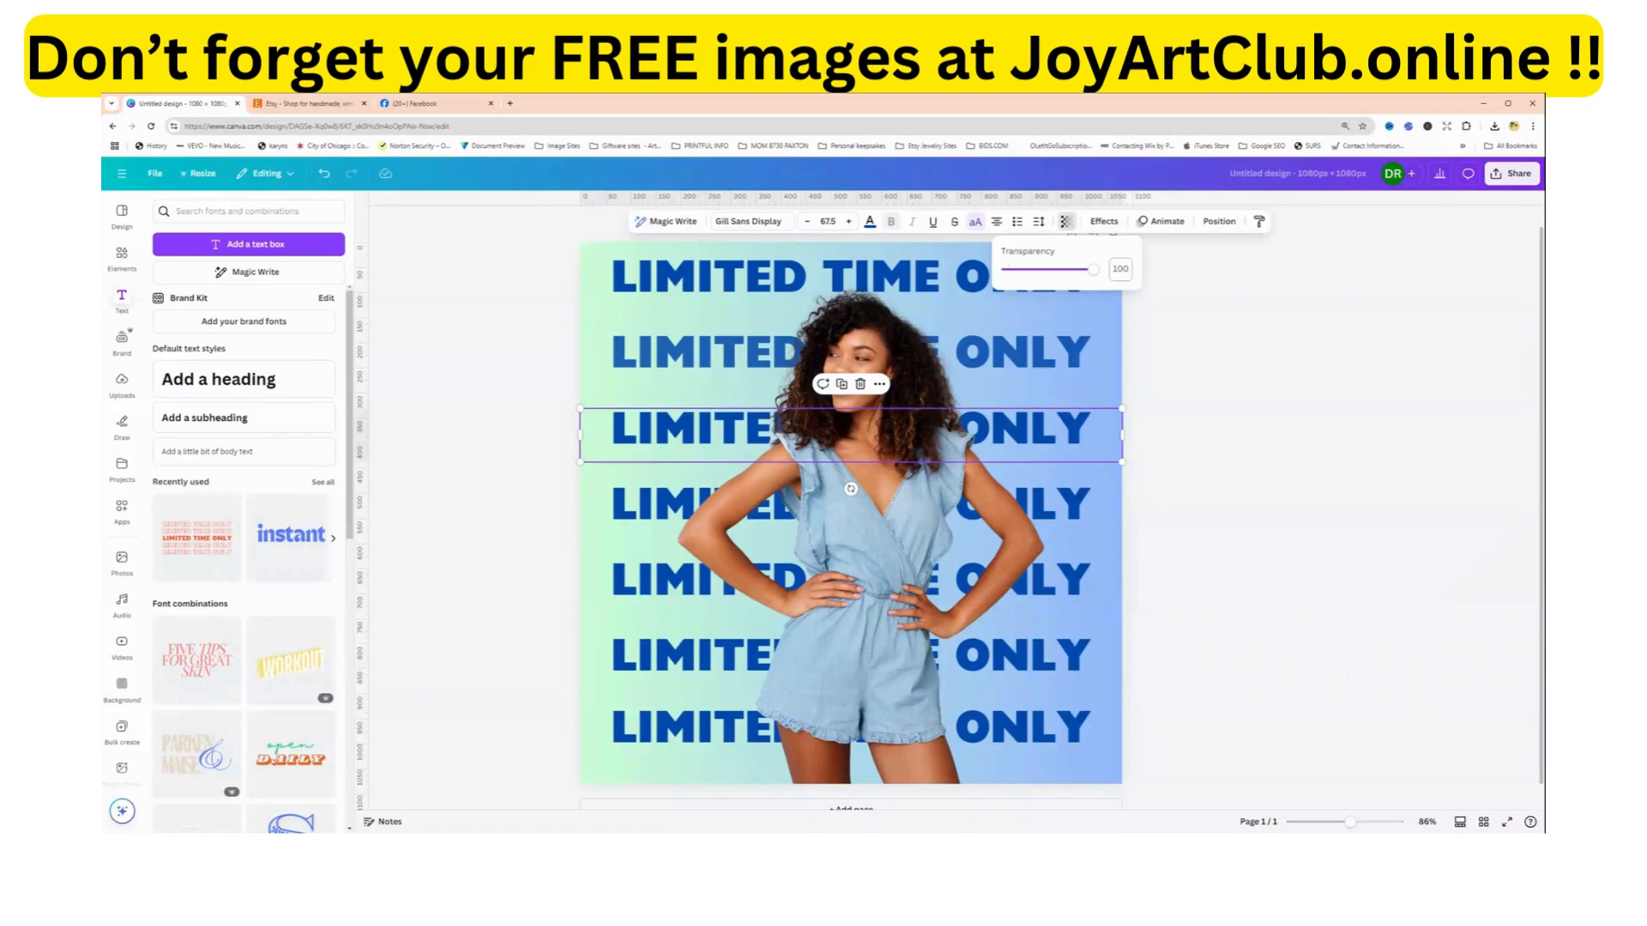
left_click(1120, 269)
type("70")
key("Return")
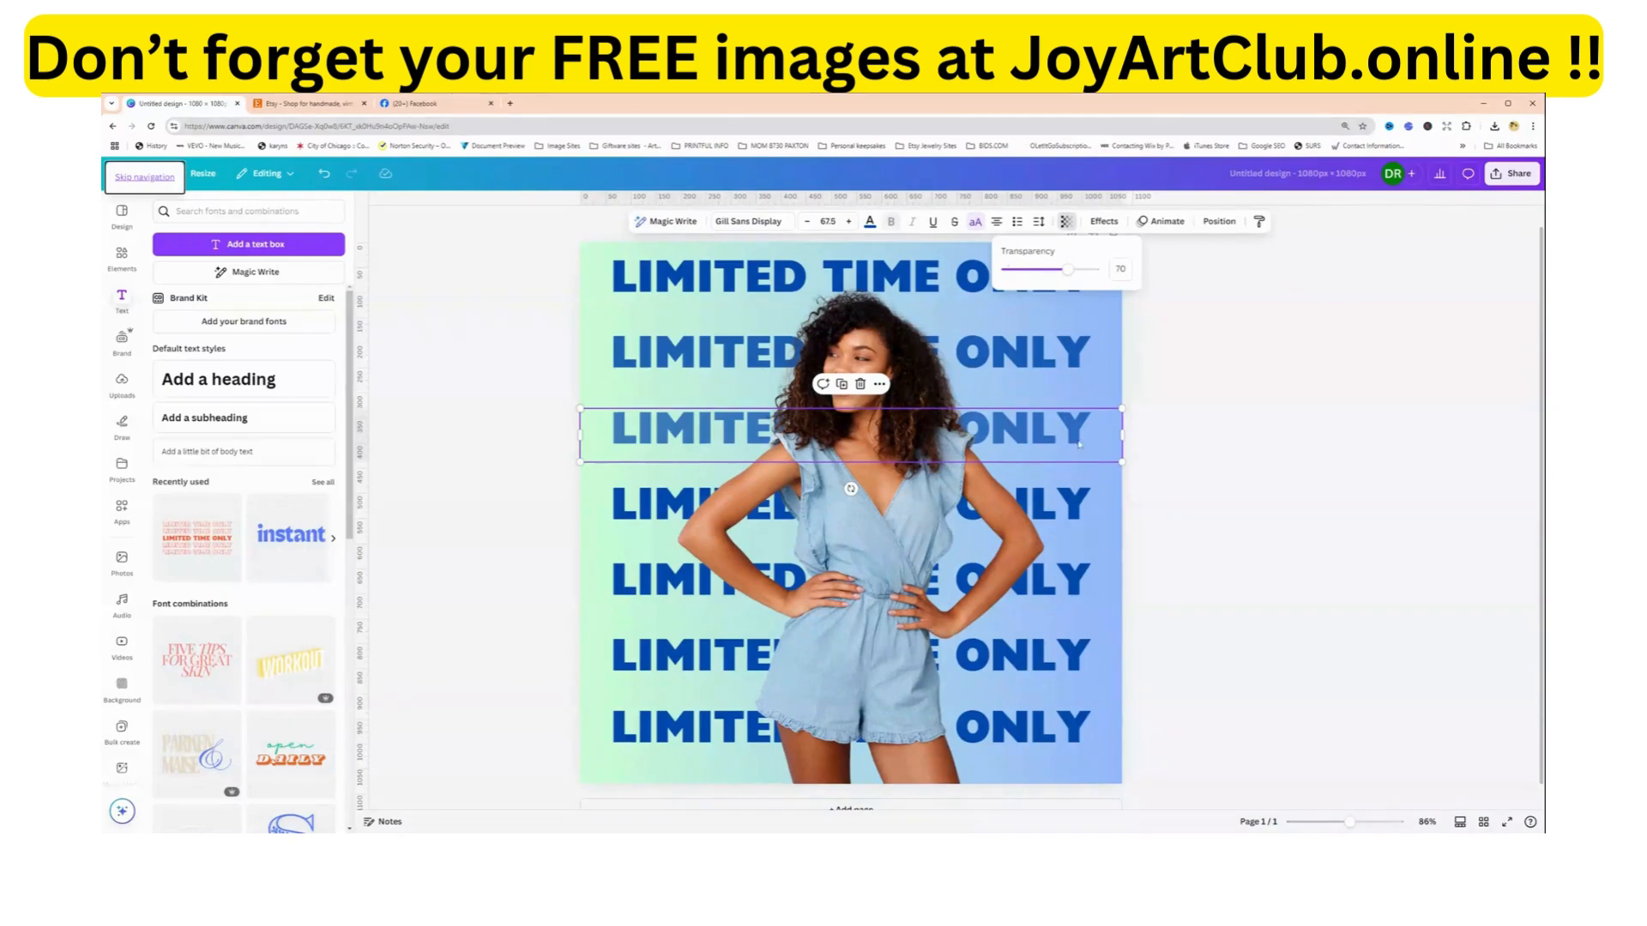
Set the transparency of the fourth LIMITED TIME ONLY line to 55 and select the fifth line.
left_click(1067, 510)
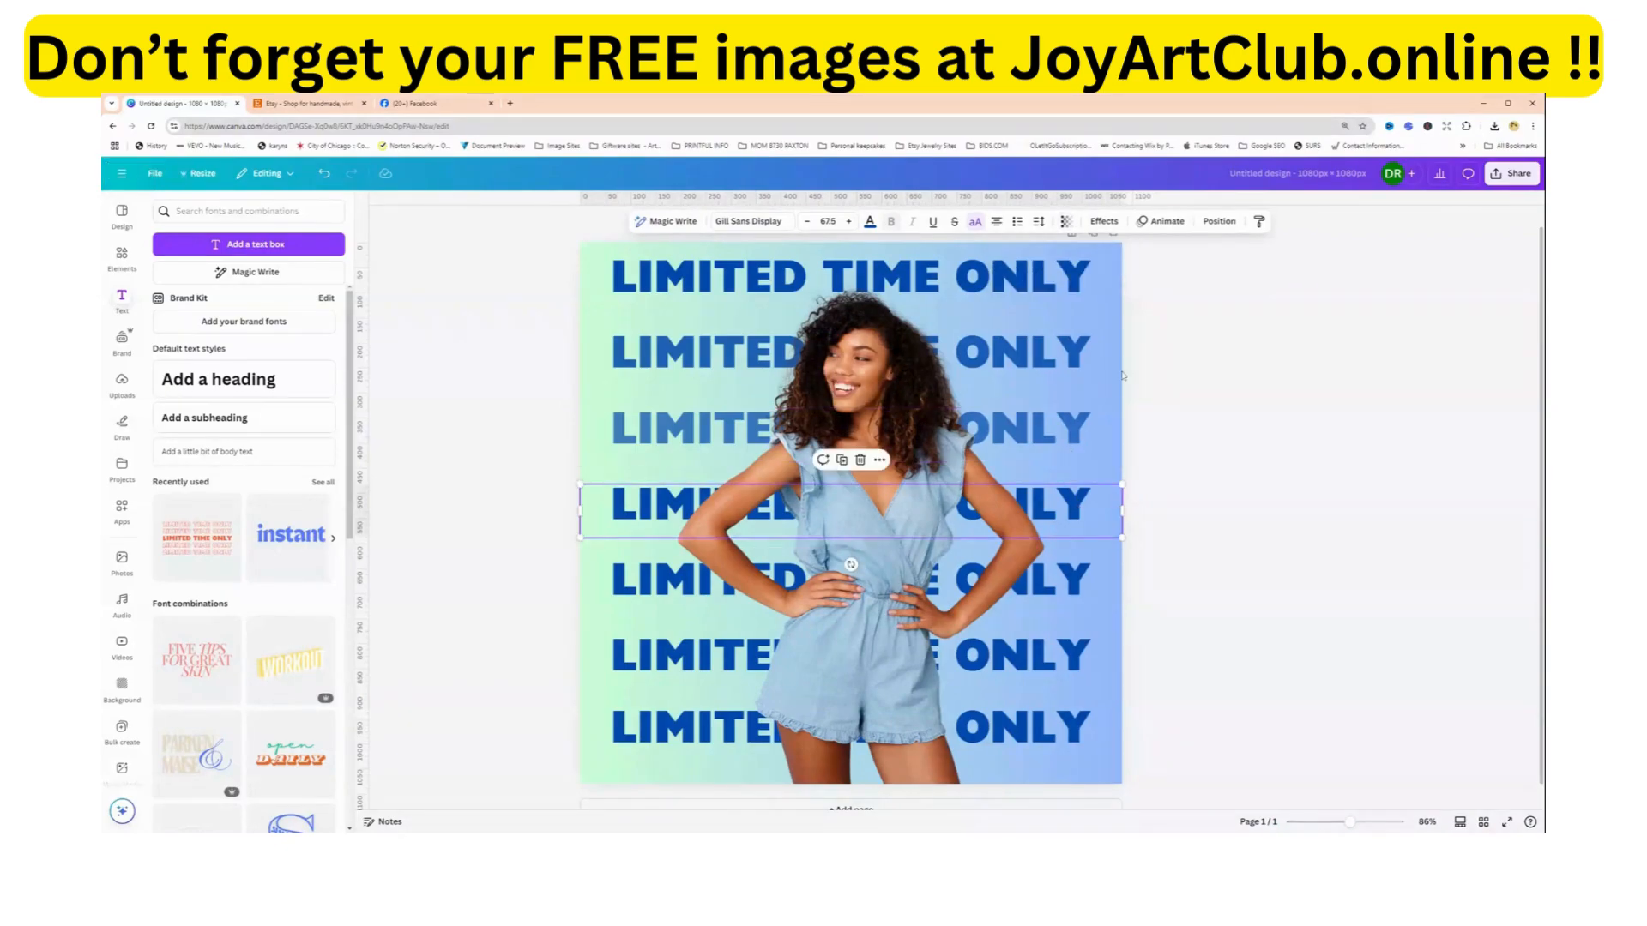
left_click(1111, 223)
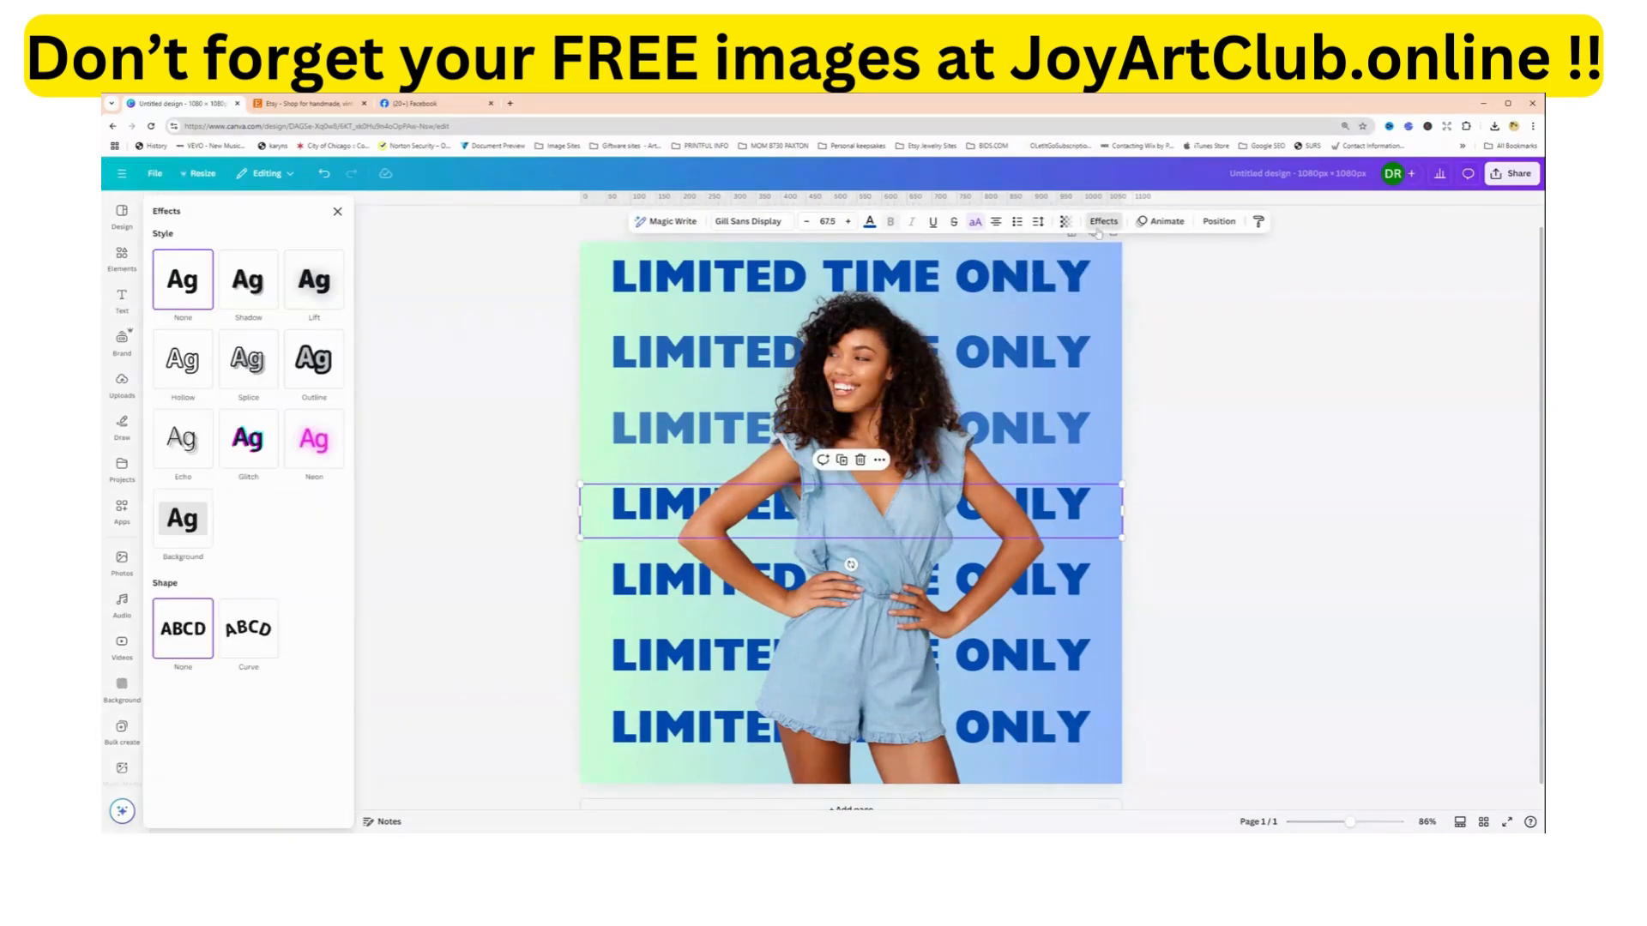
left_click(1066, 222)
left_click(1119, 269)
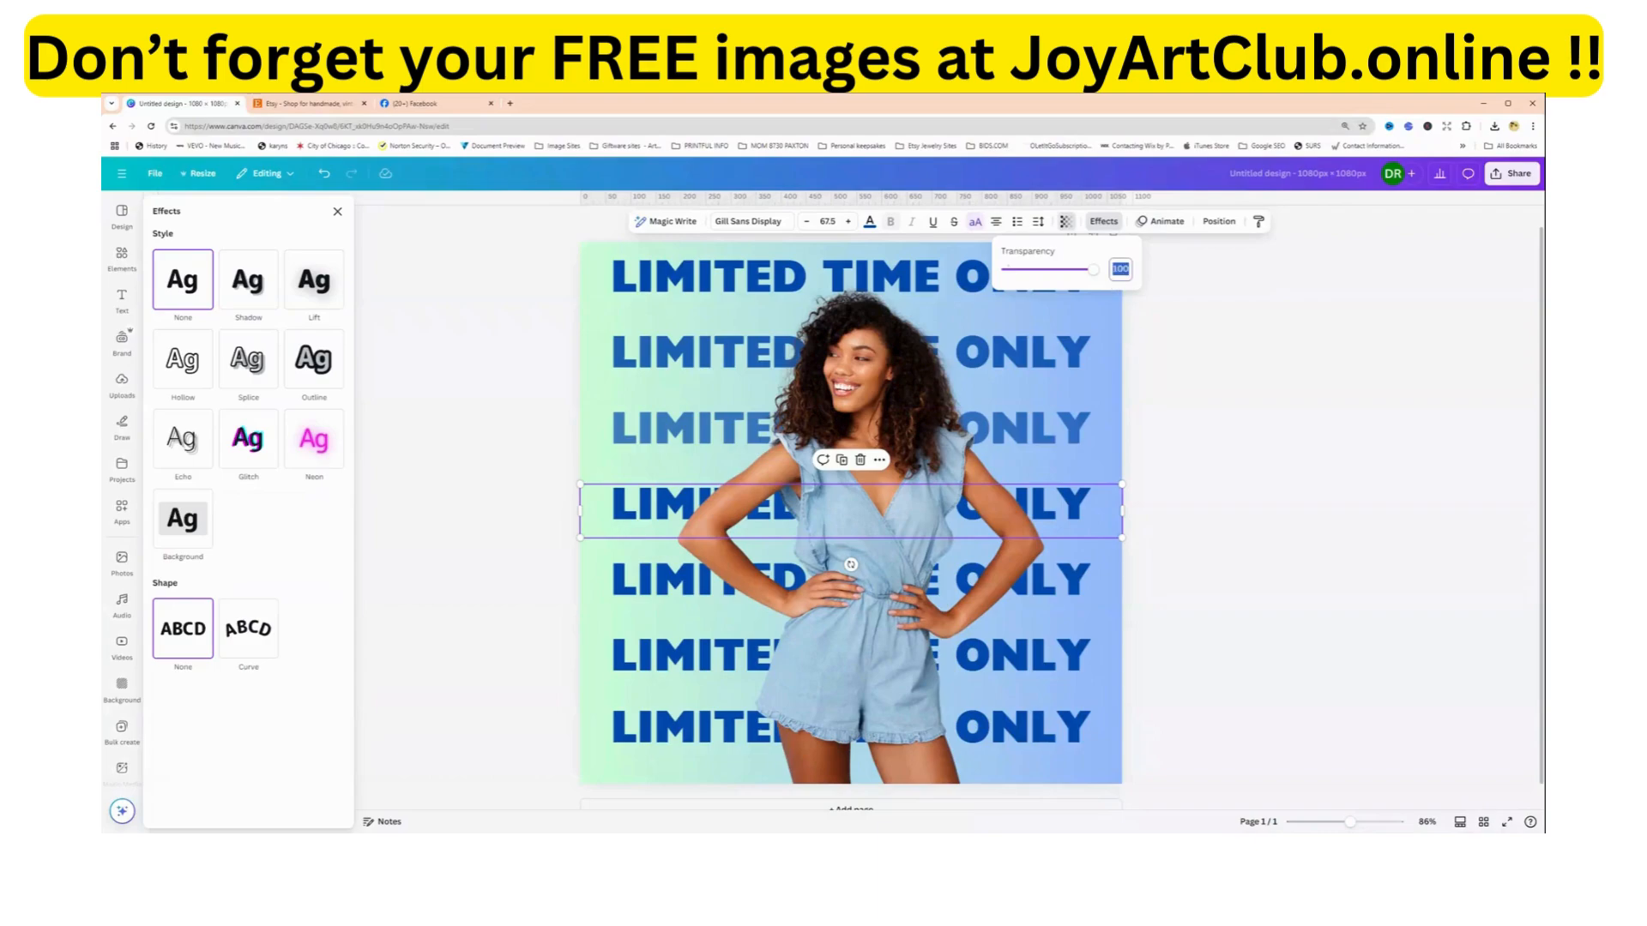
type("55")
left_click(1077, 590)
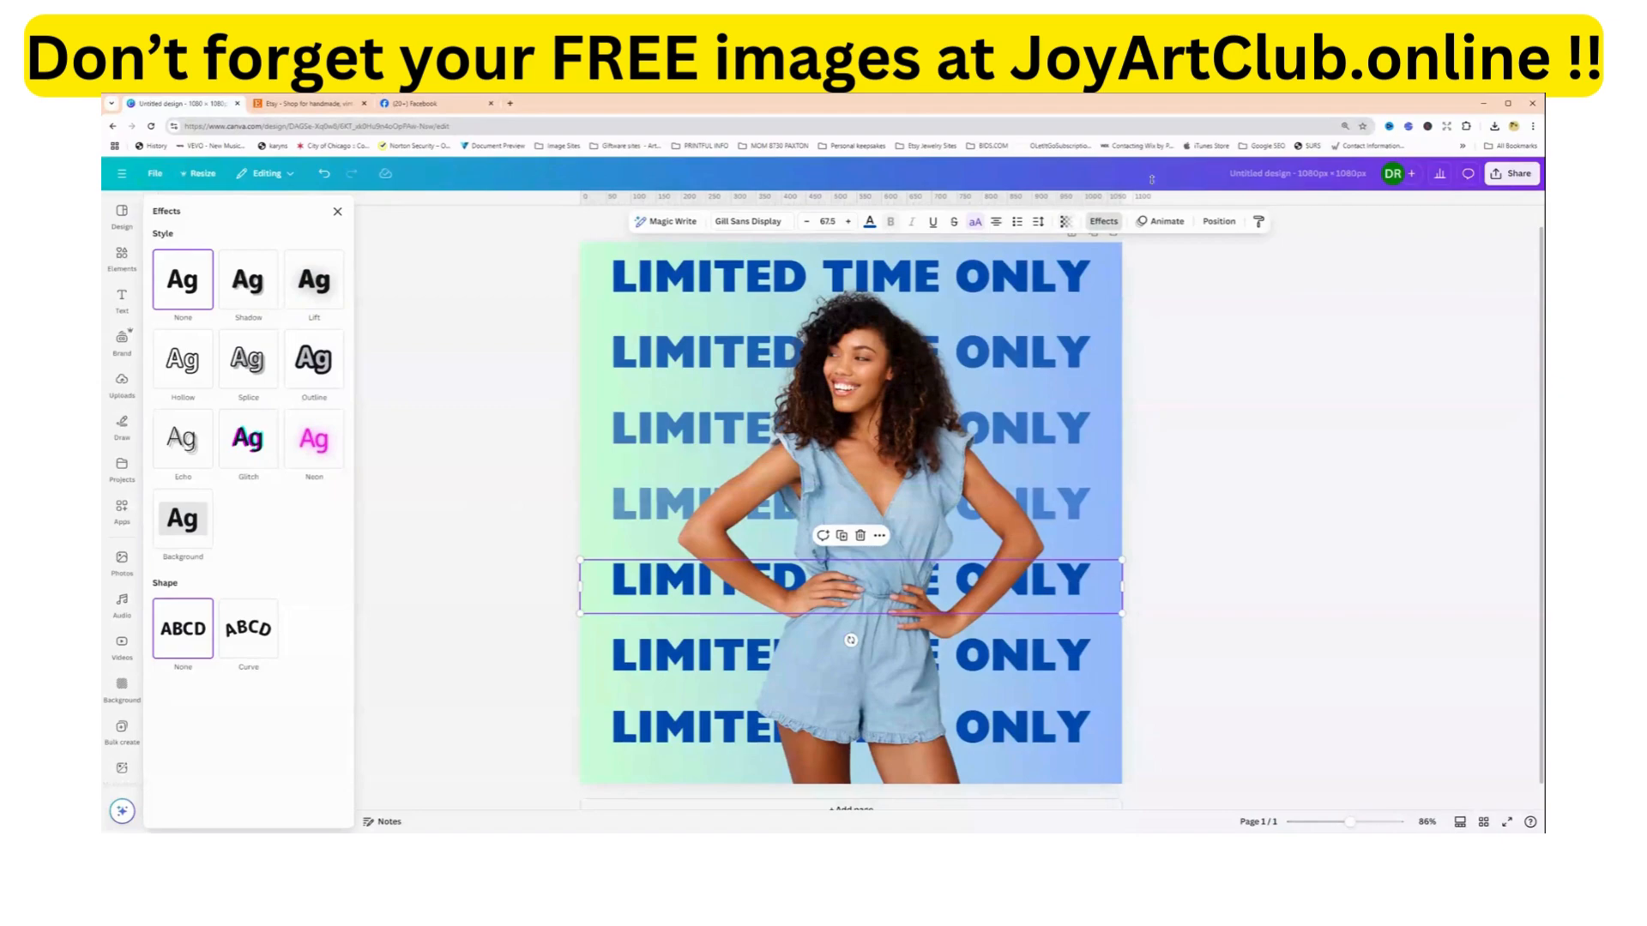
Set the transparency of the fifth LIMITED TIME ONLY line to 40.
left_click(1065, 222)
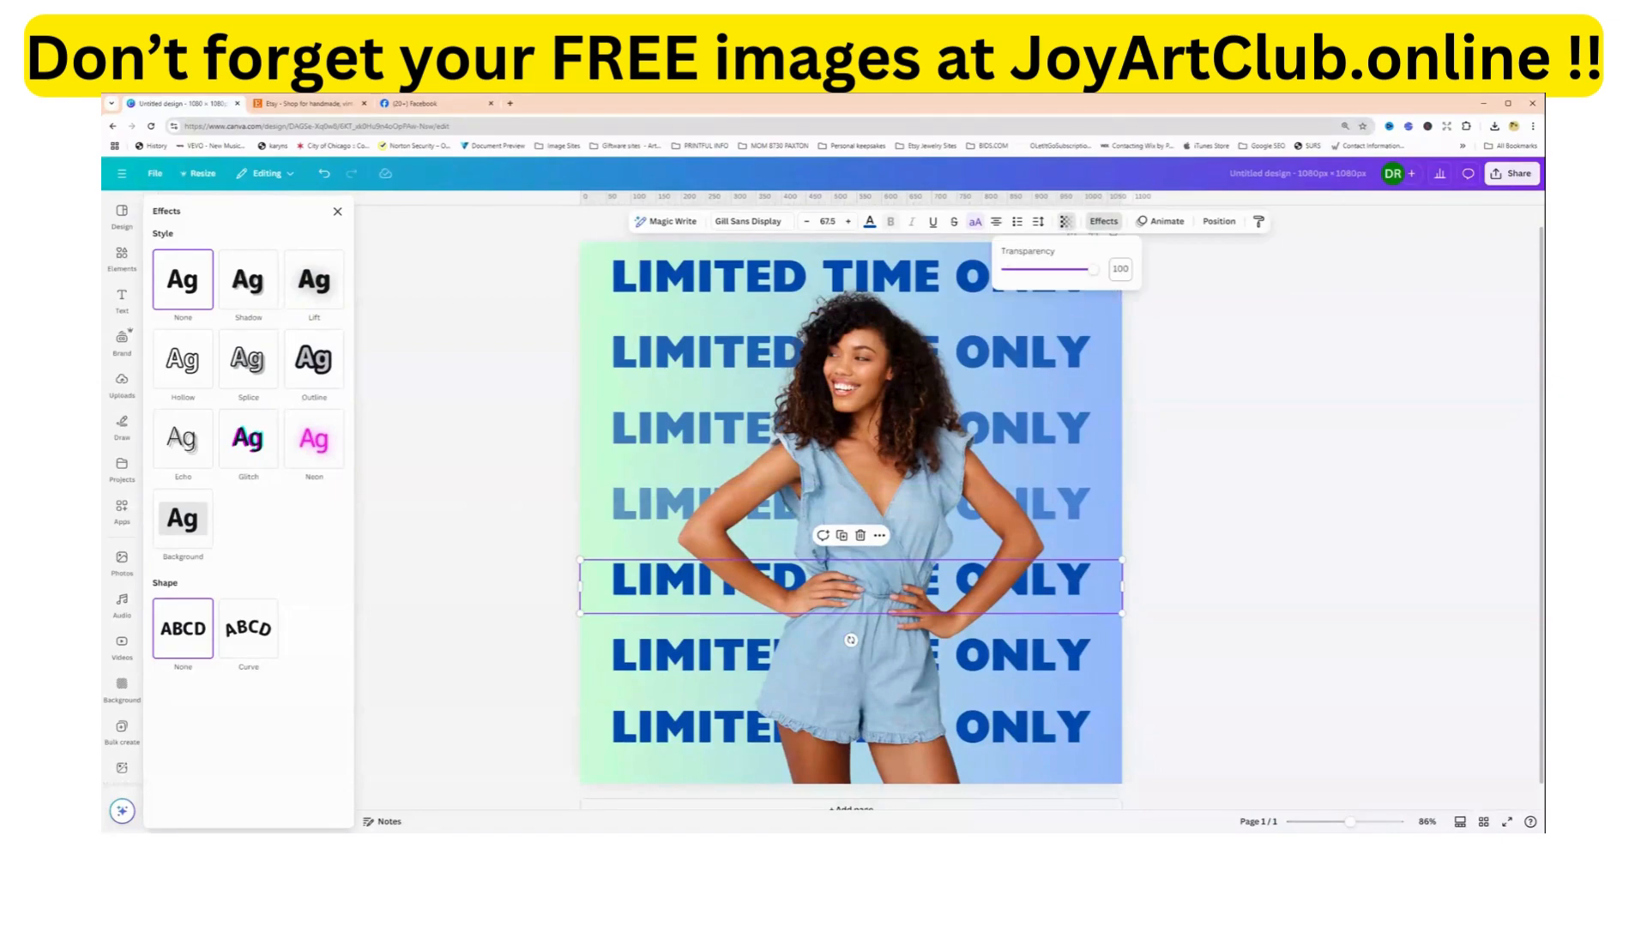
left_click(1119, 270)
type("40")
key("Tab")
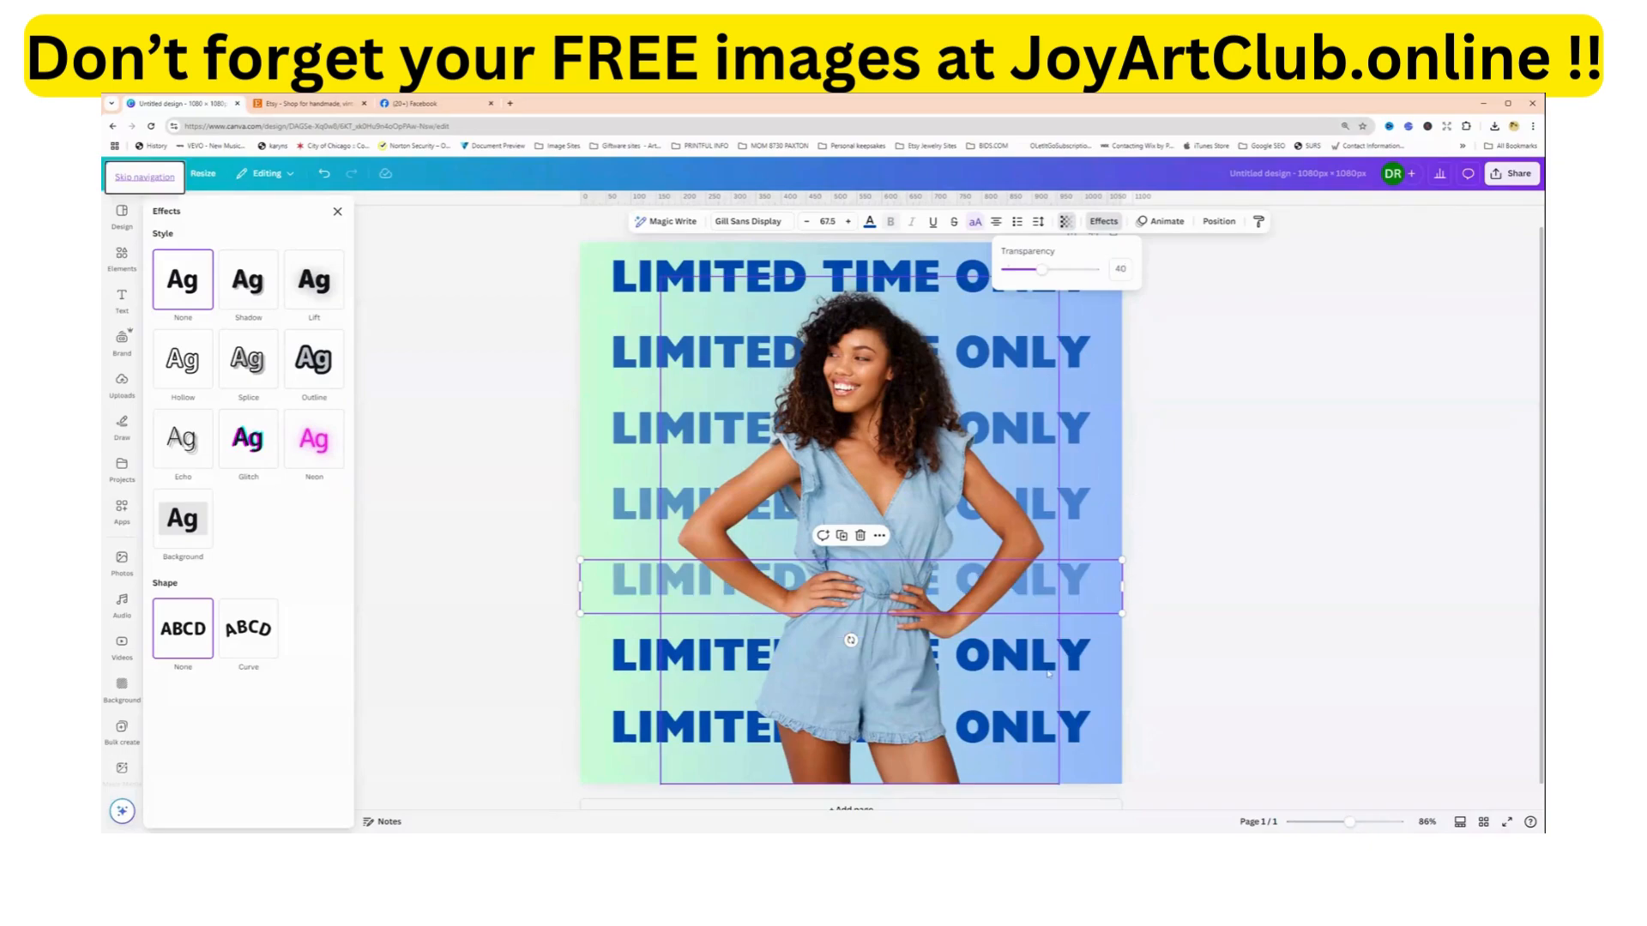
Select the sixth LIMITED TIME ONLY line from the top and set its transparency to 25.
left_click(1085, 665)
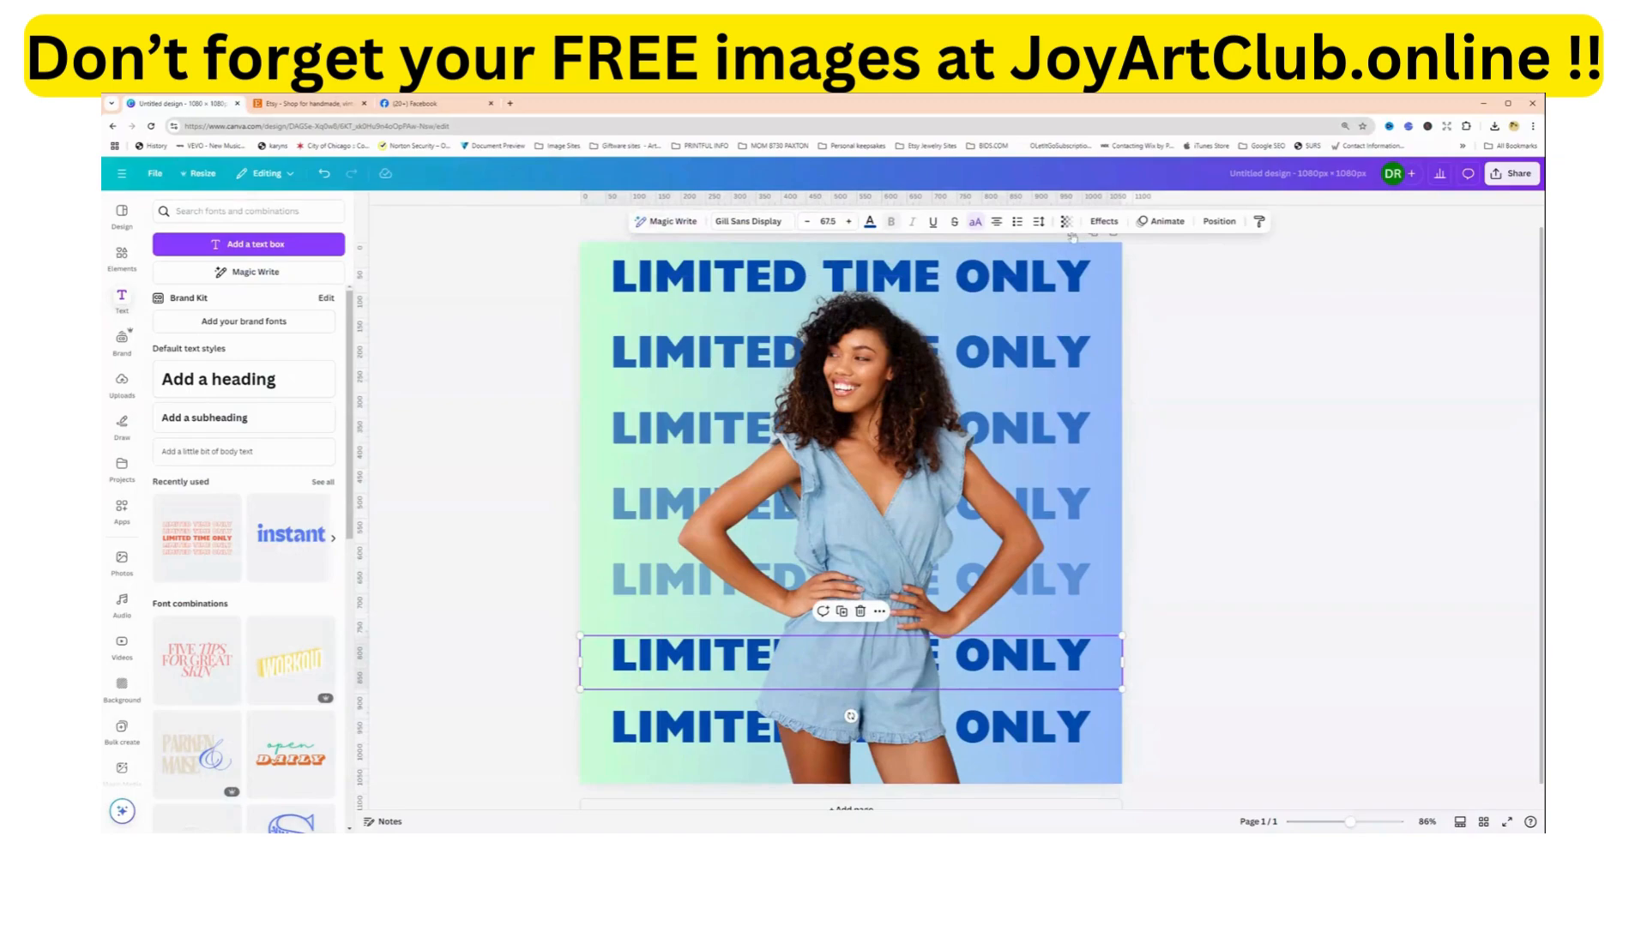
left_click(1066, 222)
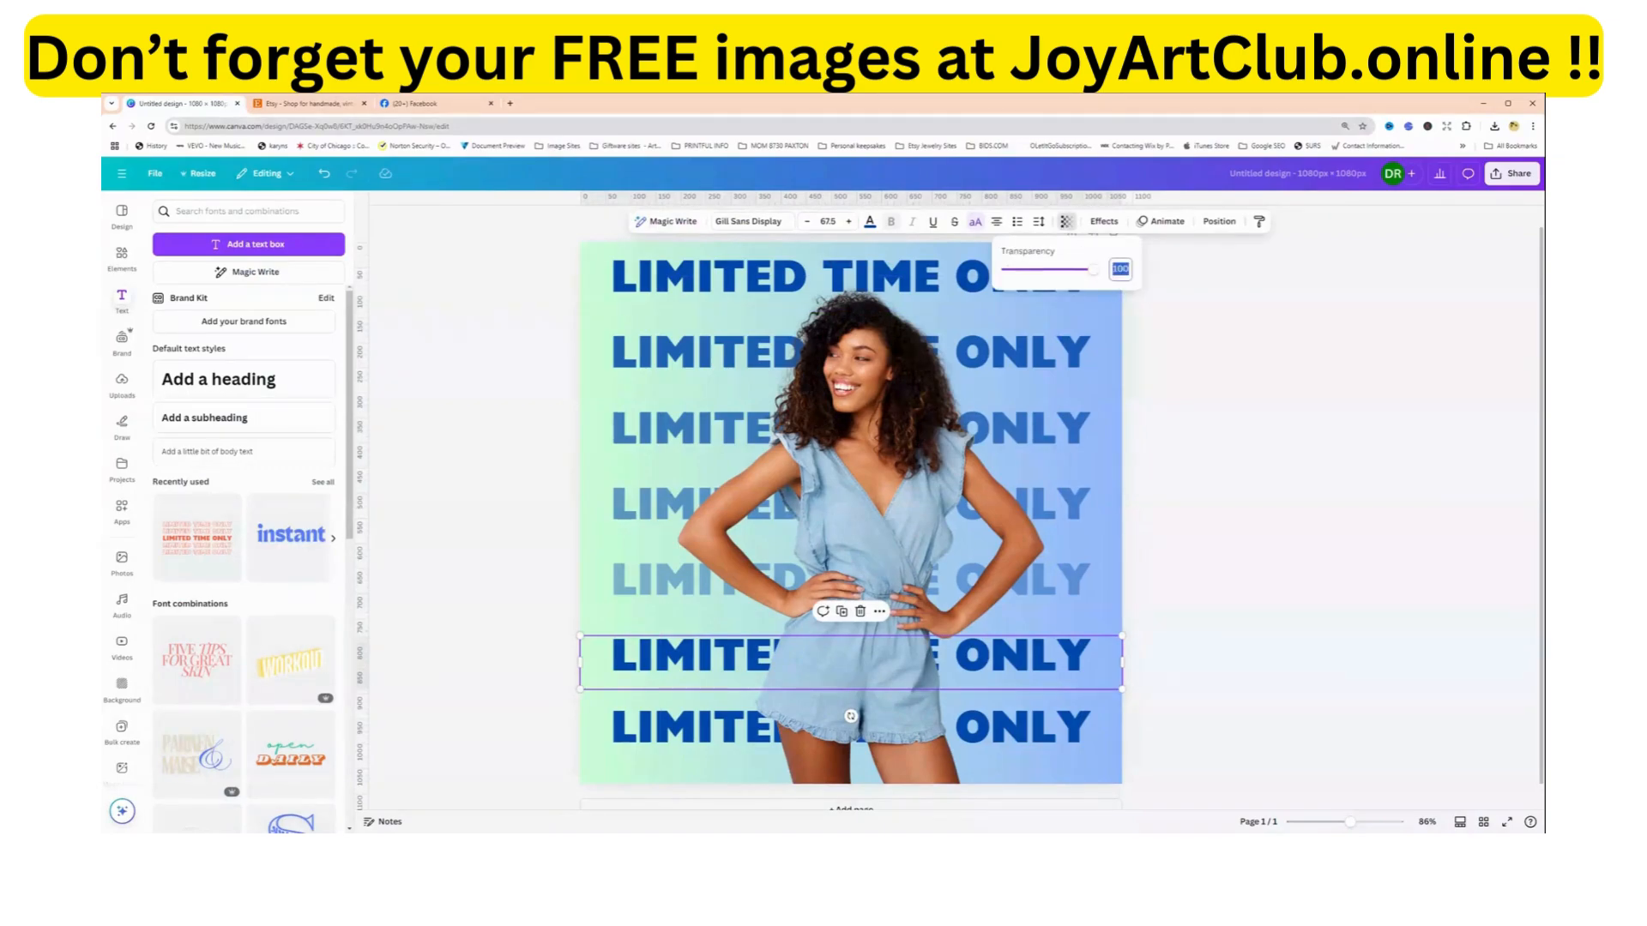
type("25")
key("Return")
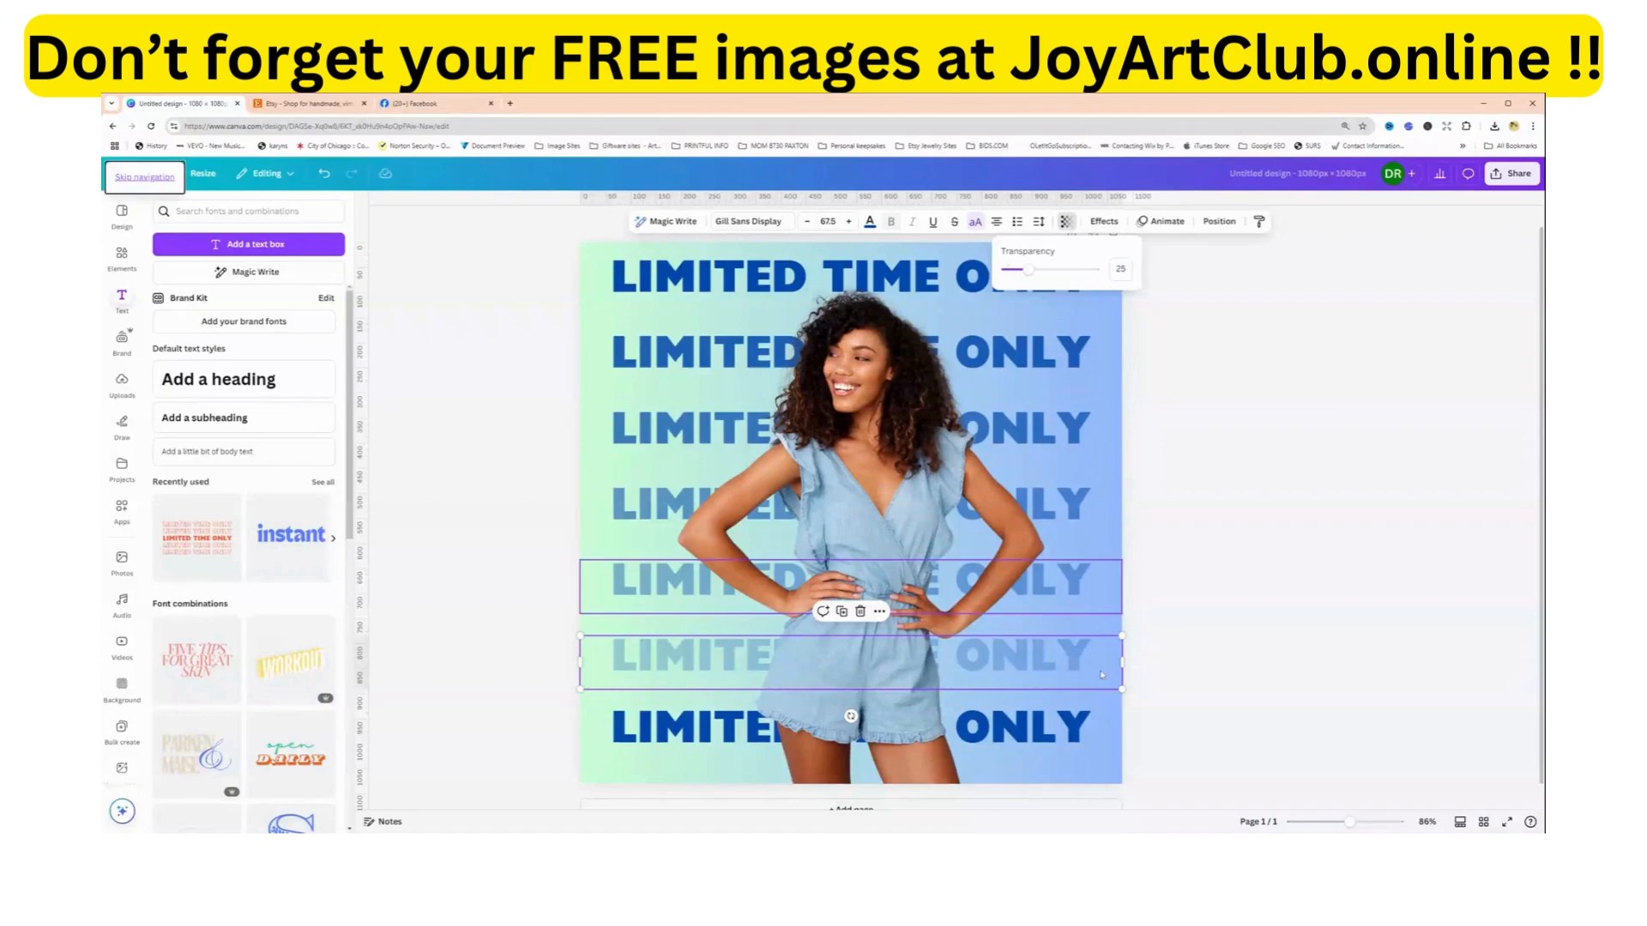
Select the lowest LIMITED TIME ONLY line and set its transparency to 10.
left_click(1111, 734)
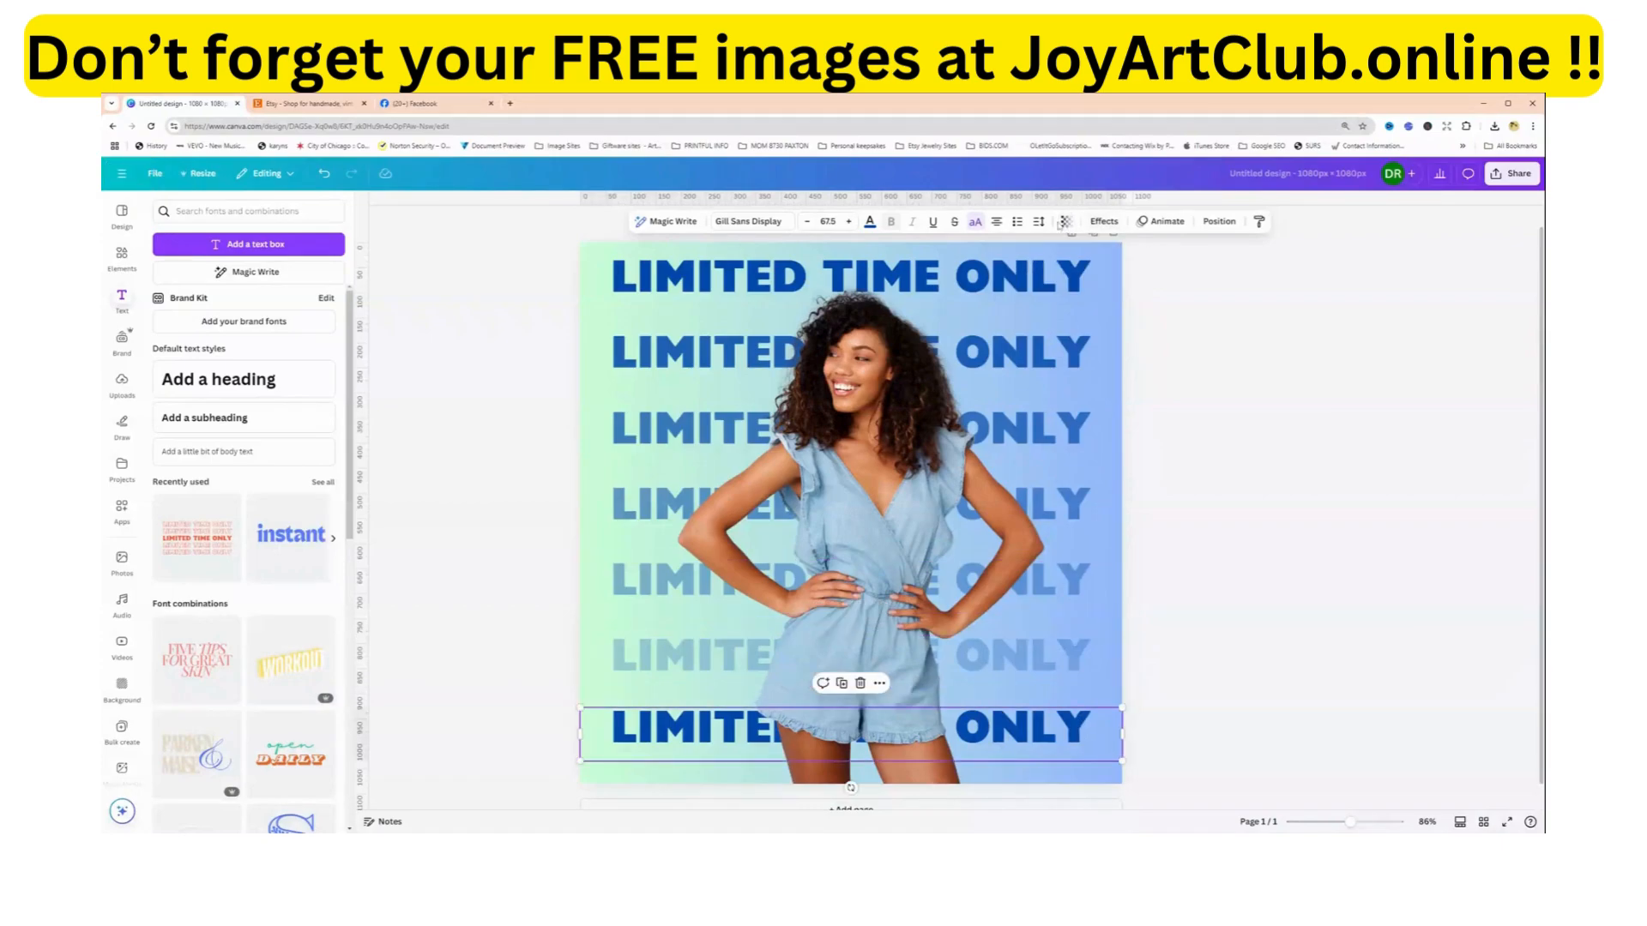
left_click(1064, 223)
left_click(1120, 269)
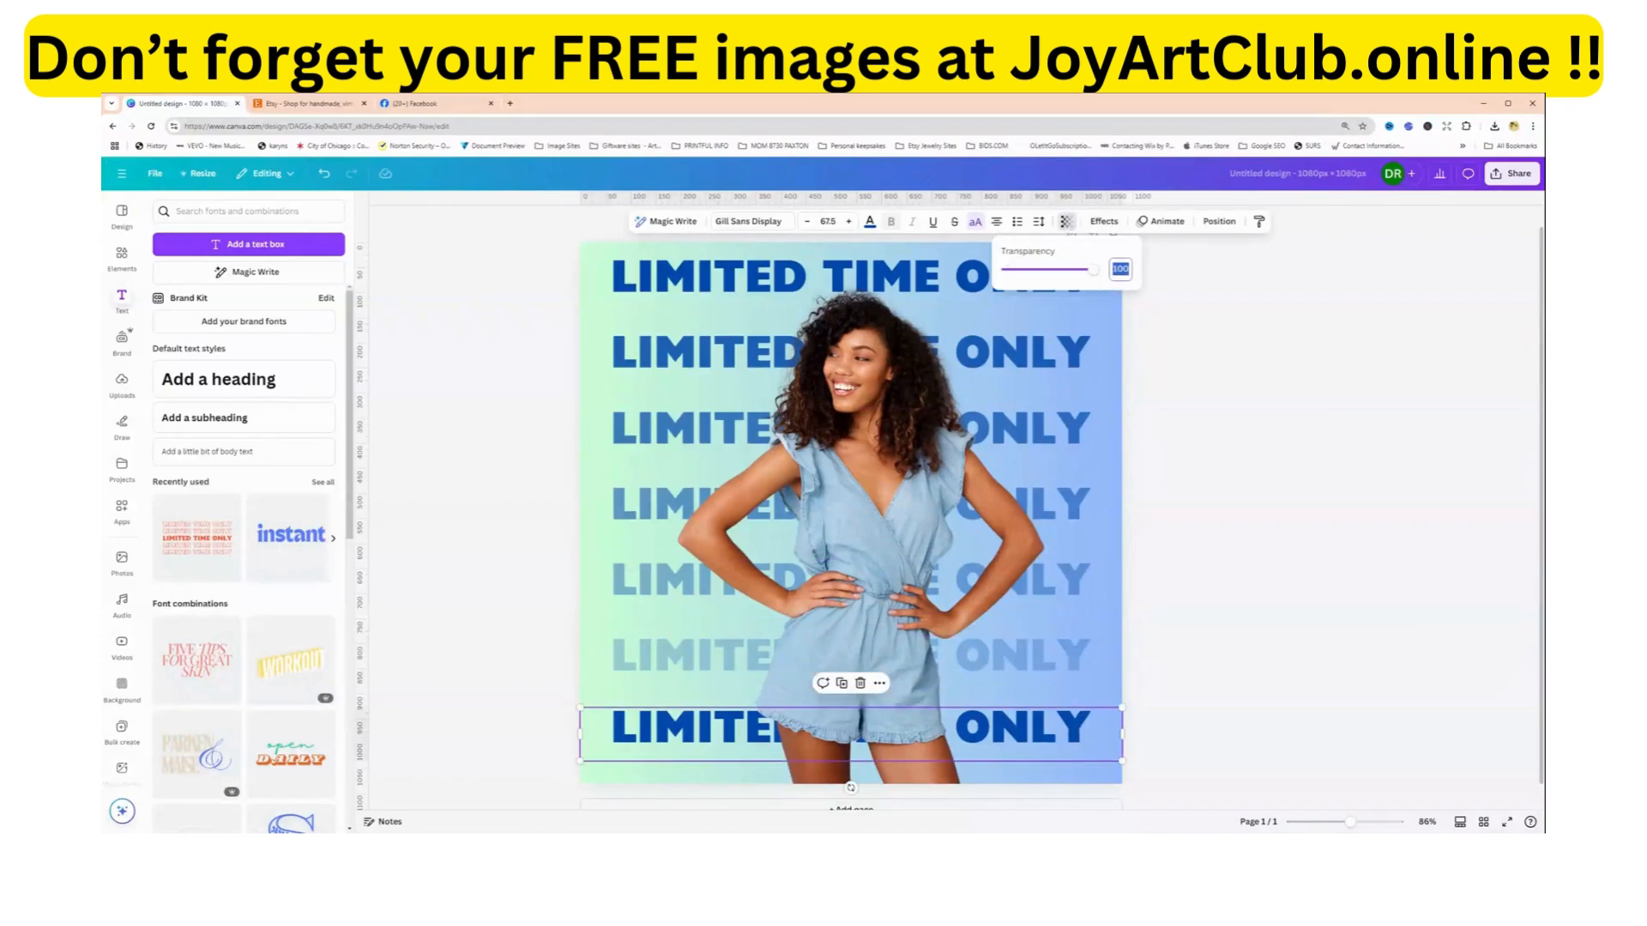
type("10")
key("Return")
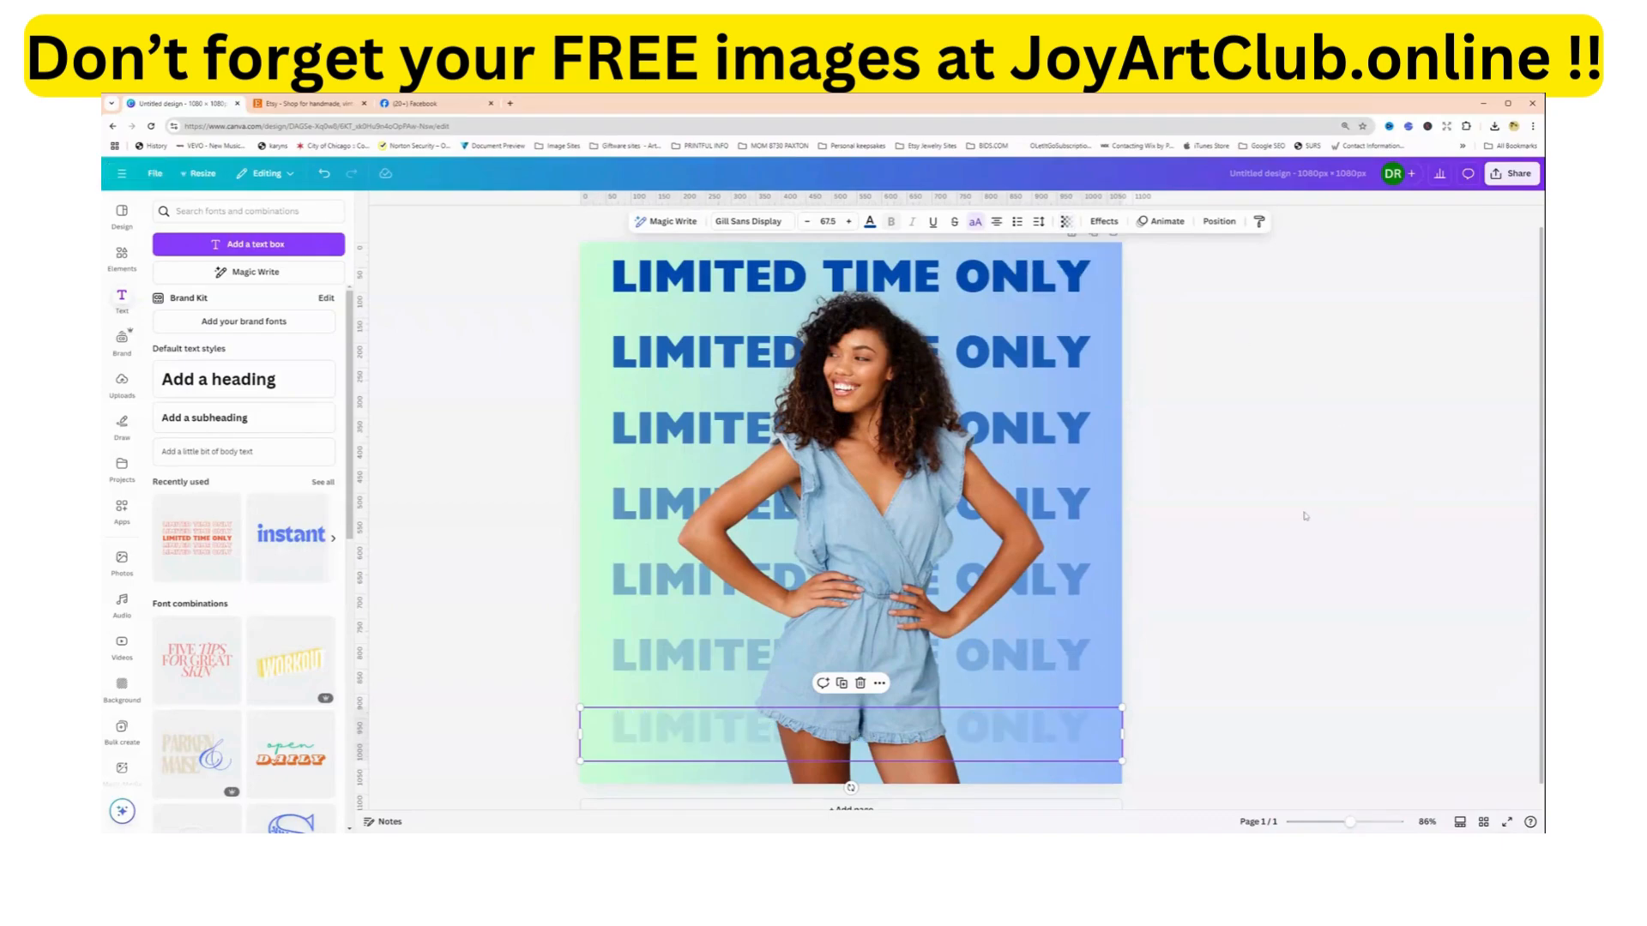
left_click(598, 285)
left_click(604, 362)
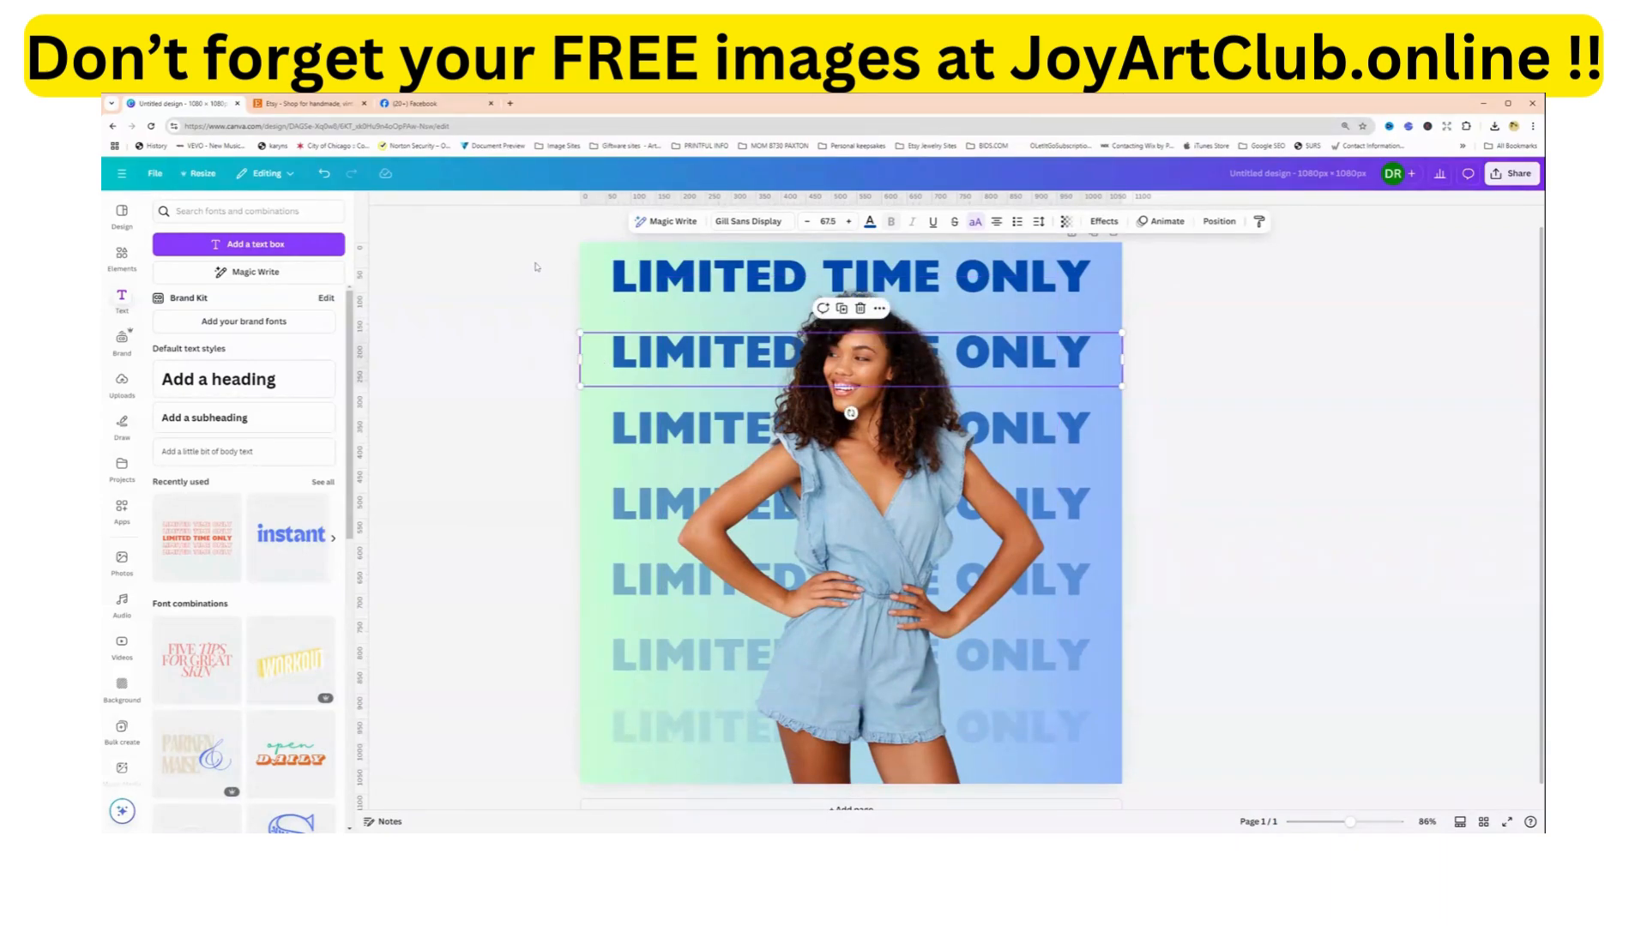
left_click(504, 491)
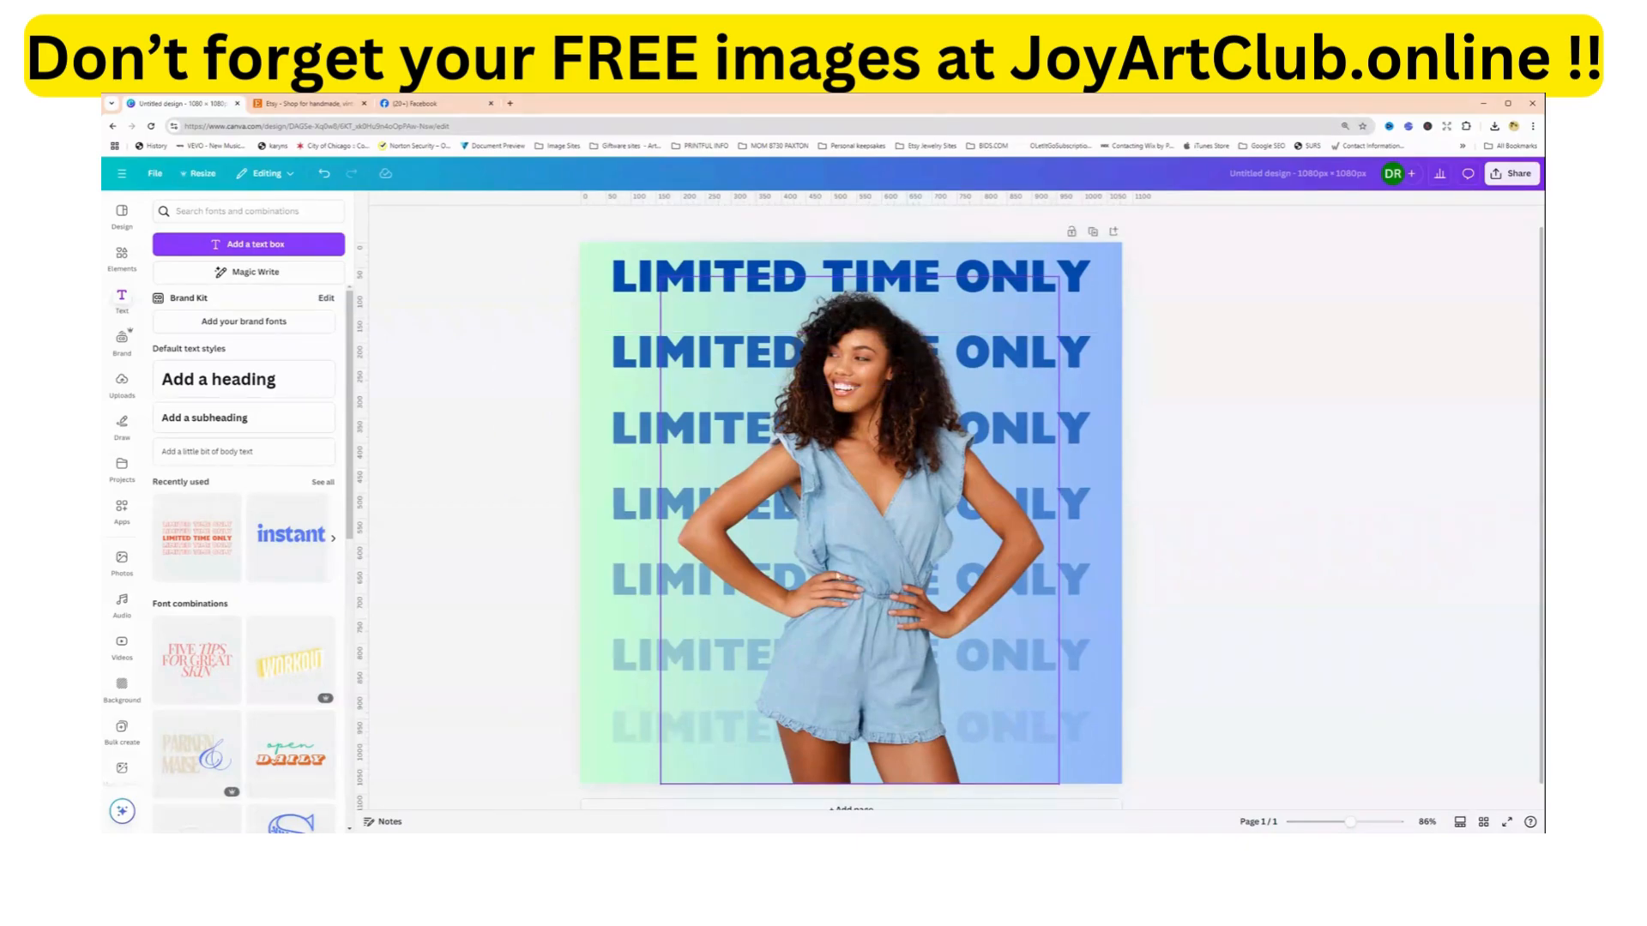
Enlarge the woman's photo to about 848 × 1,080 px so it spans the full canvas height, and center it horizontally.
left_click(889, 430)
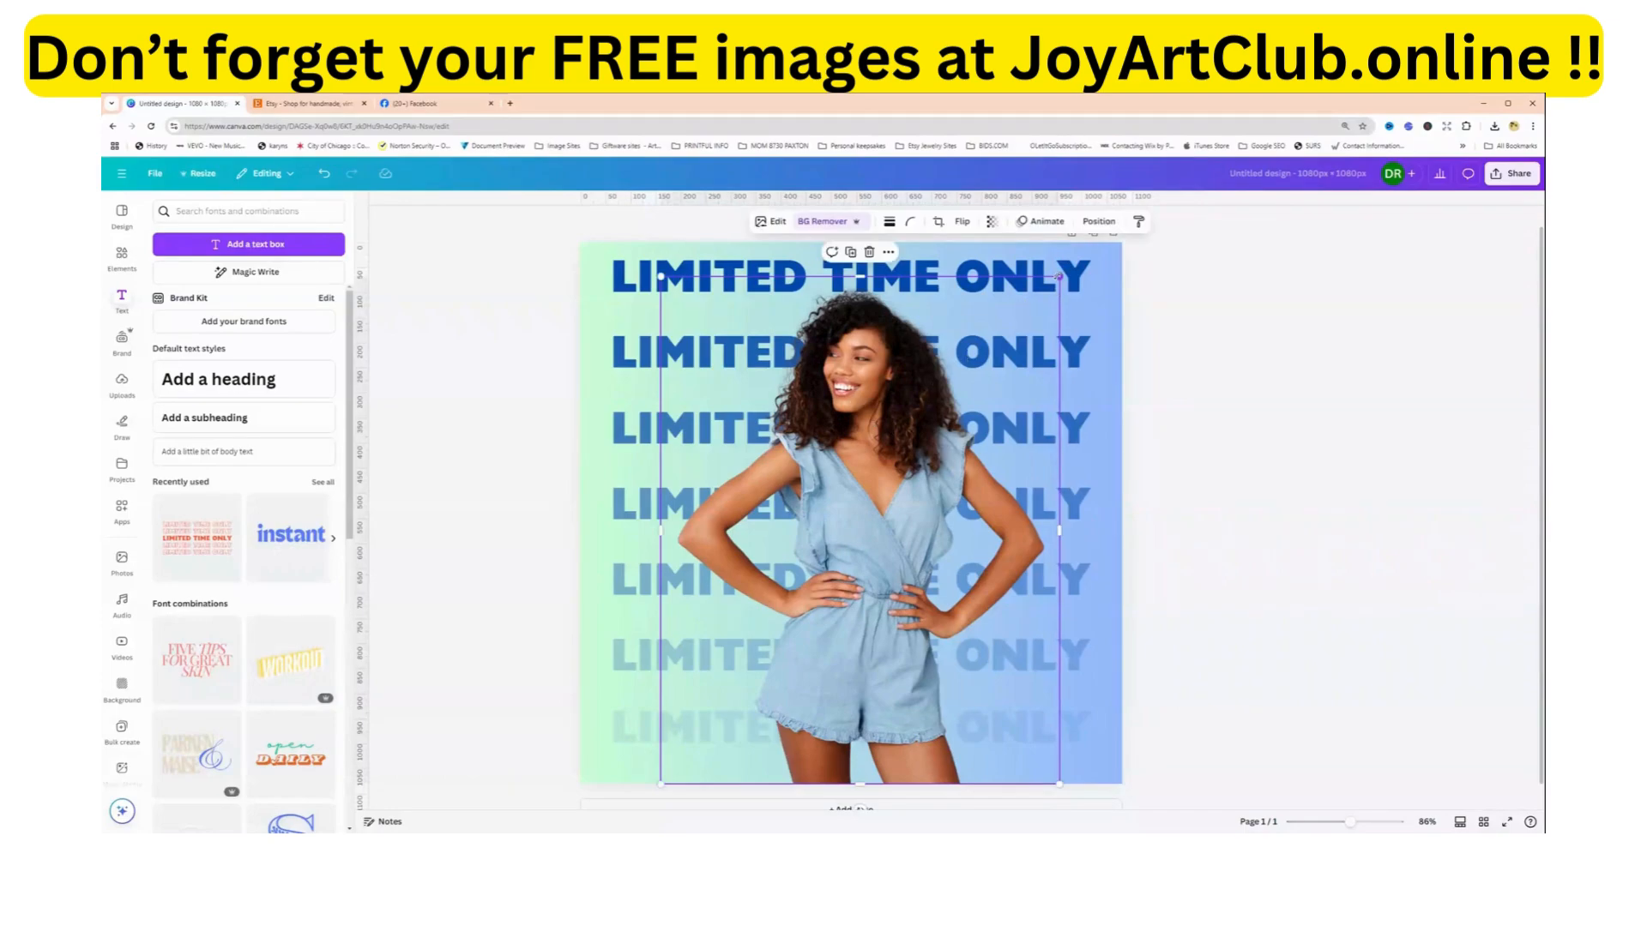
left_click_drag(1060, 276, 1086, 243)
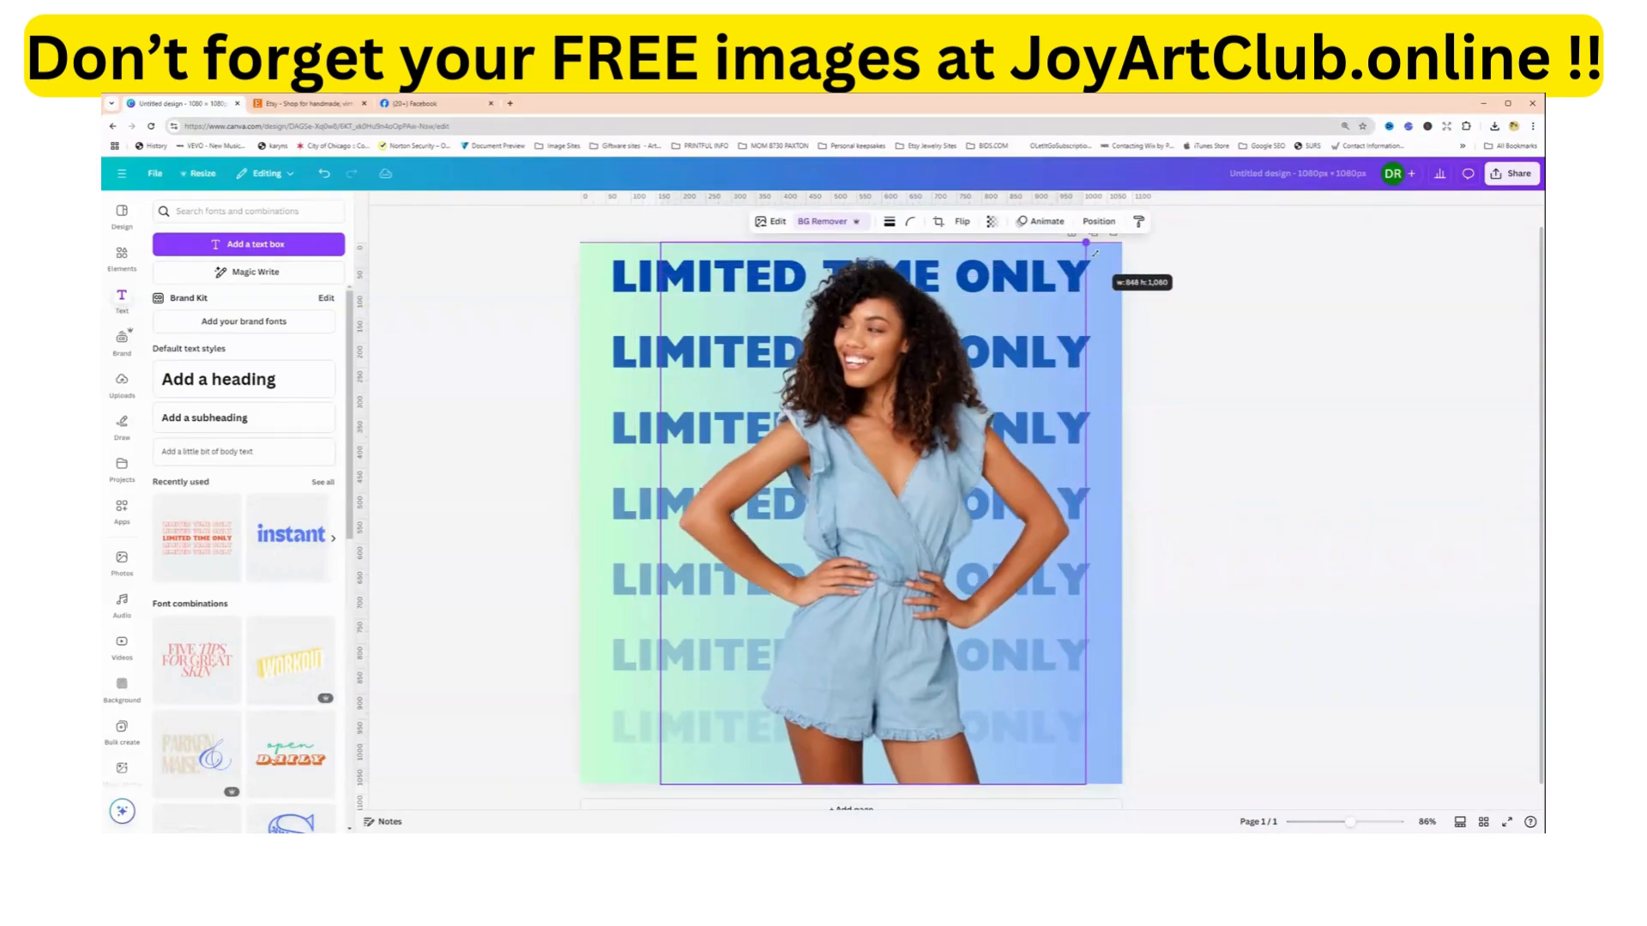
mouse_move(848, 493)
left_mouse_down()
mouse_move(801, 493)
mouse_move(839, 490)
left_mouse_up()
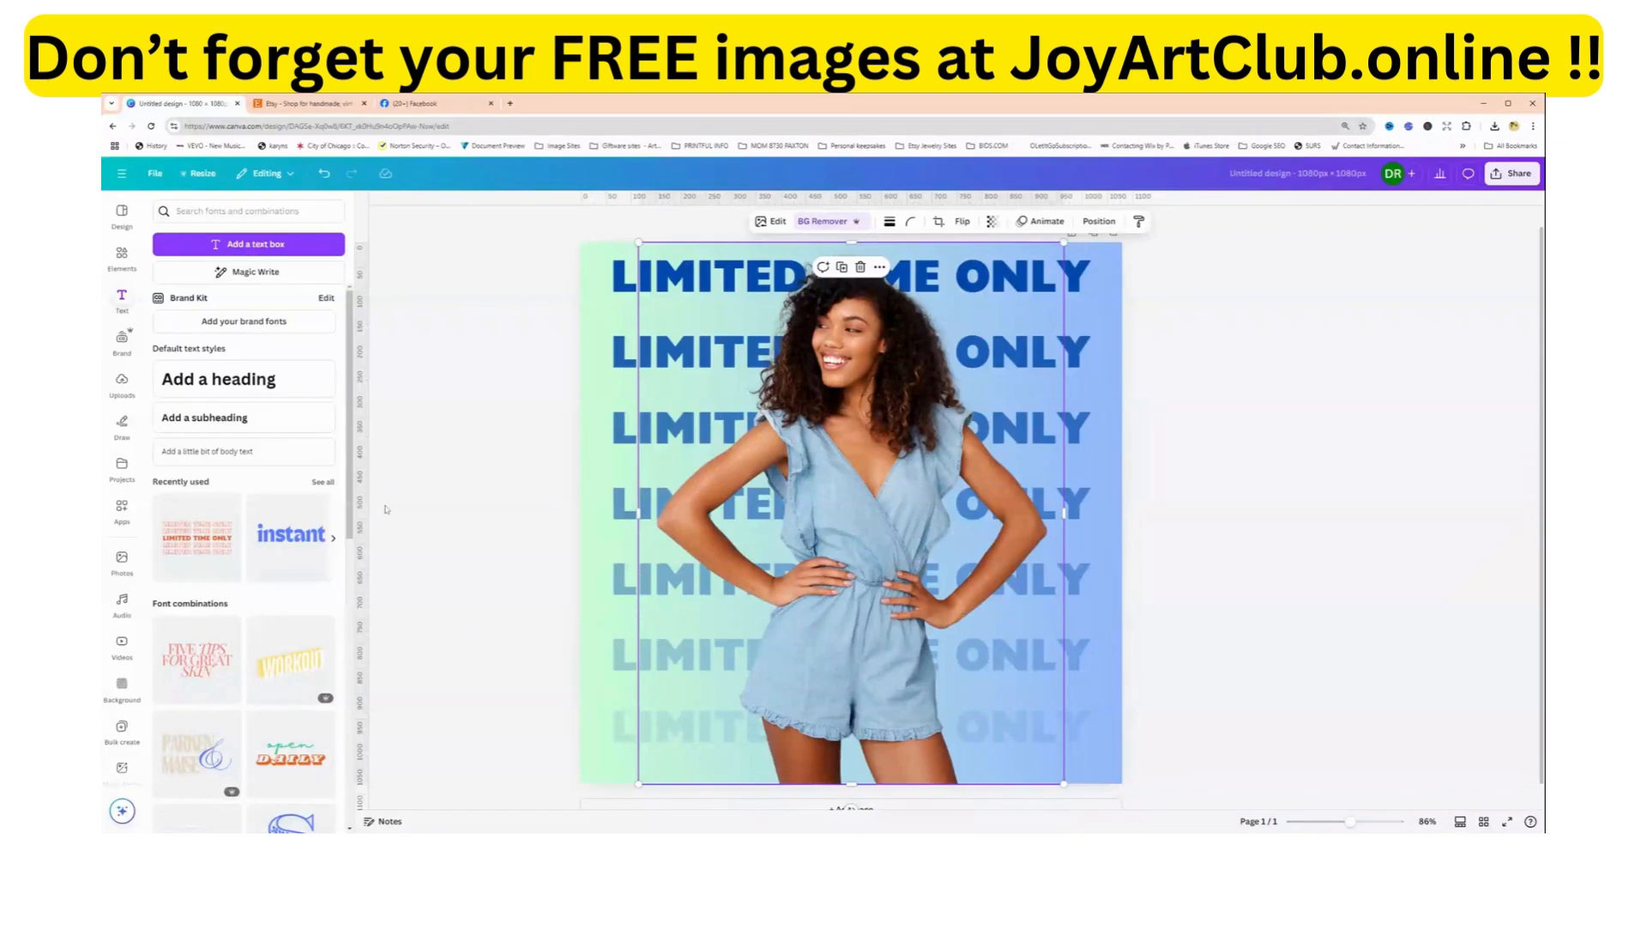
Add the recently used "instant CLASSIC" font combination and move it down over the woman's hips.
left_click(600, 527)
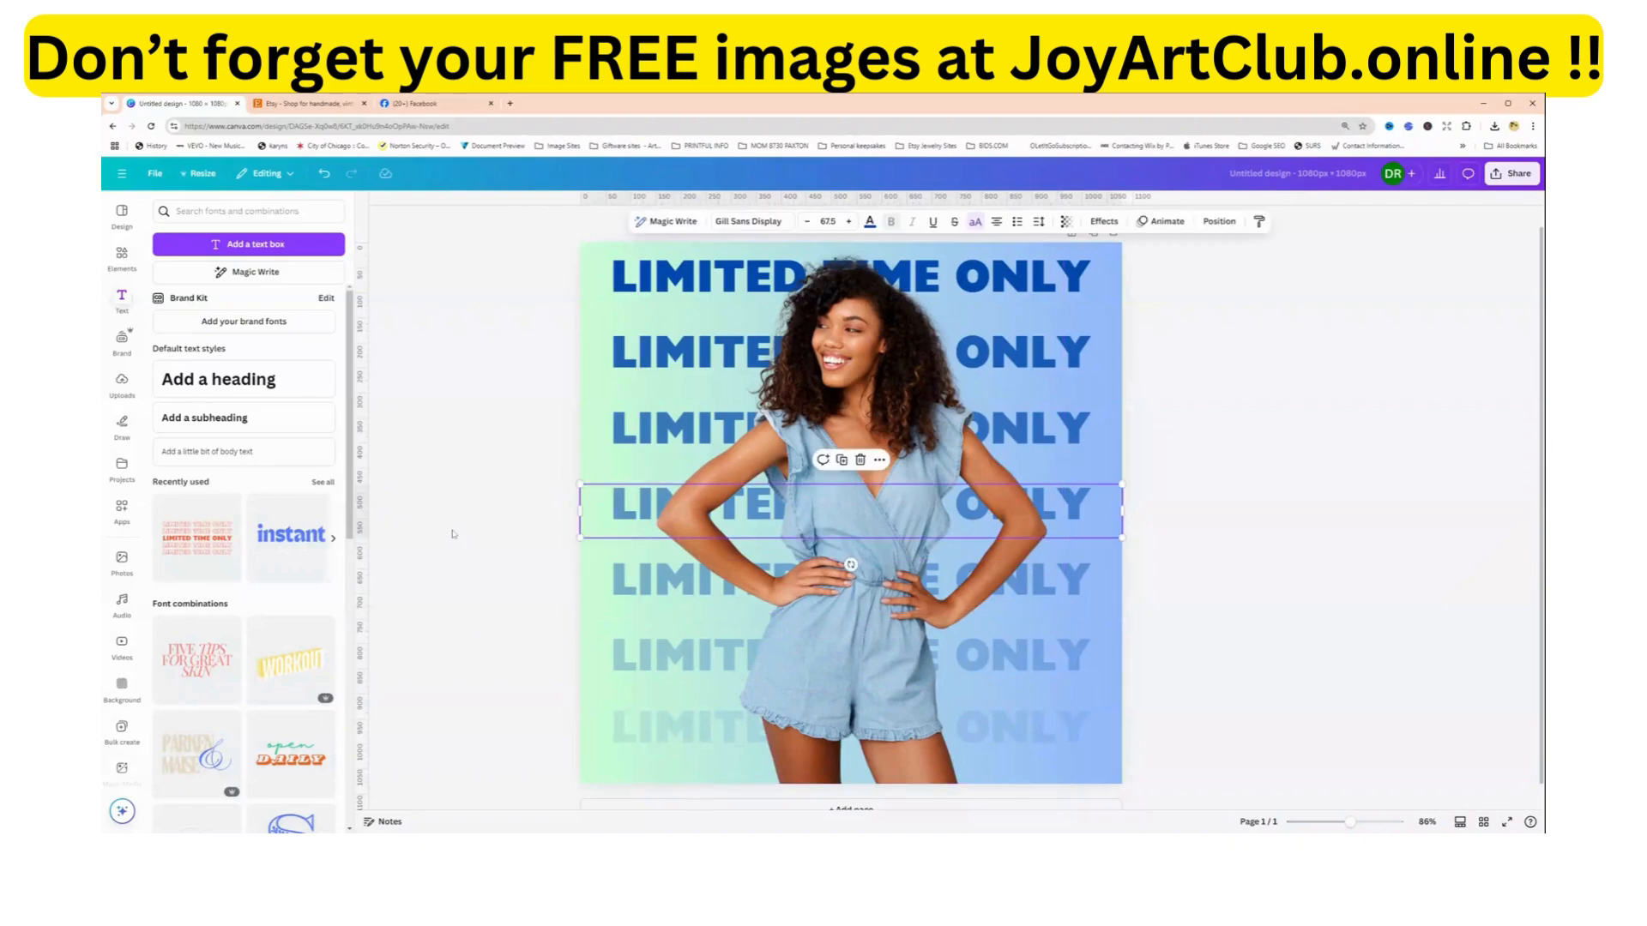
left_click(292, 540)
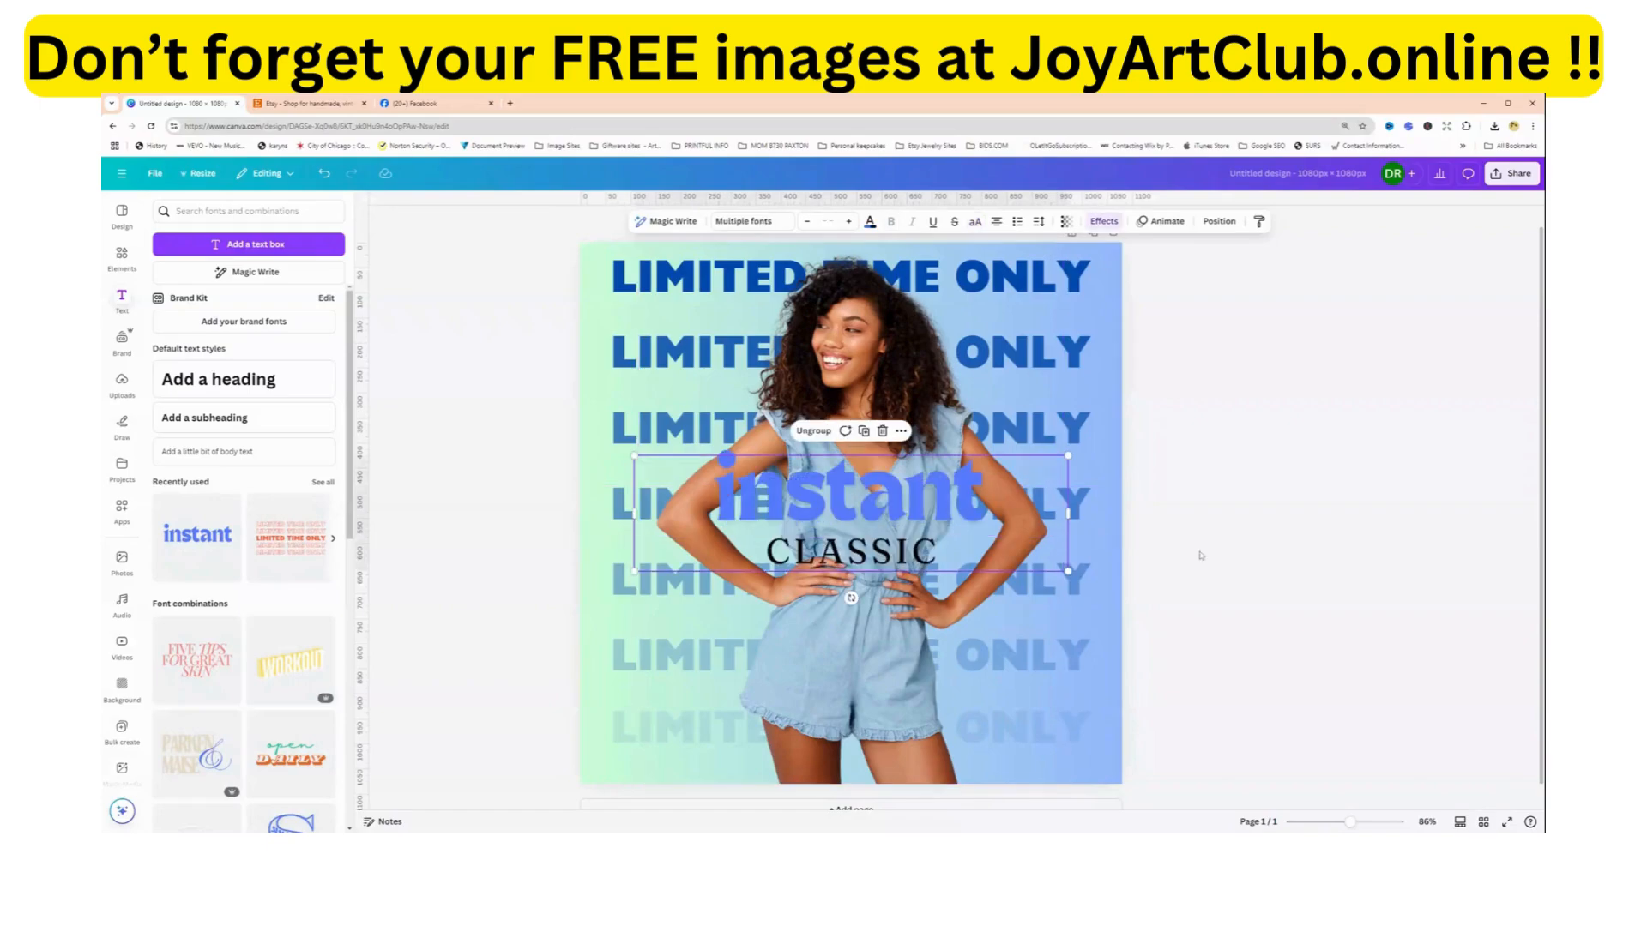
left_click_drag(922, 510, 932, 624)
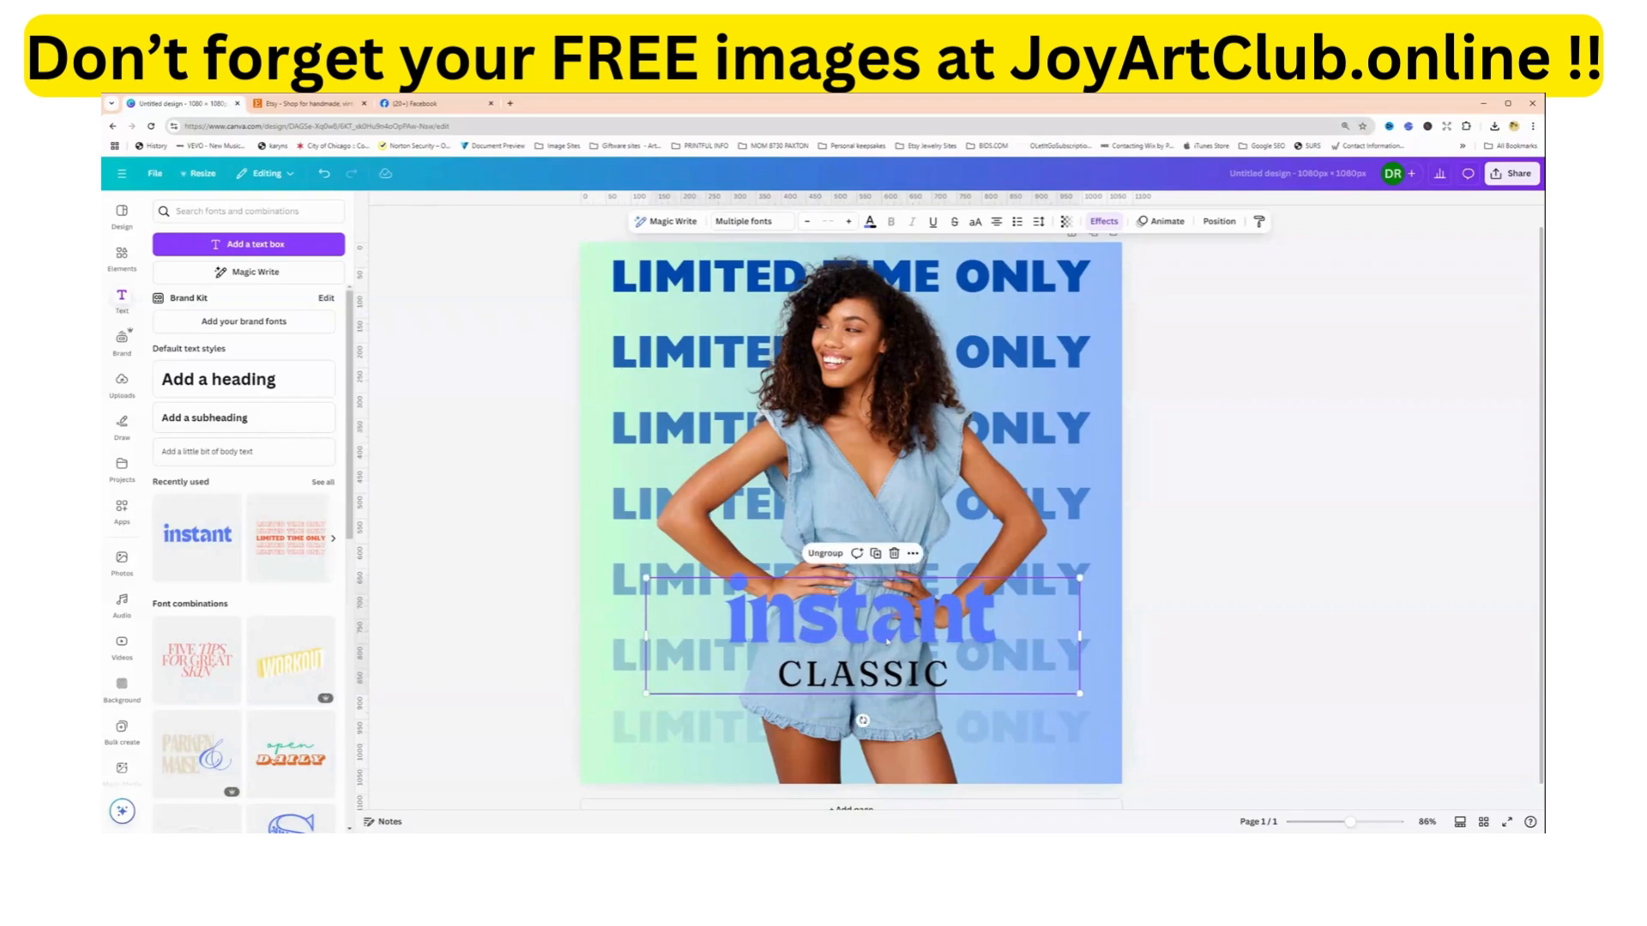
Replace the word "instant" in the font combination with "Romper".
left_click(882, 631)
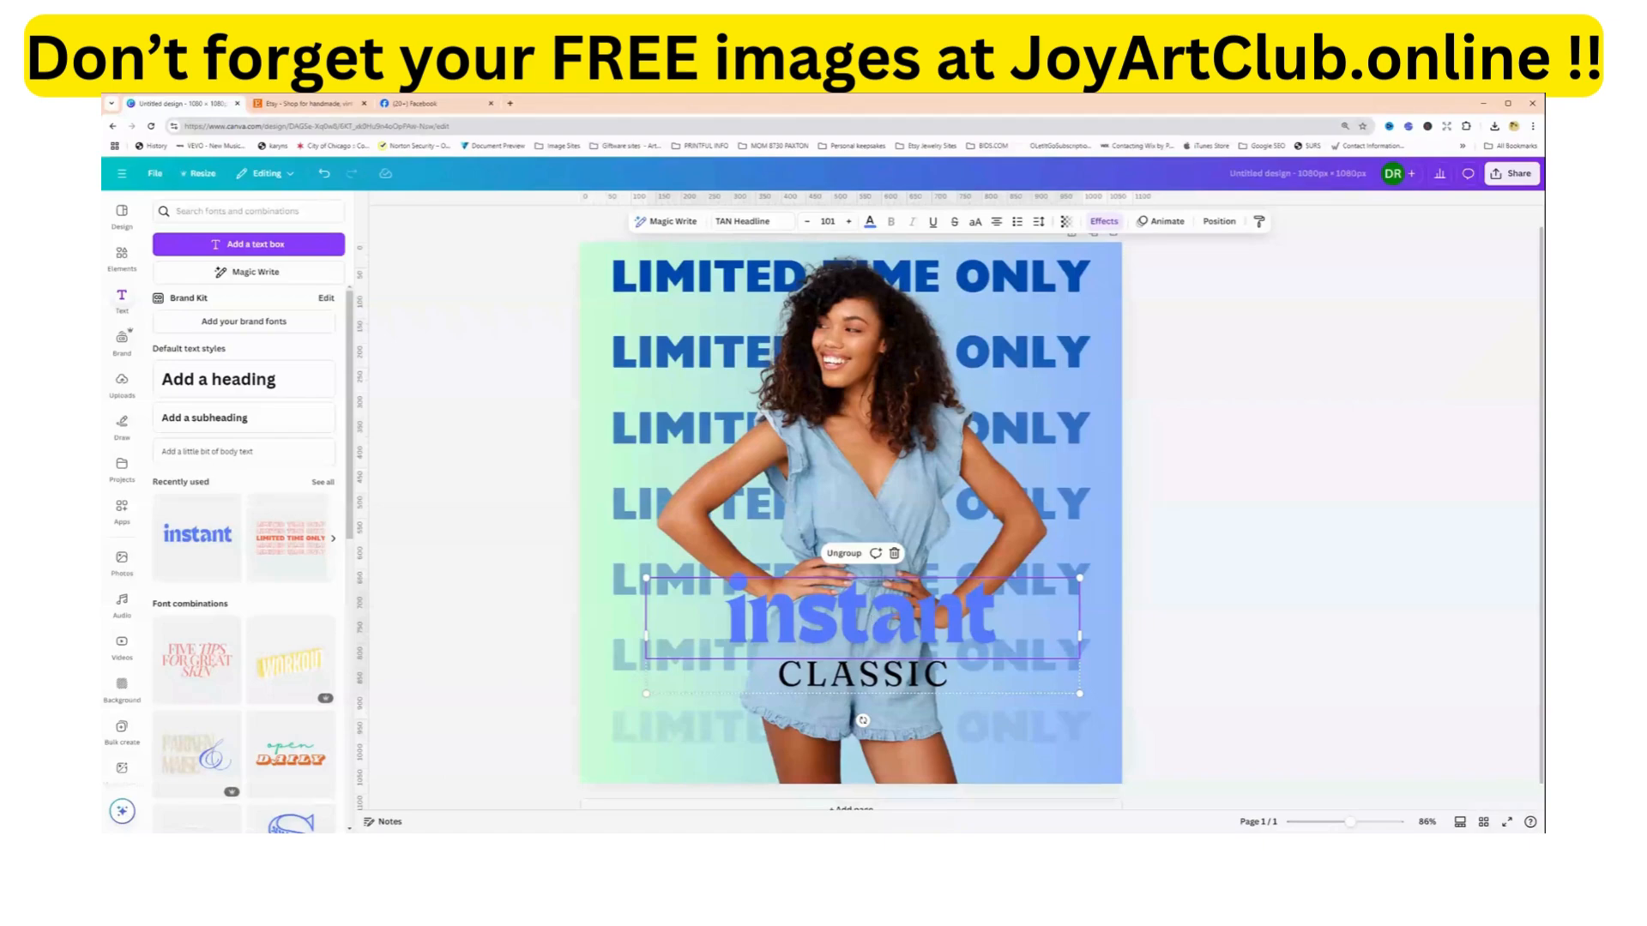
double_click(875, 627)
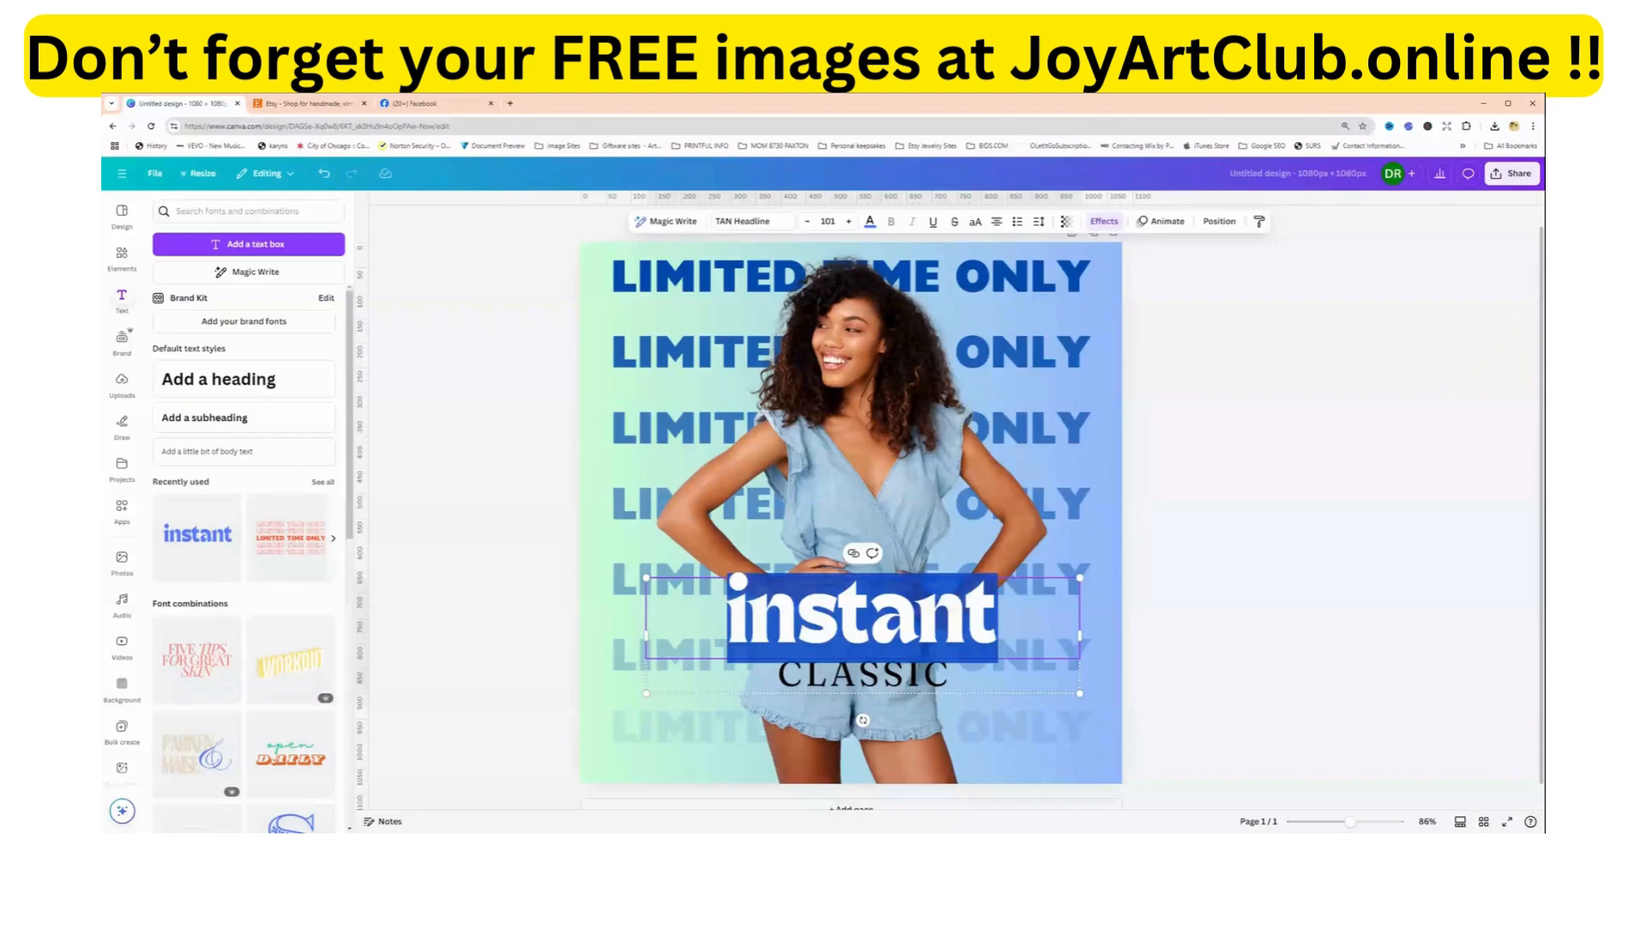
type("Romper")
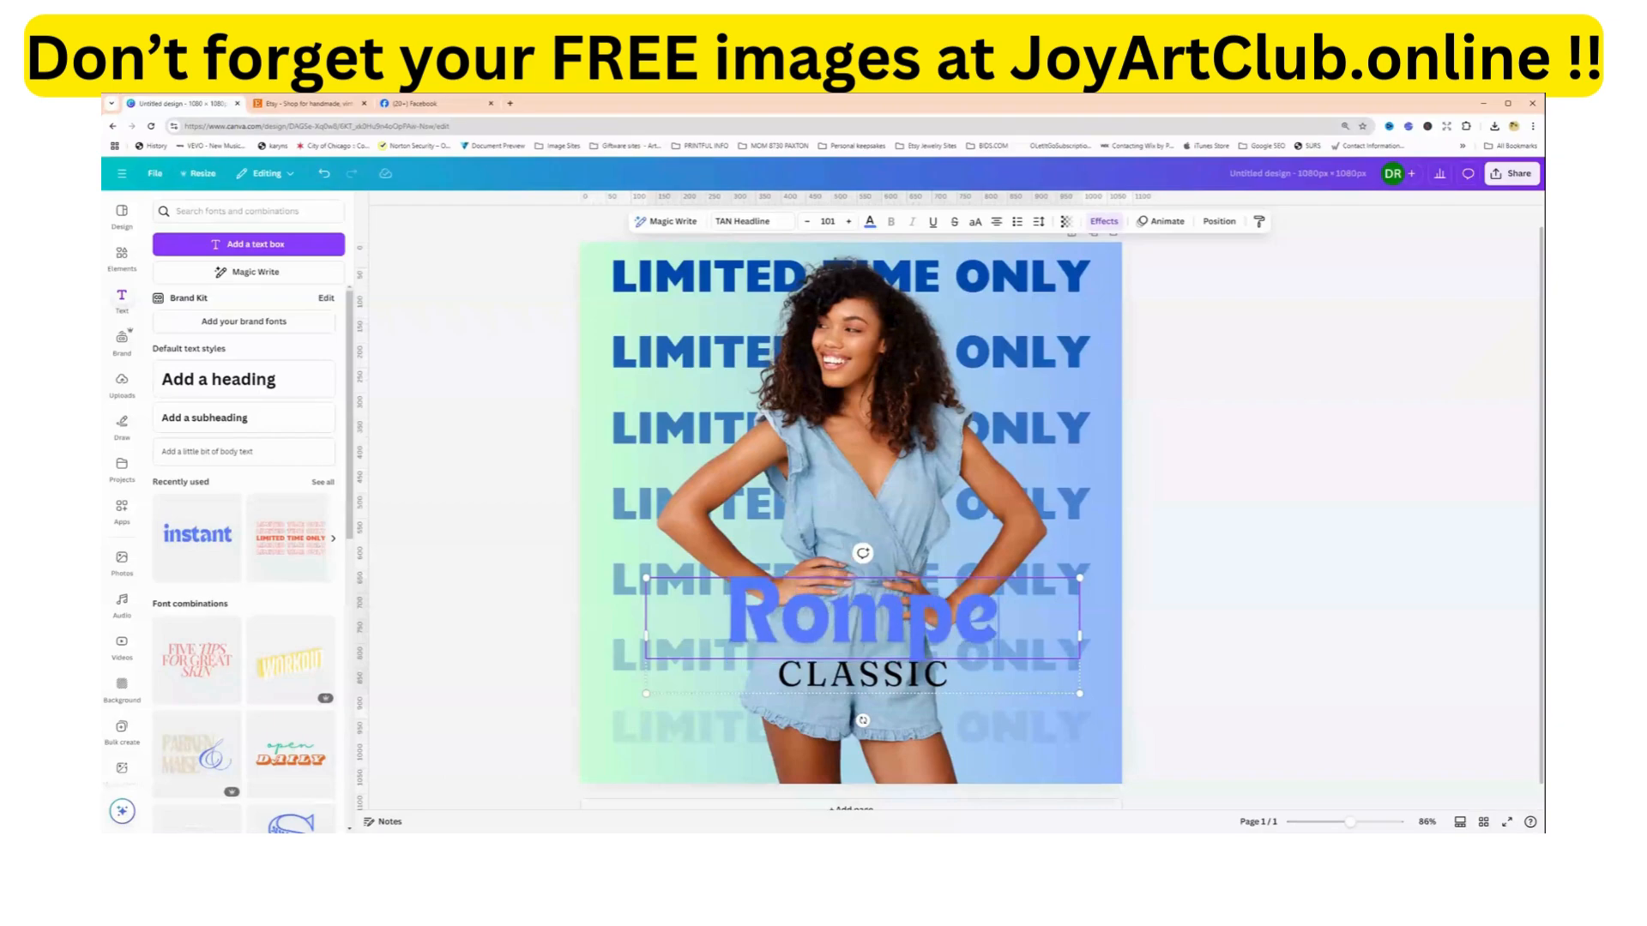